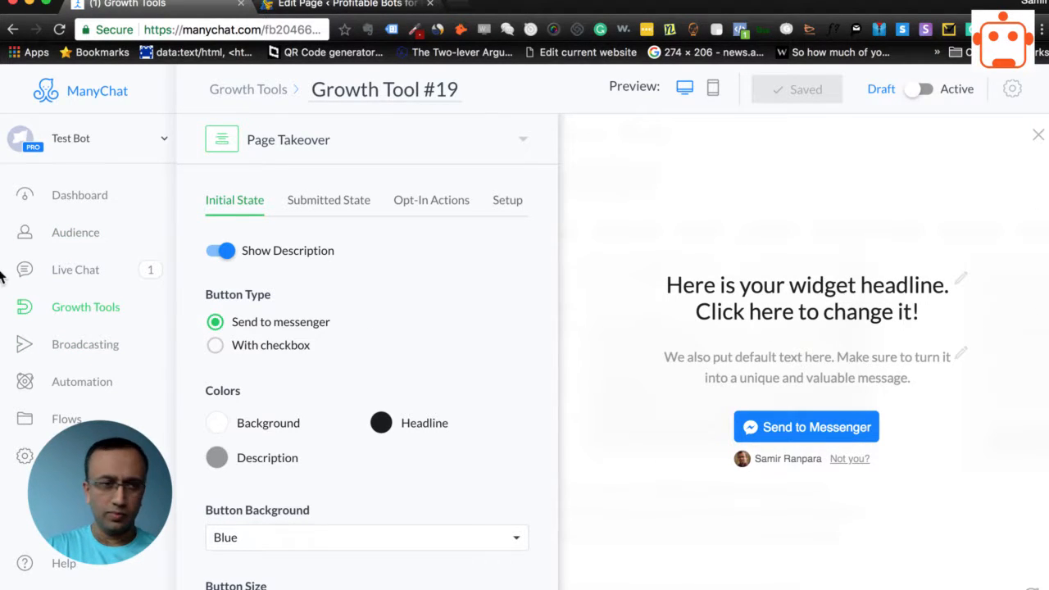
Return to the growth tools list and delete the draft widget Growth Tool #19
{"action": "left_click", "coordinate": [80, 316]}
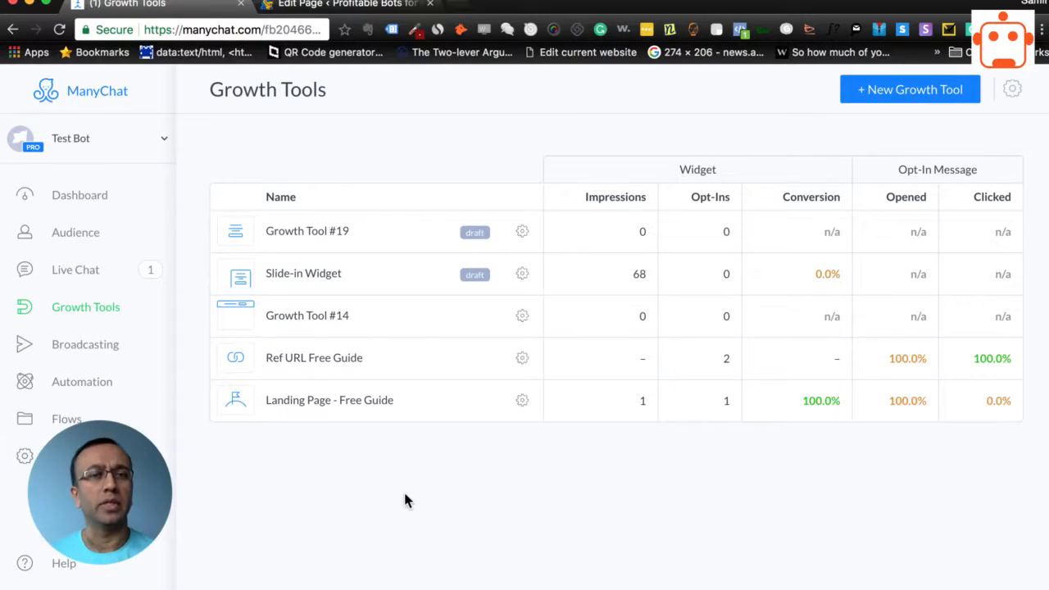
{"action": "left_click", "coordinate": [523, 234]}
{"action": "left_click", "coordinate": [462, 328]}
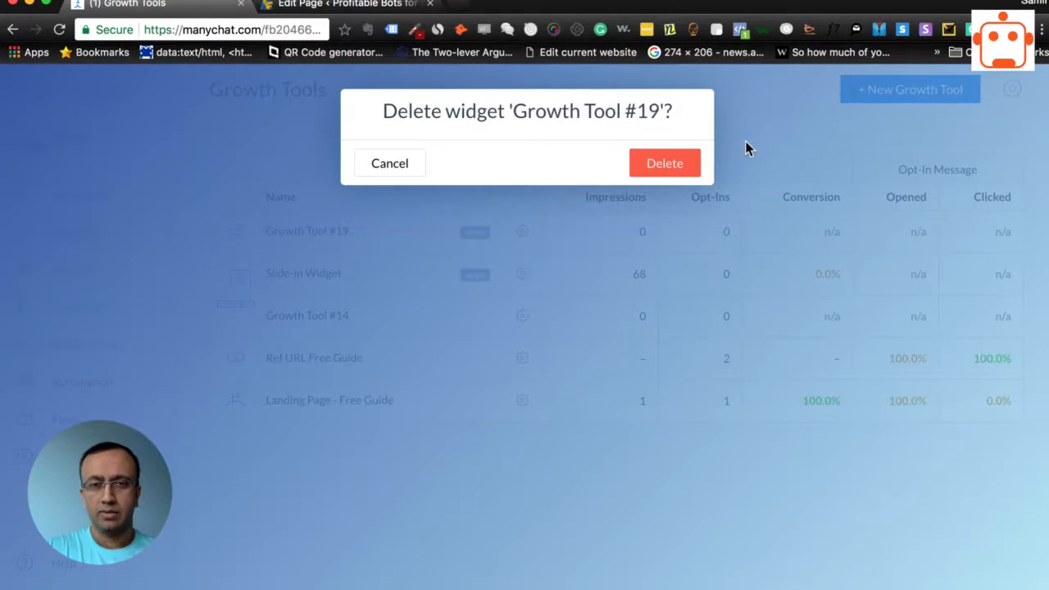
{"action": "left_click", "coordinate": [680, 163]}
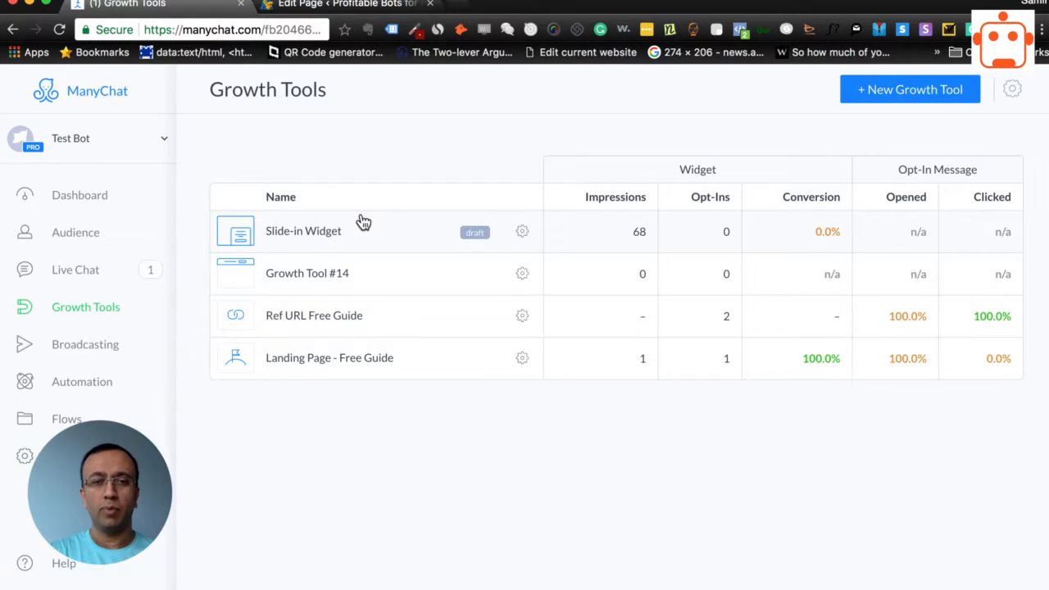
Delete the Landing Page - Free Guide and Ref URL Free Guide widgets from the growth tools list
{"action": "left_click", "coordinate": [522, 358]}
{"action": "left_click", "coordinate": [483, 458]}
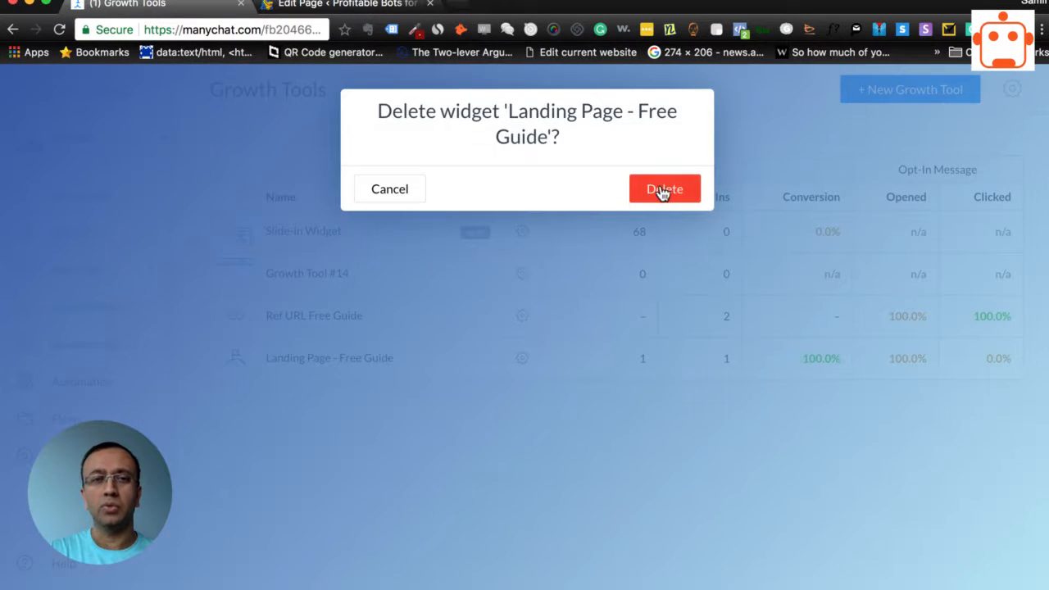
{"action": "left_click", "coordinate": [662, 193]}
{"action": "left_click", "coordinate": [503, 316]}
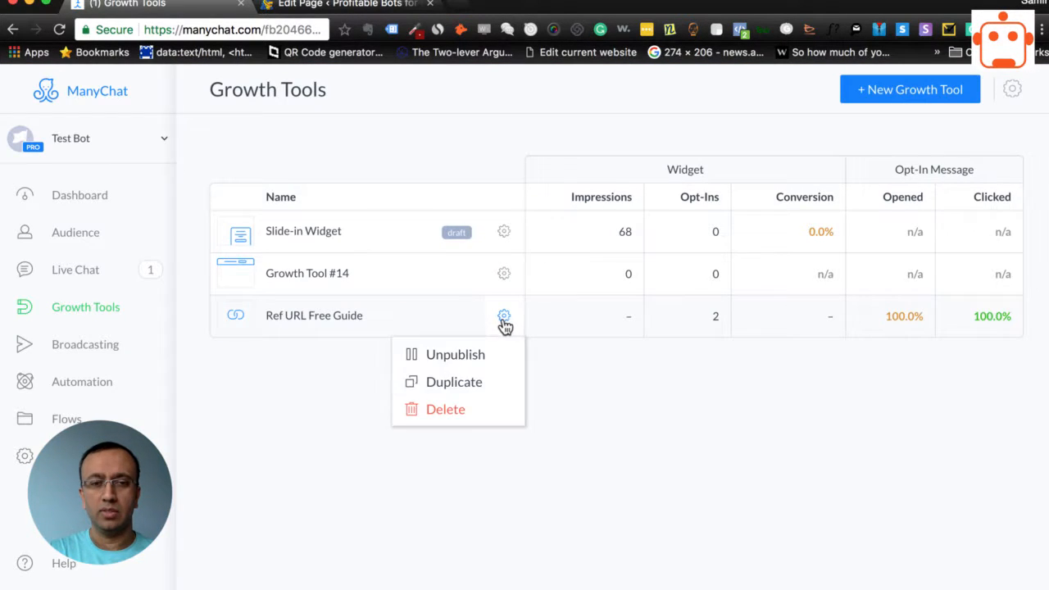
{"action": "left_click", "coordinate": [462, 407]}
{"action": "left_click", "coordinate": [646, 163]}
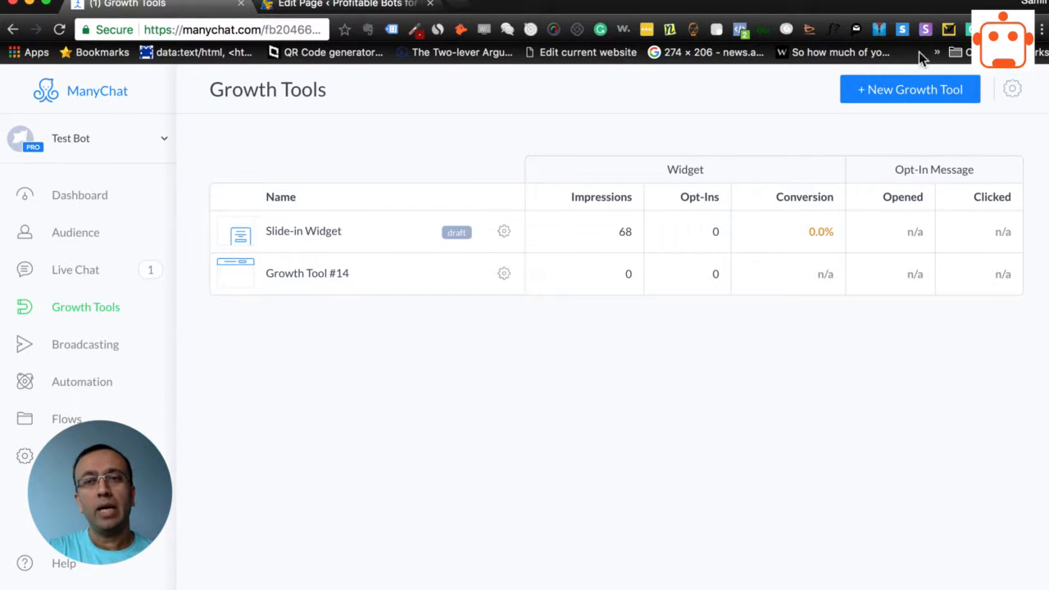
Create a new growth tool using the Modal overlay widget type
{"action": "left_click", "coordinate": [880, 98]}
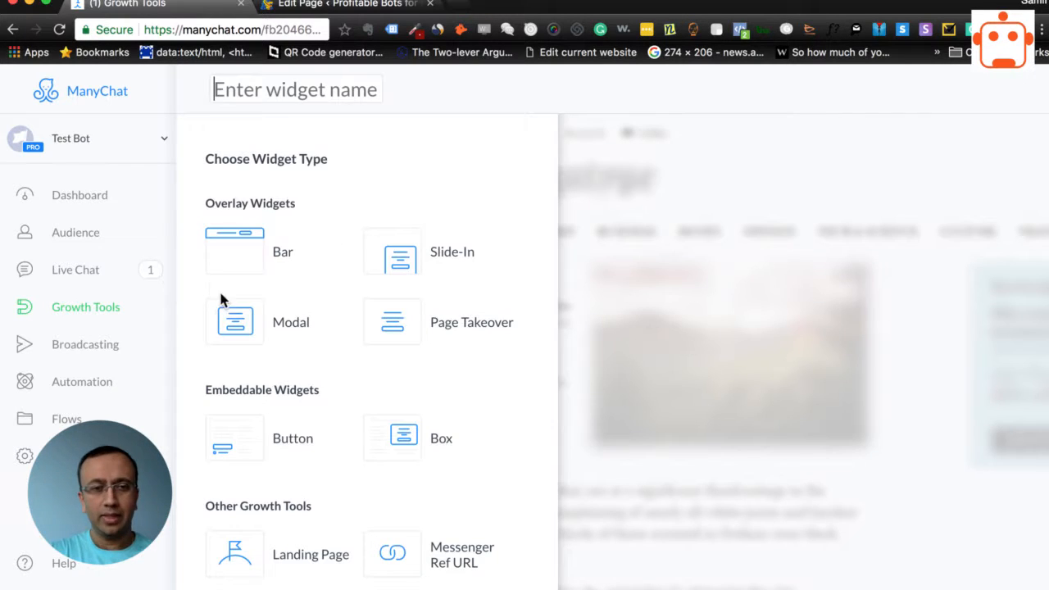
{"action": "scroll", "coordinate": [325, 246], "scroll_direction": "down", "scroll_amount": 5}
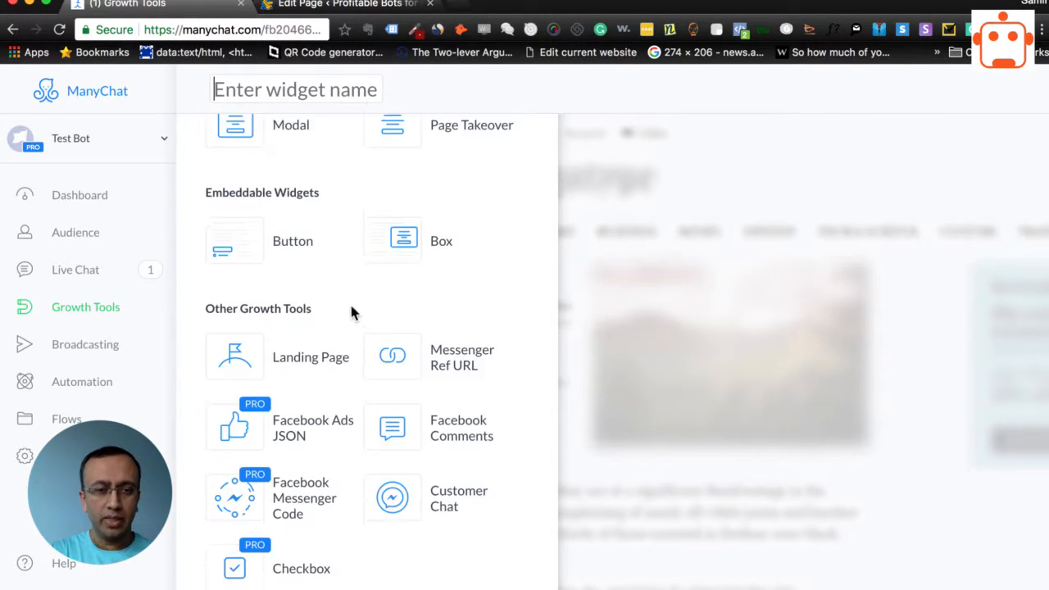
{"action": "scroll", "coordinate": [319, 180], "scroll_direction": "up", "scroll_amount": 5}
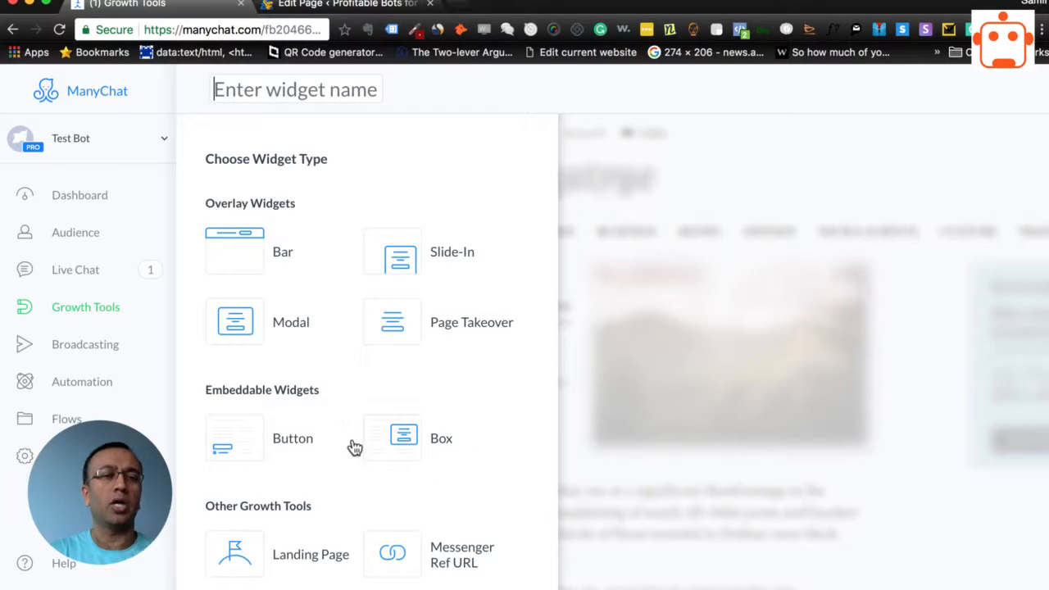
{"action": "scroll", "coordinate": [326, 391], "scroll_direction": "down", "scroll_amount": 1}
{"action": "scroll", "coordinate": [320, 369], "scroll_direction": "down", "scroll_amount": 1}
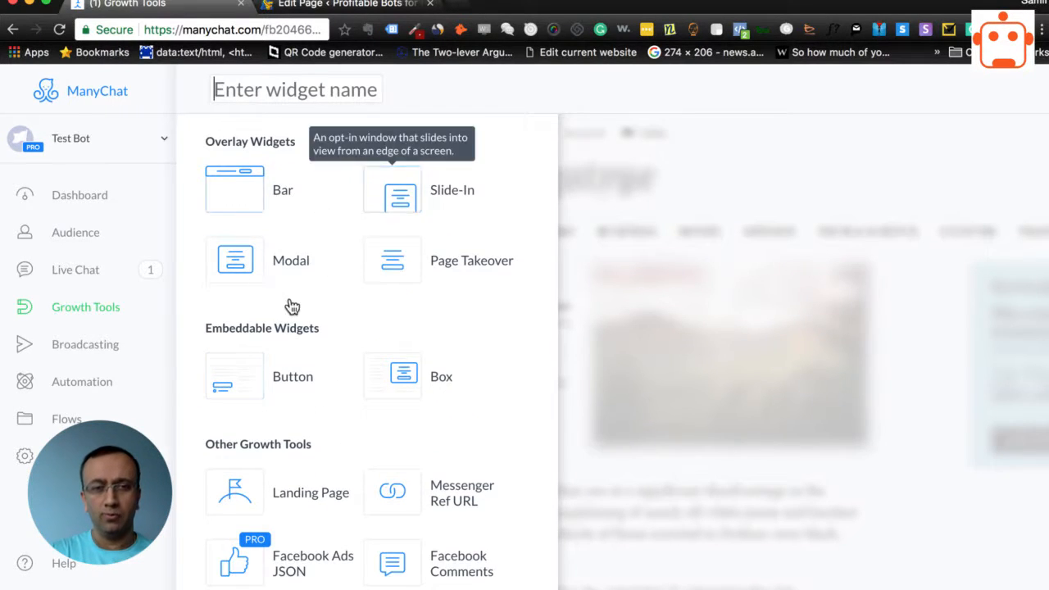
{"action": "scroll", "coordinate": [303, 380], "scroll_direction": "down", "scroll_amount": 1}
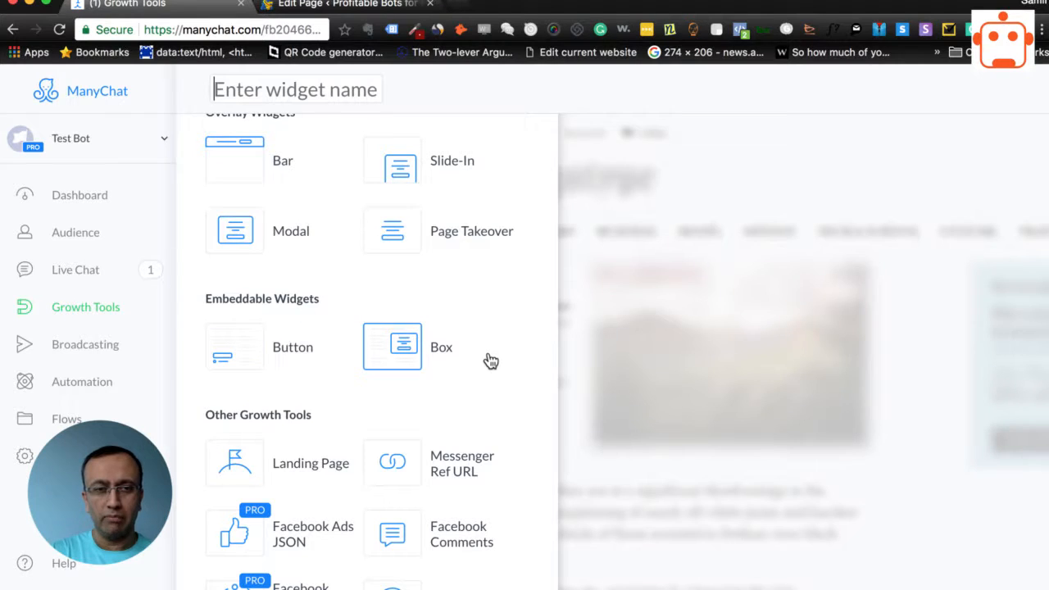
{"action": "scroll", "coordinate": [505, 349], "scroll_direction": "down", "scroll_amount": 1}
{"action": "scroll", "coordinate": [506, 350], "scroll_direction": "down", "scroll_amount": 3}
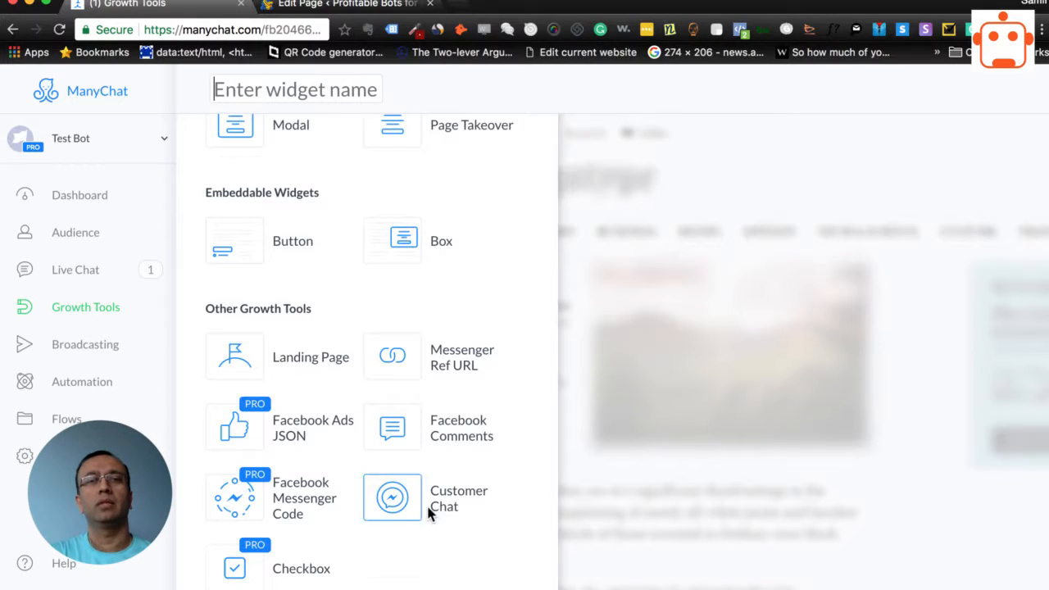
{"action": "scroll", "coordinate": [494, 337], "scroll_direction": "up", "scroll_amount": 6}
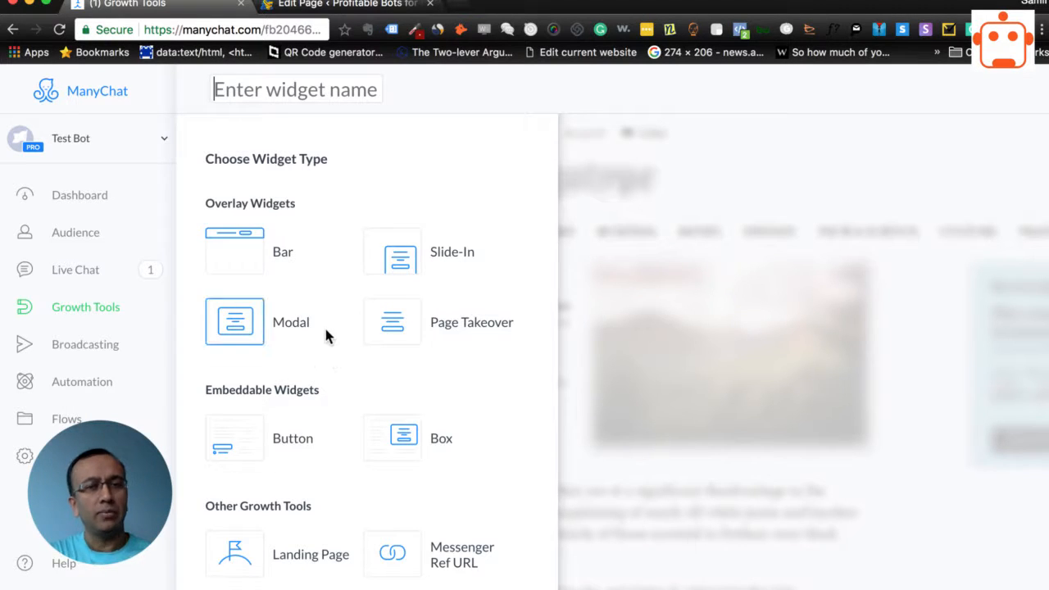
{"action": "left_click", "coordinate": [237, 325]}
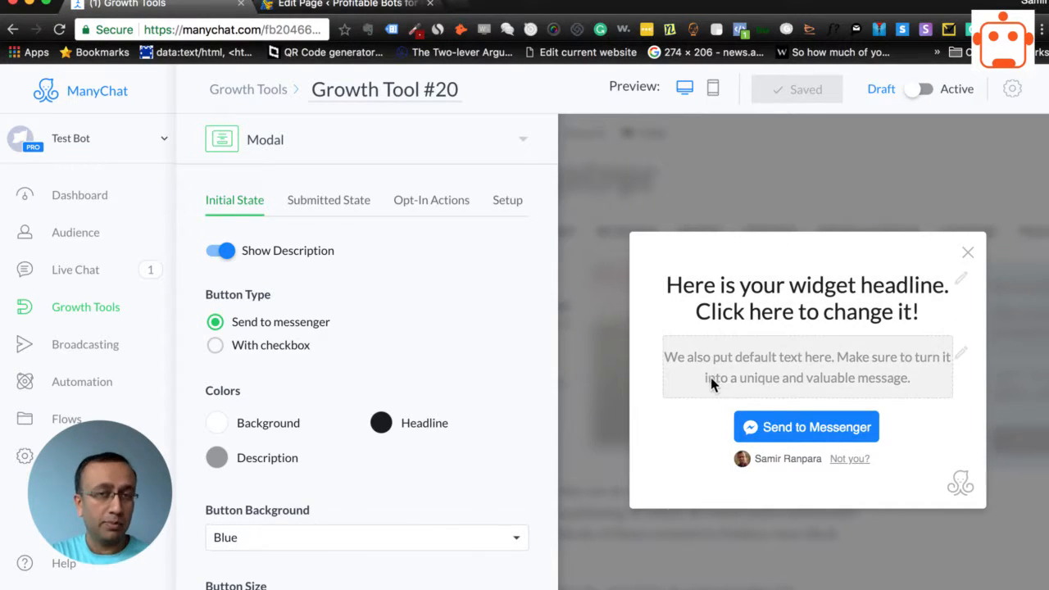
Replace the modal's default headline with "Click below to get my free guide"
{"action": "left_click", "coordinate": [818, 310]}
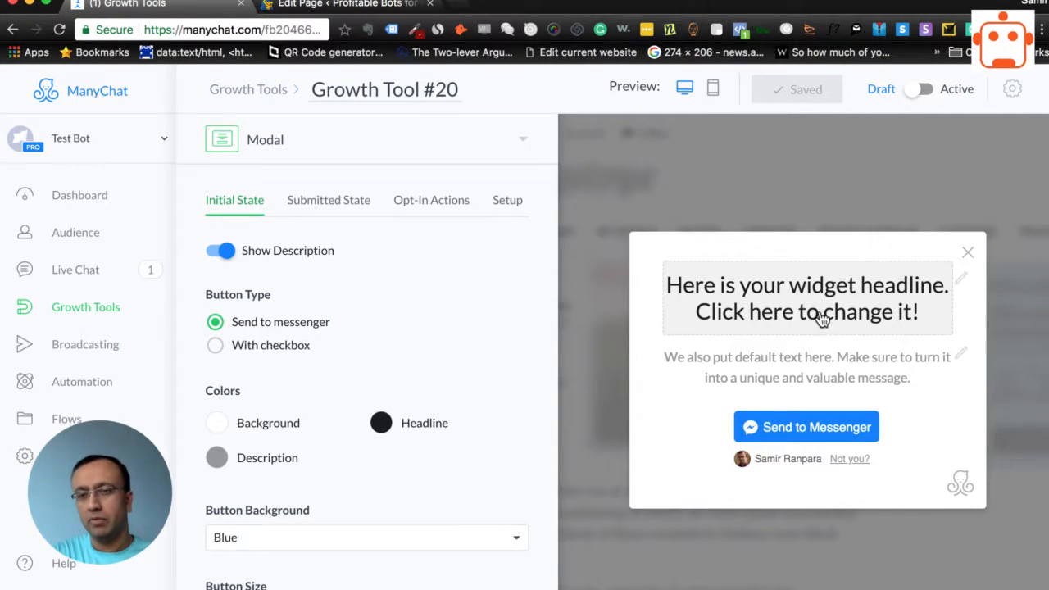
{"action": "left_click_drag", "start_coordinate": [677, 282], "coordinate": [925, 320]}
{"action": "key", "text": "BackSpace"}
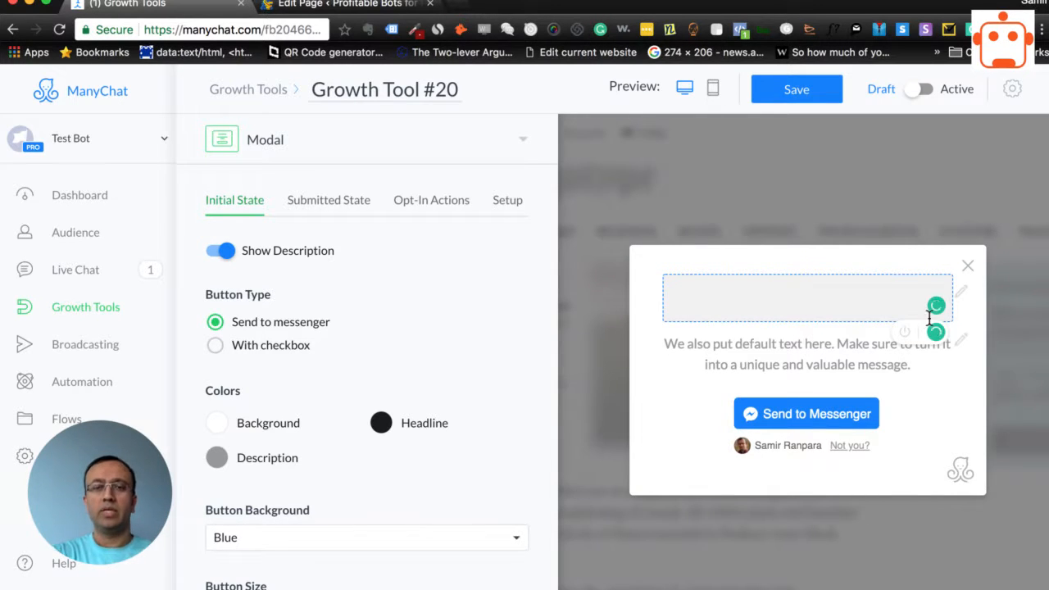
{"action": "type", "text": "Click "}
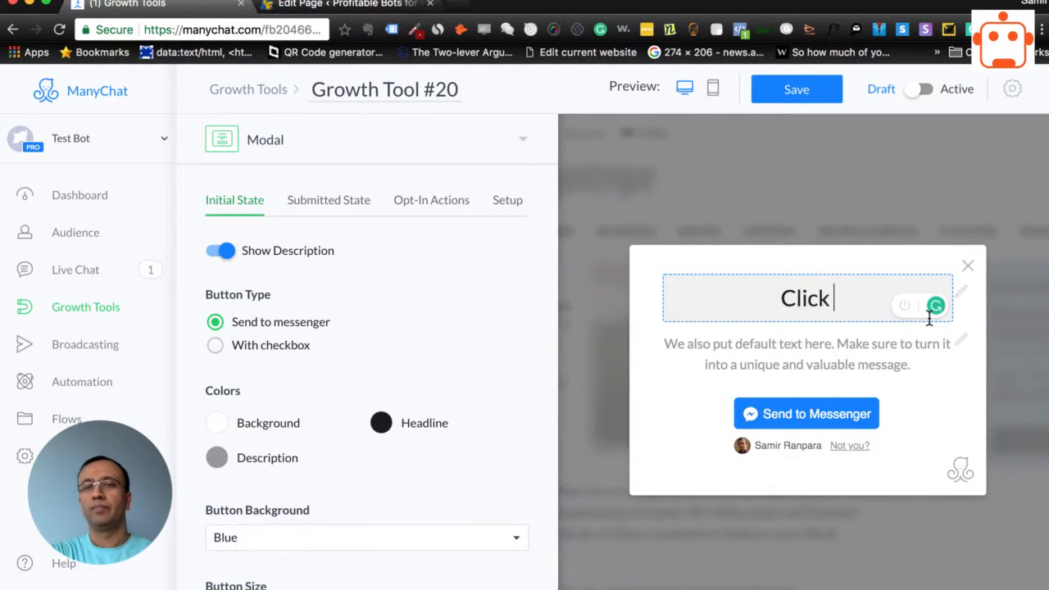
{"action": "type", "text": "below to get my d"}
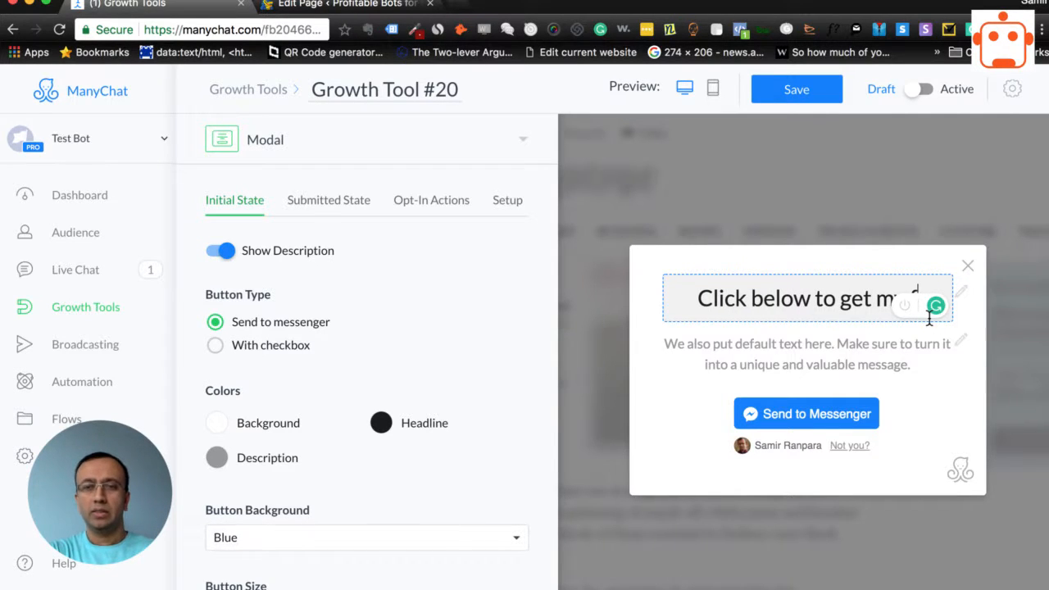
{"action": "key", "text": "BackSpace"}
{"action": "type", "text": "free guide"}
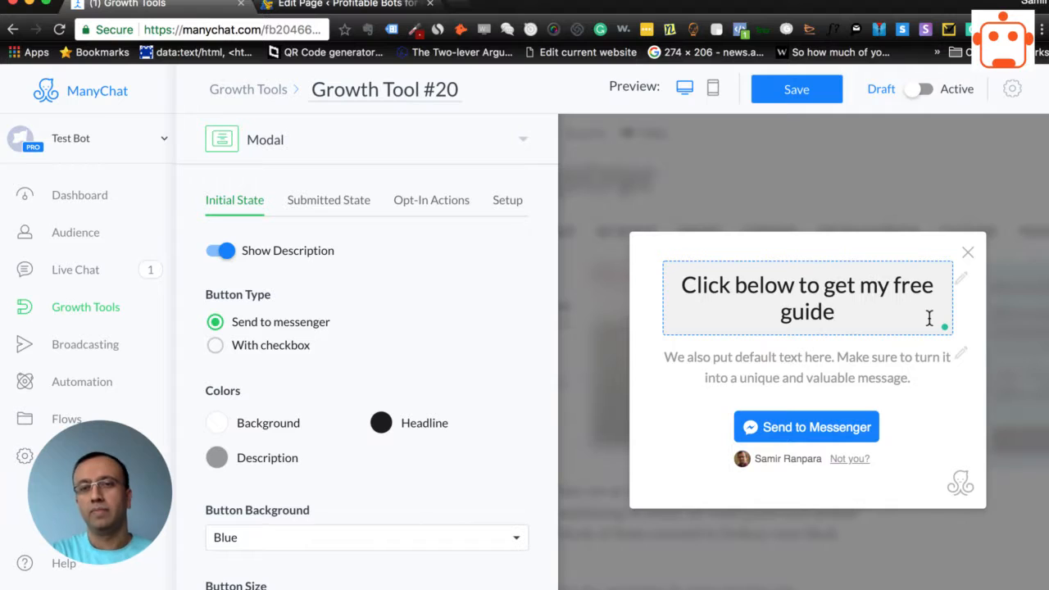
Hide and show the modal's description to compare both versions in the preview
{"action": "left_click", "coordinate": [221, 252]}
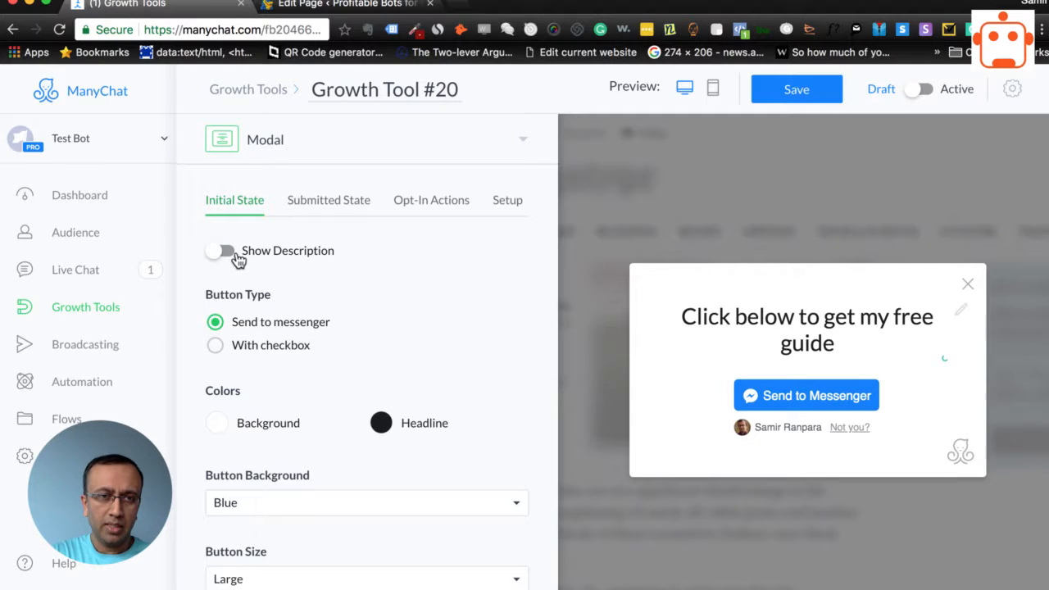
{"action": "left_click", "coordinate": [237, 259]}
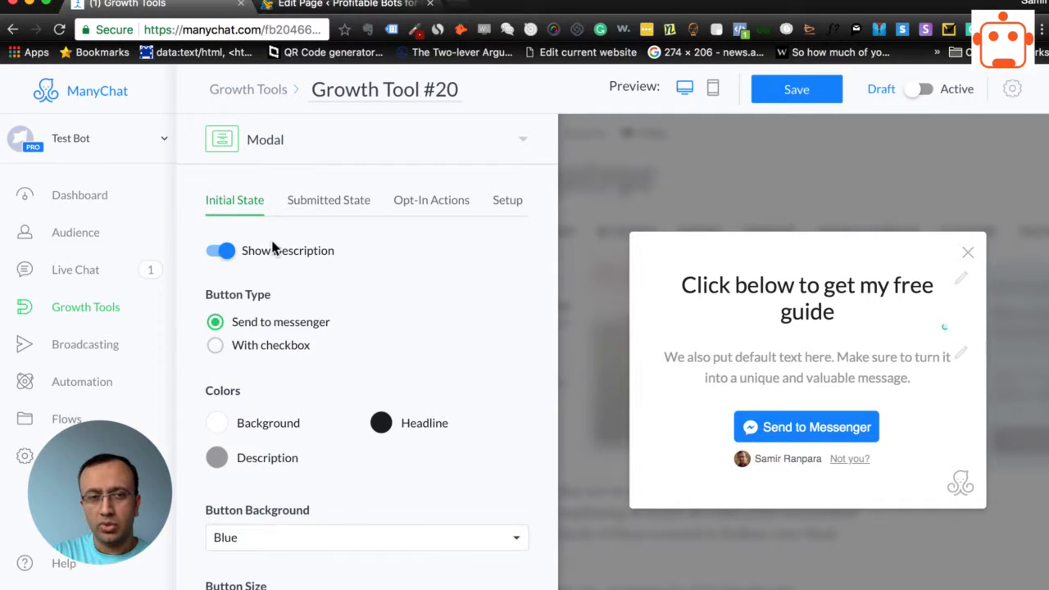
{"action": "left_click", "coordinate": [217, 255]}
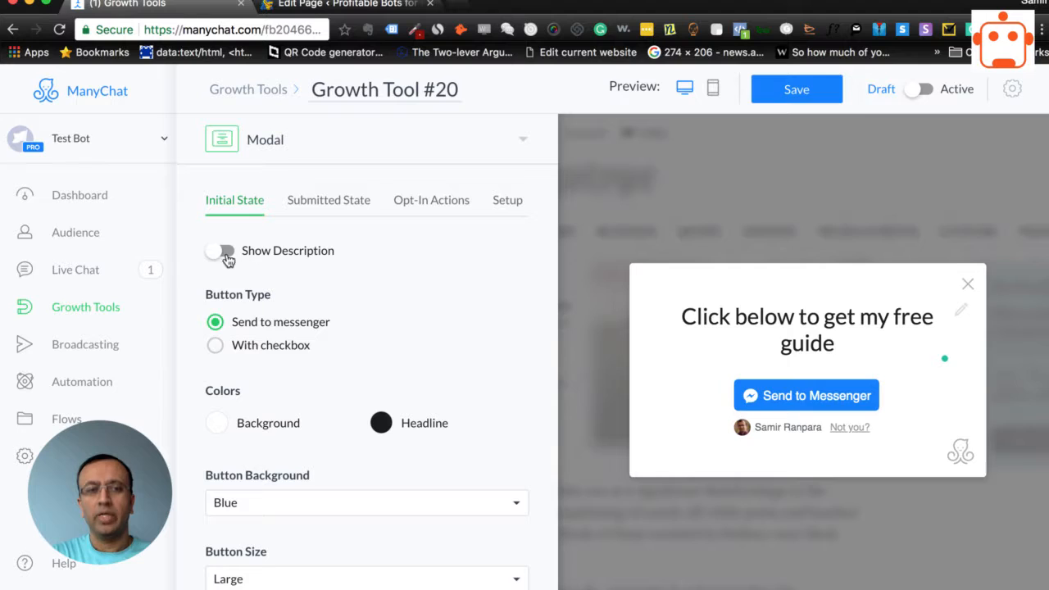
{"action": "left_click", "coordinate": [227, 256]}
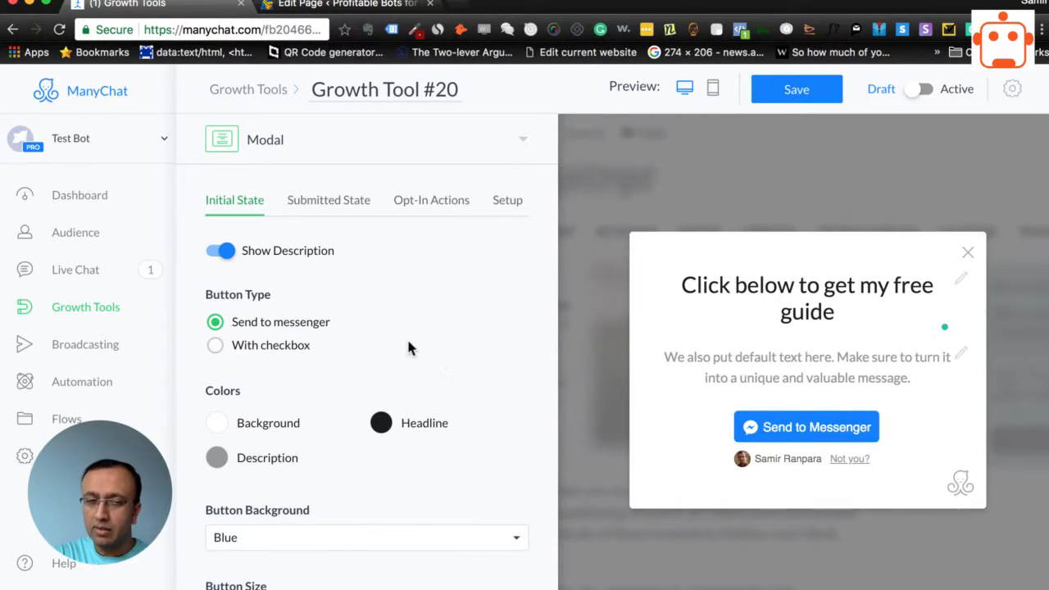
Switch the modal's button type to With checkbox and change the button label to "Send me the guide"
{"action": "left_click", "coordinate": [216, 346]}
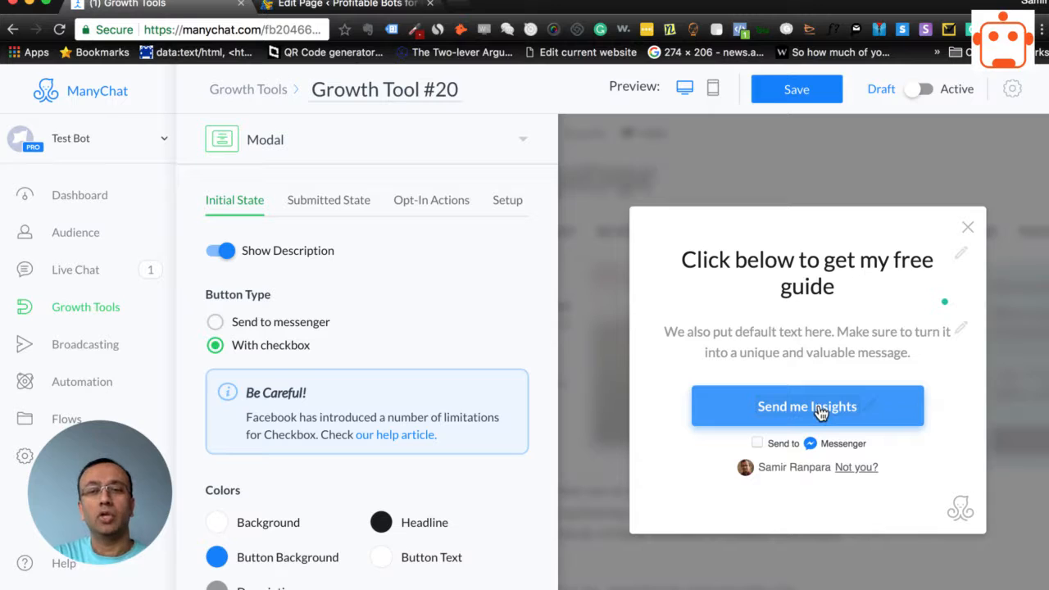
{"action": "left_click", "coordinate": [758, 442]}
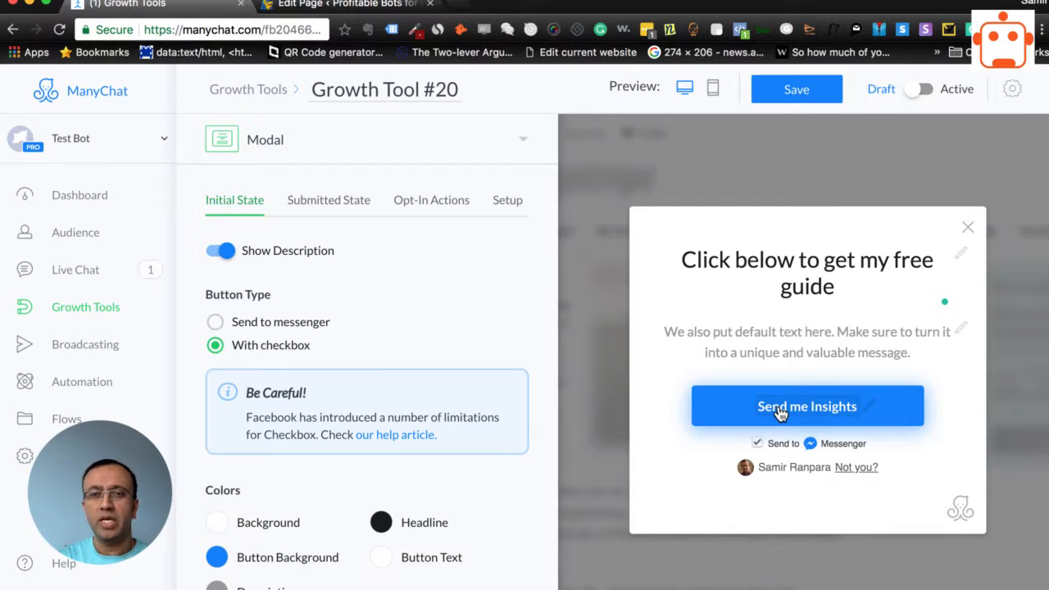
{"action": "left_click", "coordinate": [779, 410]}
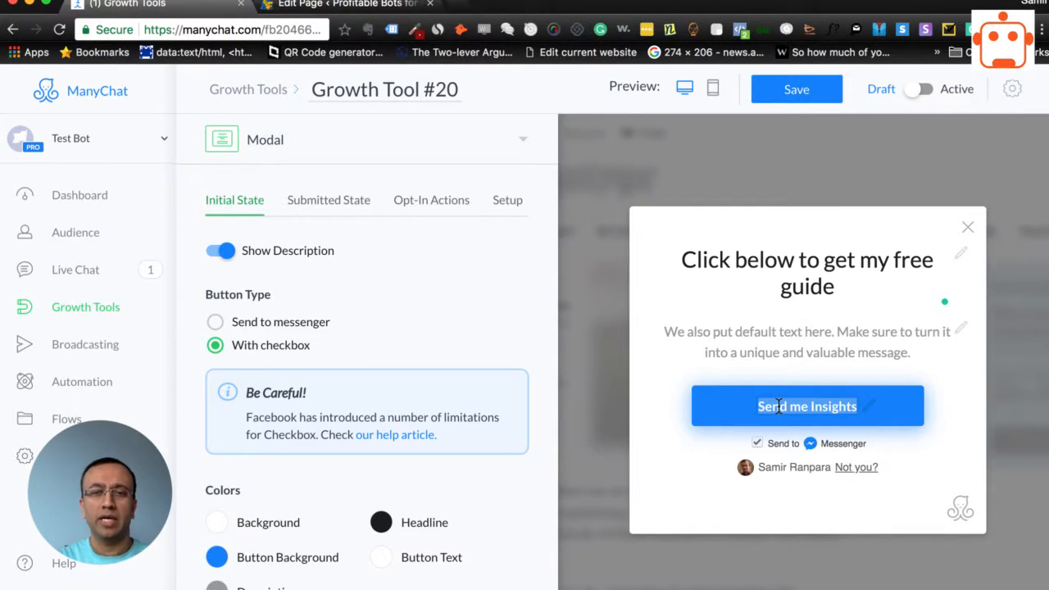
{"action": "key", "text": "BackSpace"}
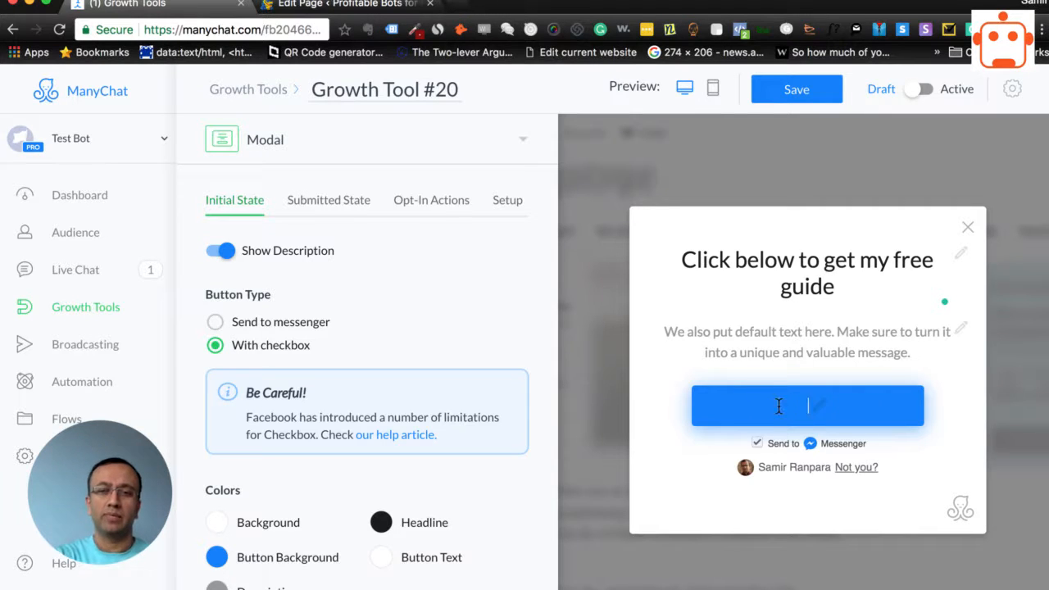
{"action": "type", "text": "Sed me the"}
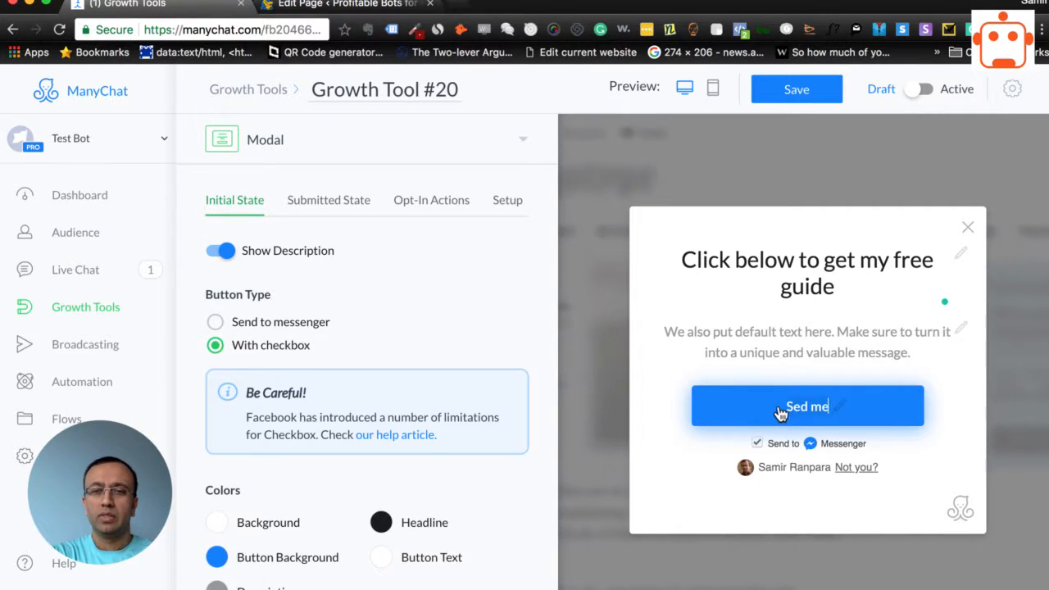
{"action": "key", "text": "BackSpace"}
{"action": "key", "text": "BackSpace"}
{"action": "key", "text": "BackSpace"}
{"action": "key", "text": "BackSpace"}
{"action": "key", "text": "BackSpace"}
{"action": "key", "text": "BackSpace"}
{"action": "key", "text": "BackSpace"}
{"action": "key", "text": "BackSpace"}
{"action": "type", "text": "nd me the guide"}
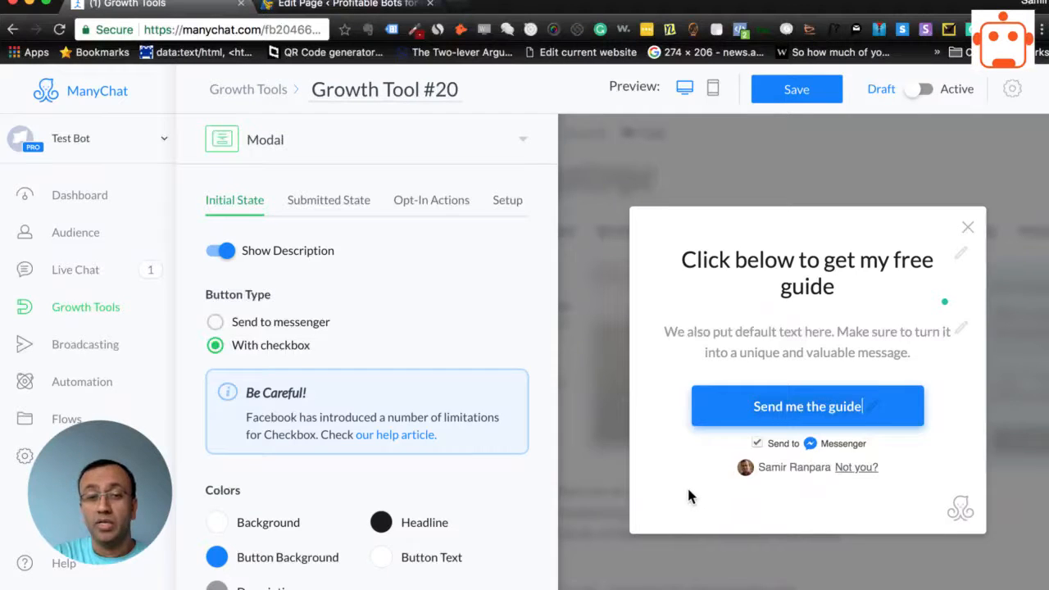
Compare the Send to messenger button type with the checkbox version, ending on With checkbox
{"action": "left_click", "coordinate": [264, 325]}
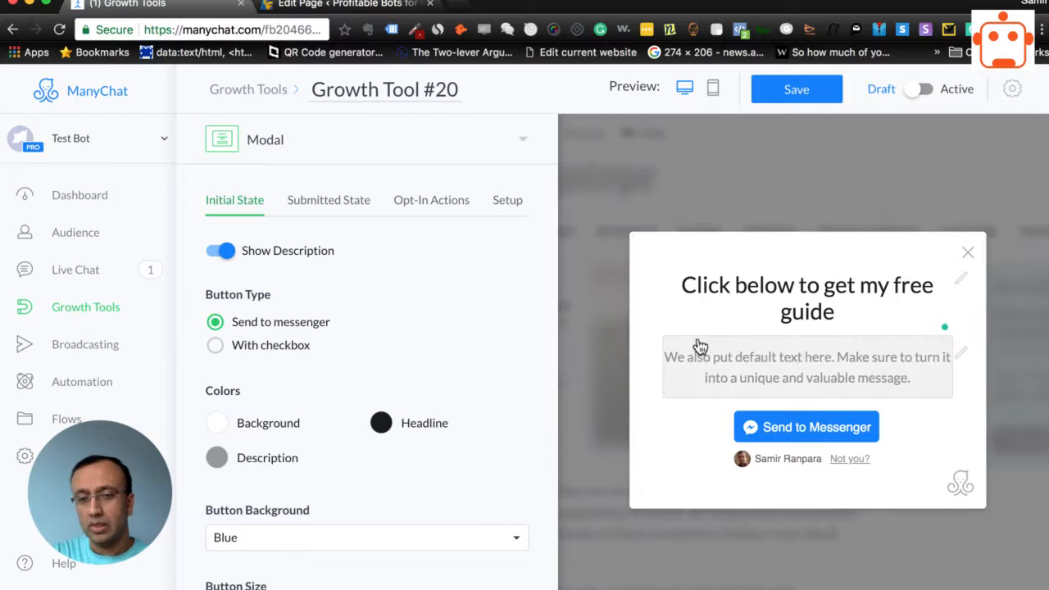
{"action": "left_click", "coordinate": [268, 357]}
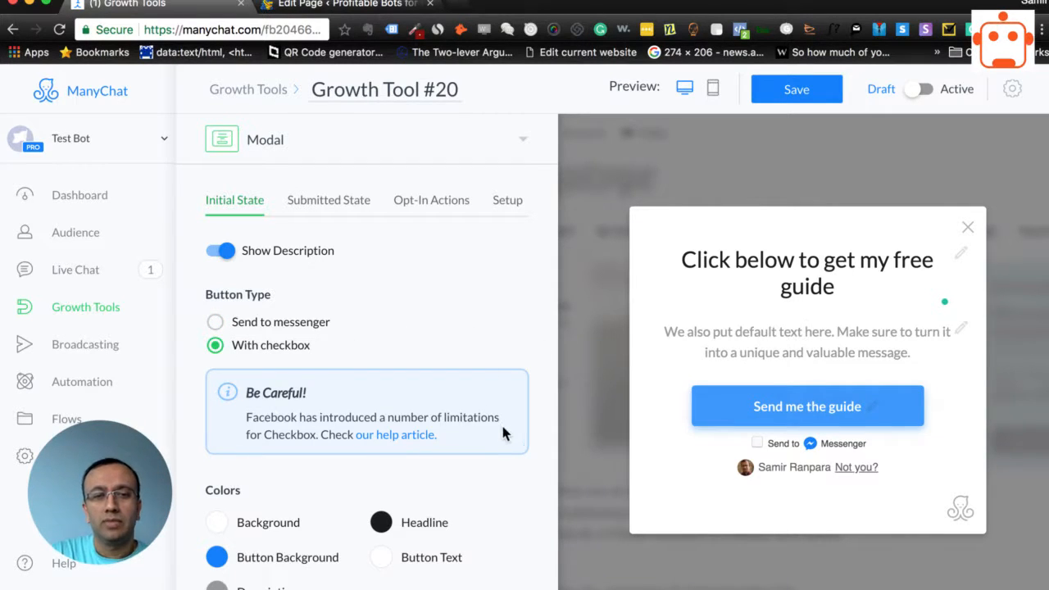
Review the modal's color settings and the available checkbox size options
{"action": "scroll", "coordinate": [496, 418], "scroll_direction": "down", "scroll_amount": 3}
{"action": "scroll", "coordinate": [327, 270], "scroll_direction": "up", "scroll_amount": 1}
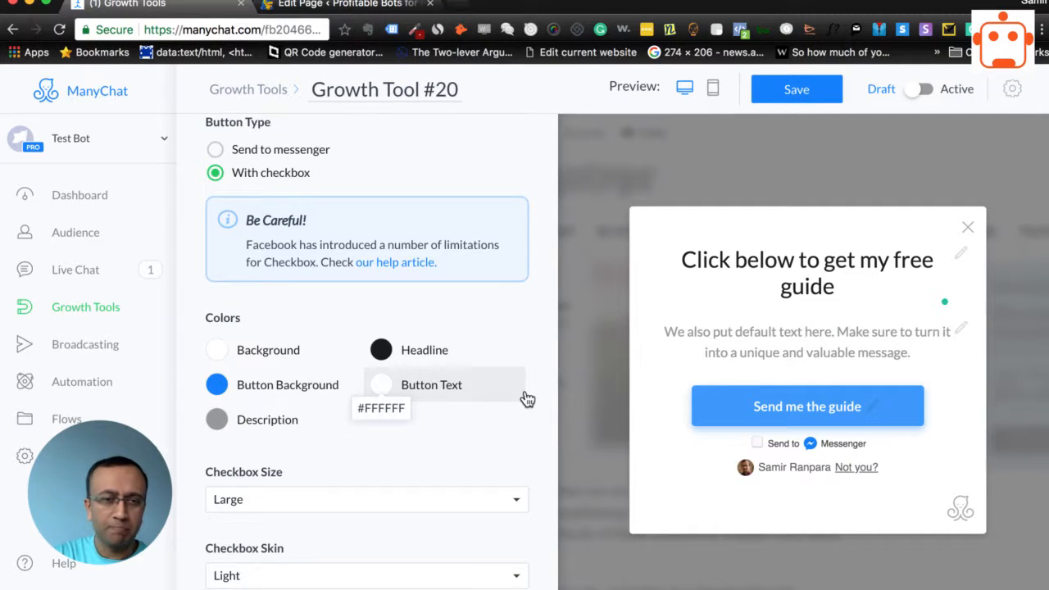
{"action": "scroll", "coordinate": [527, 399], "scroll_direction": "down", "scroll_amount": 1}
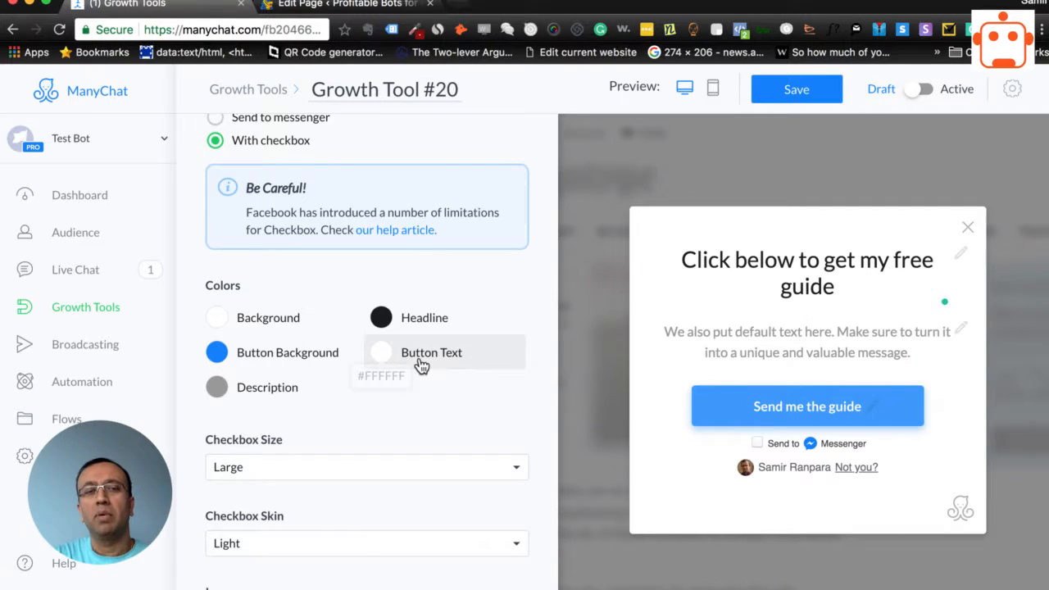
{"action": "scroll", "coordinate": [356, 400], "scroll_direction": "down", "scroll_amount": 1}
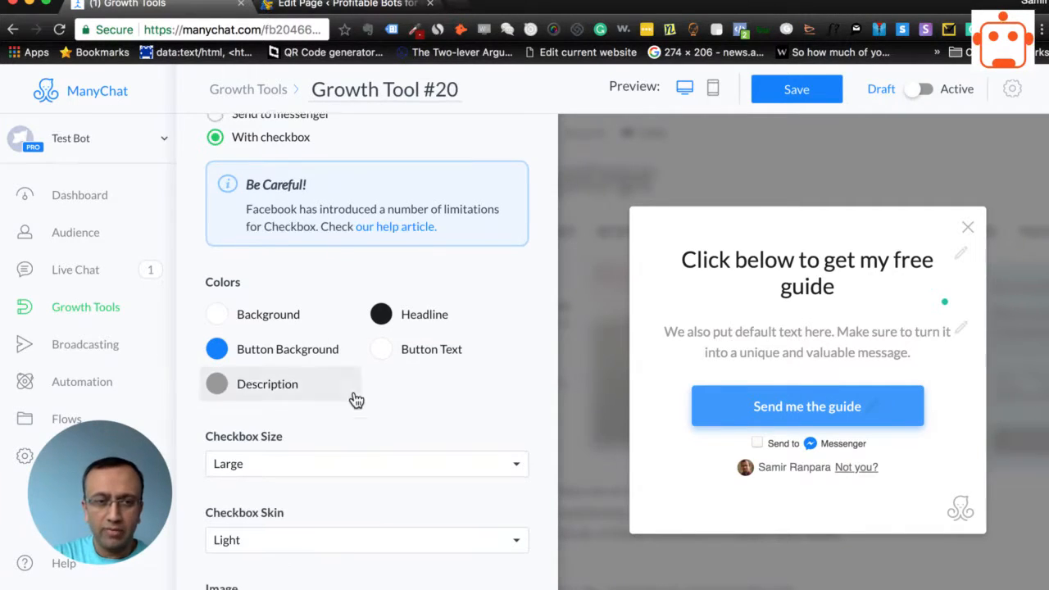
{"action": "scroll", "coordinate": [356, 400], "scroll_direction": "down", "scroll_amount": 3}
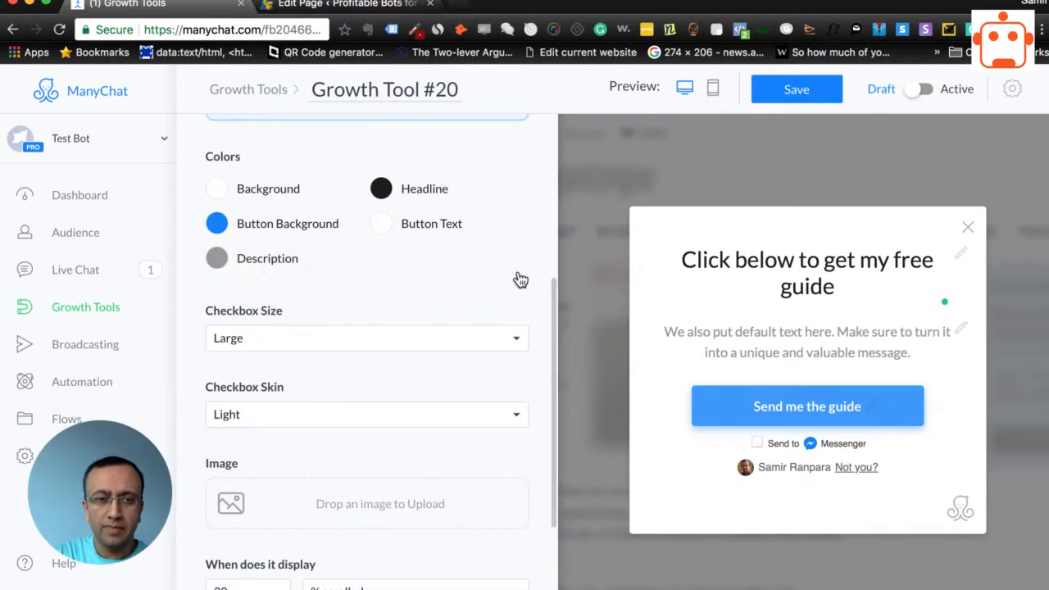
{"action": "left_click", "coordinate": [376, 343]}
{"action": "left_click", "coordinate": [376, 336]}
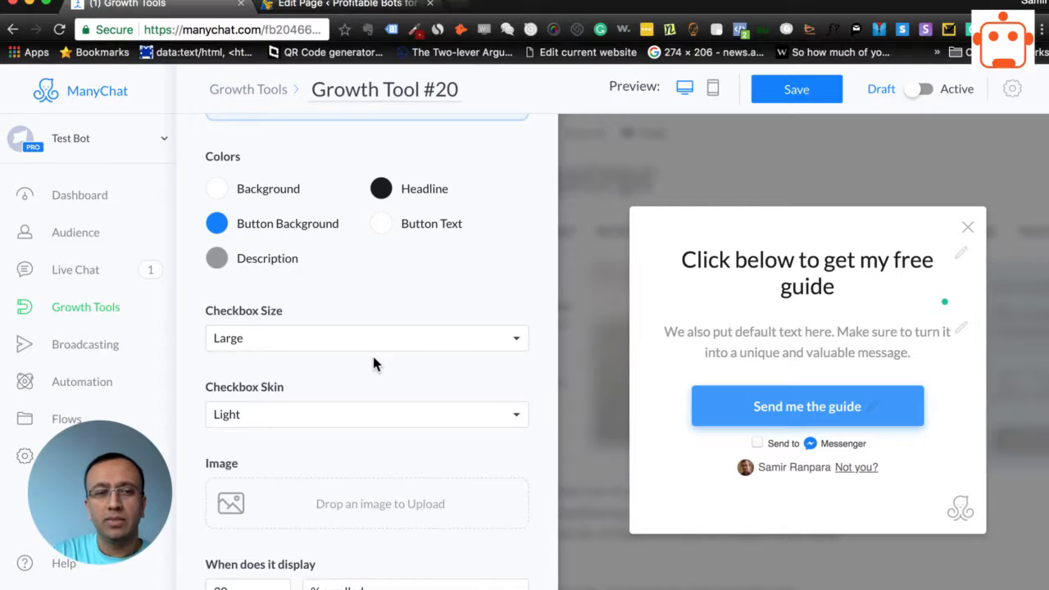
Compare the Dark and Light checkbox skins in the modal preview, ending on Light
{"action": "scroll", "coordinate": [375, 448], "scroll_direction": "down", "scroll_amount": 1}
{"action": "left_click", "coordinate": [360, 373]}
{"action": "left_click", "coordinate": [363, 393]}
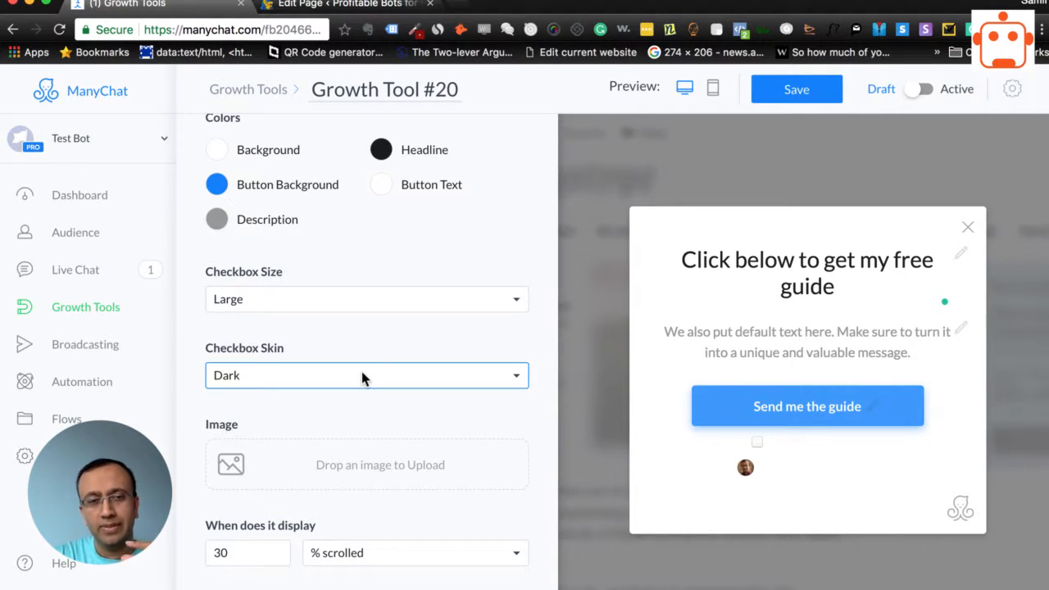
{"action": "left_click", "coordinate": [362, 374]}
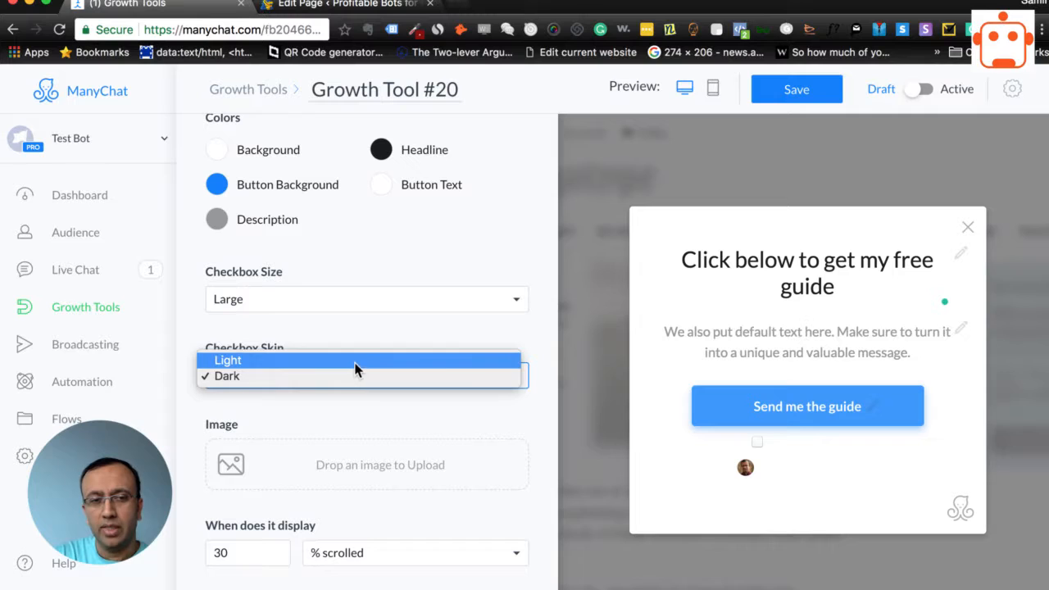
{"action": "left_click", "coordinate": [355, 365]}
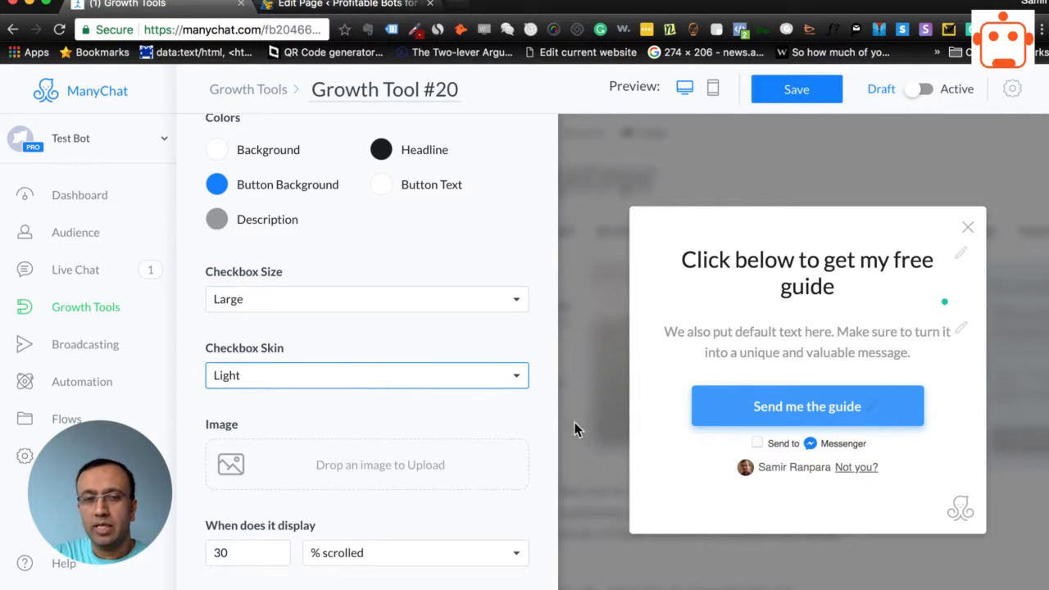
{"action": "left_click", "coordinate": [321, 377]}
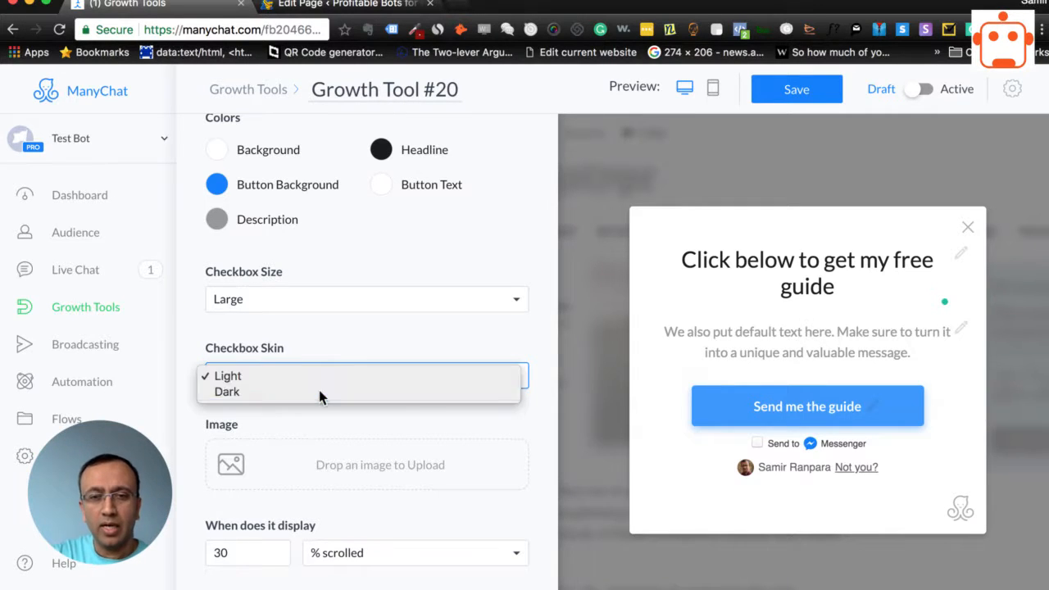
{"action": "left_click", "coordinate": [318, 385]}
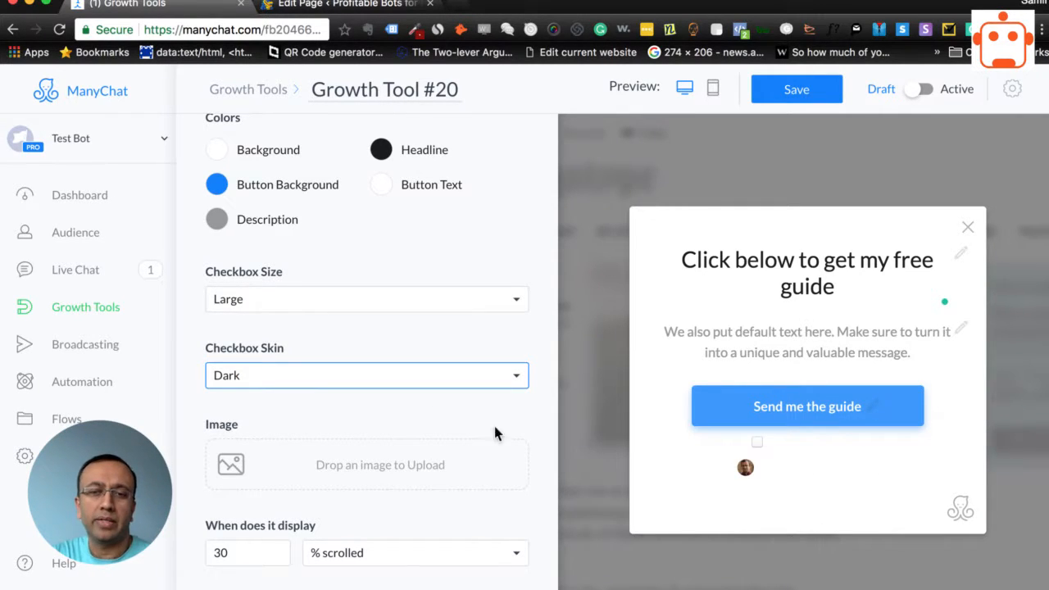
{"action": "left_click", "coordinate": [376, 376]}
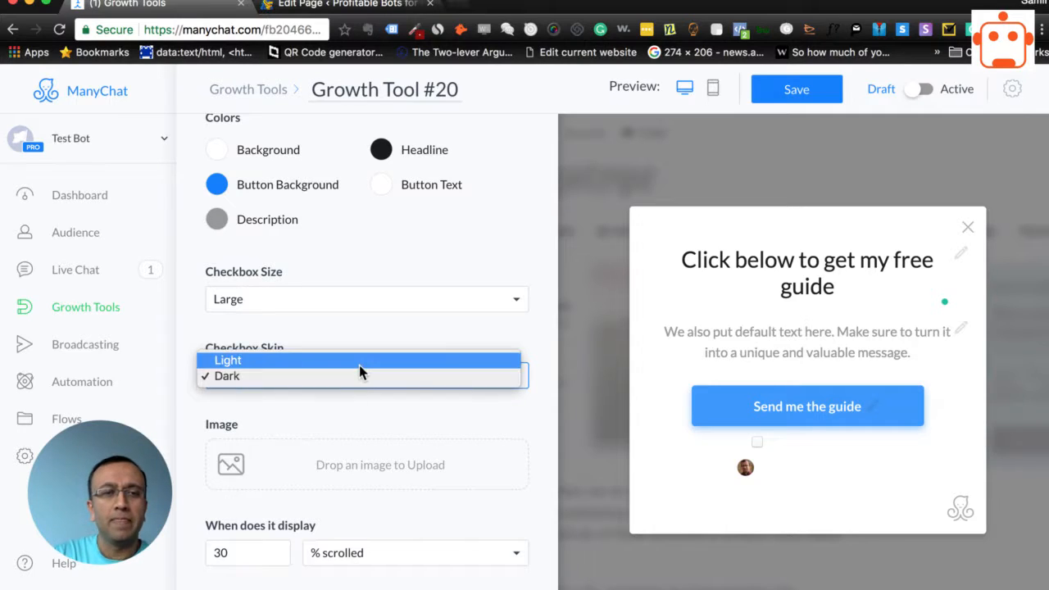
{"action": "left_click", "coordinate": [359, 361]}
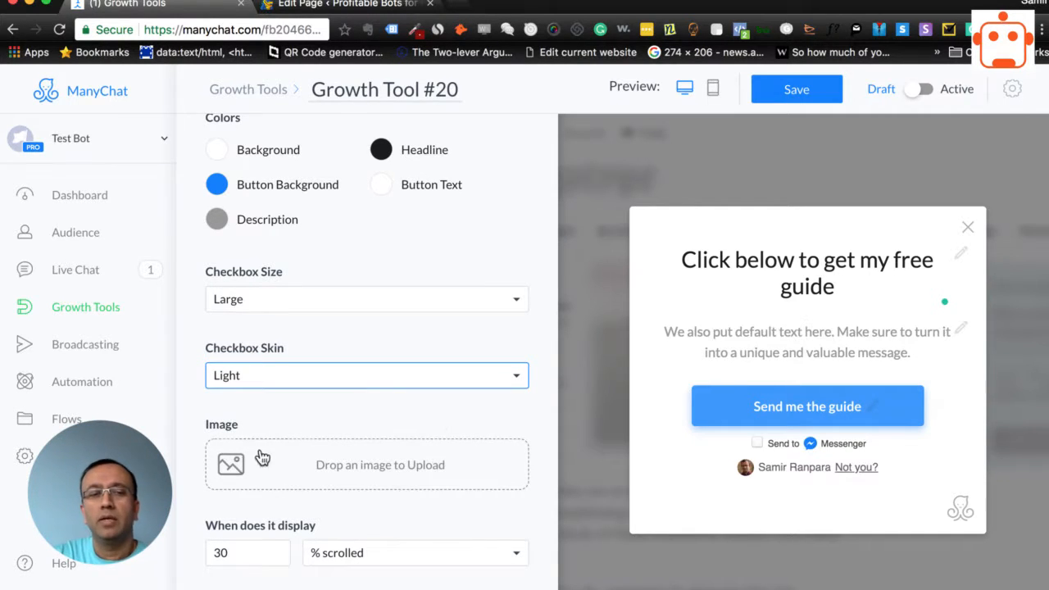
Upload FB_cover_01.png from the Downloads folder as the modal's image
{"action": "left_click", "coordinate": [359, 471]}
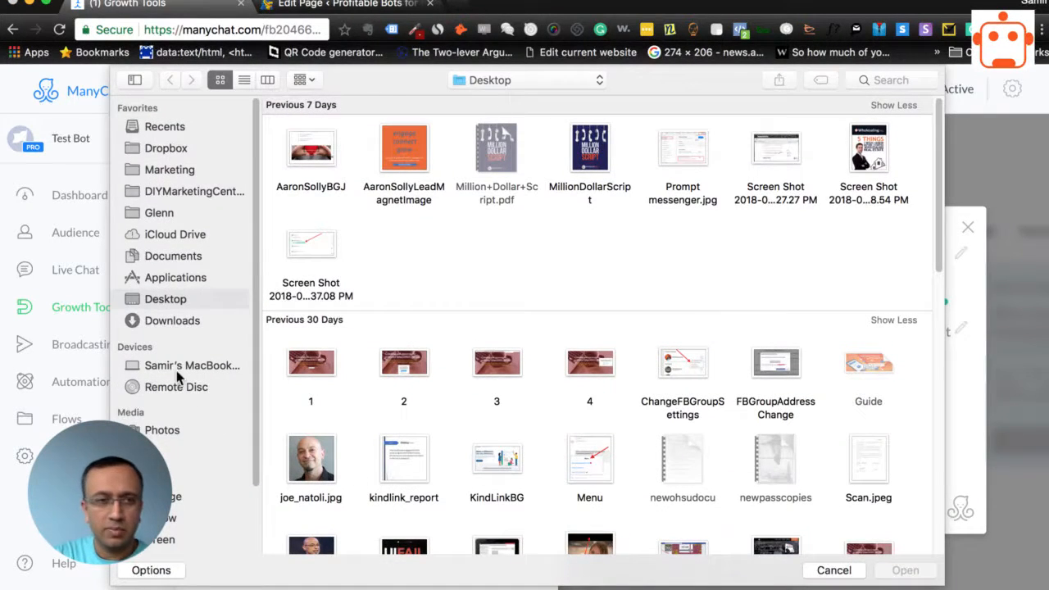
{"action": "left_click", "coordinate": [172, 322]}
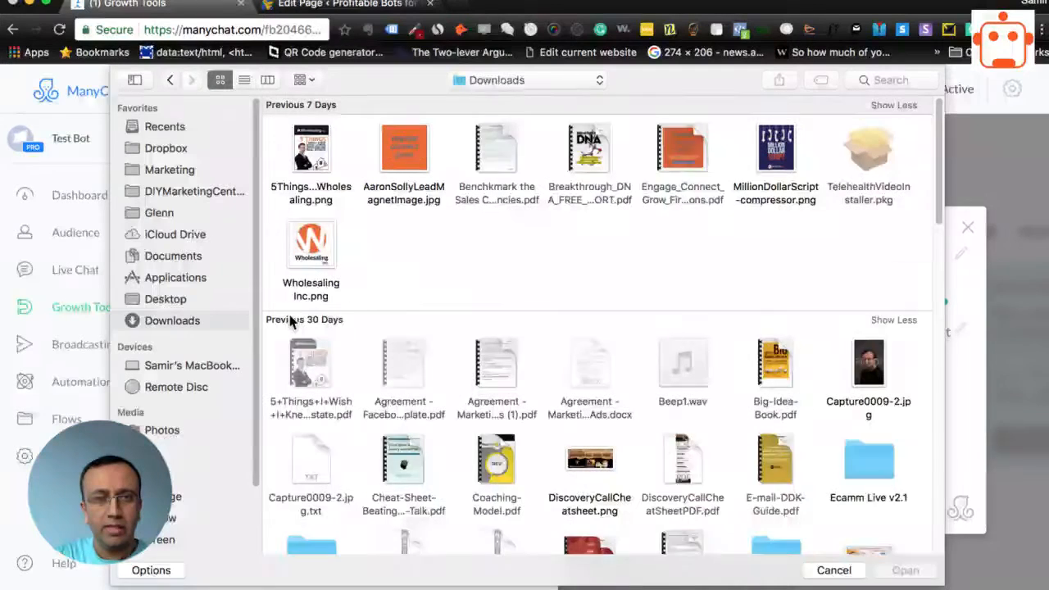
{"action": "scroll", "coordinate": [434, 397], "scroll_direction": "down", "scroll_amount": 3}
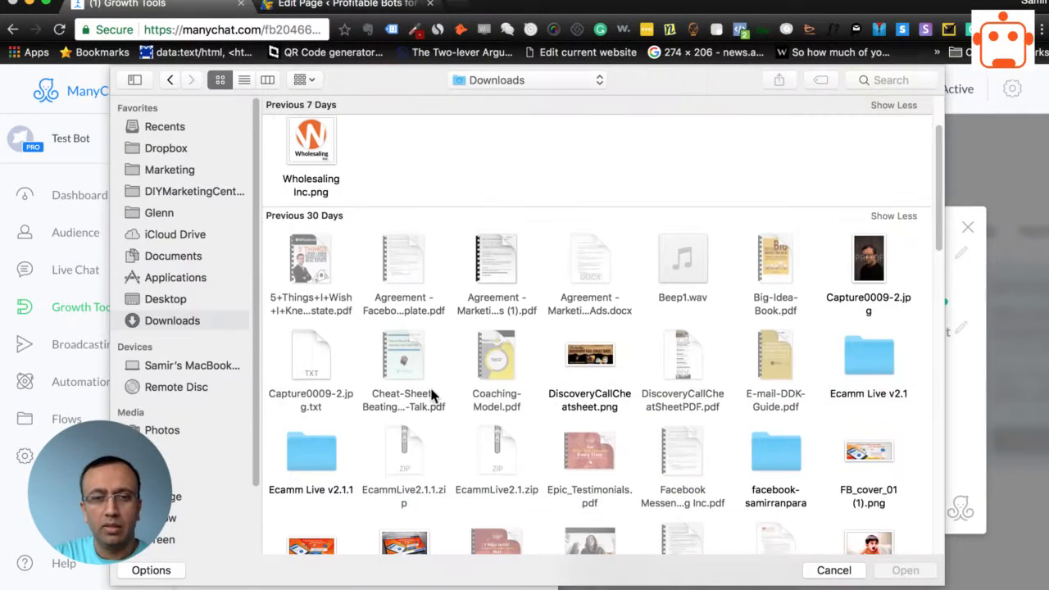
{"action": "scroll", "coordinate": [377, 427], "scroll_direction": "down", "scroll_amount": 2}
{"action": "left_click", "coordinate": [309, 496]}
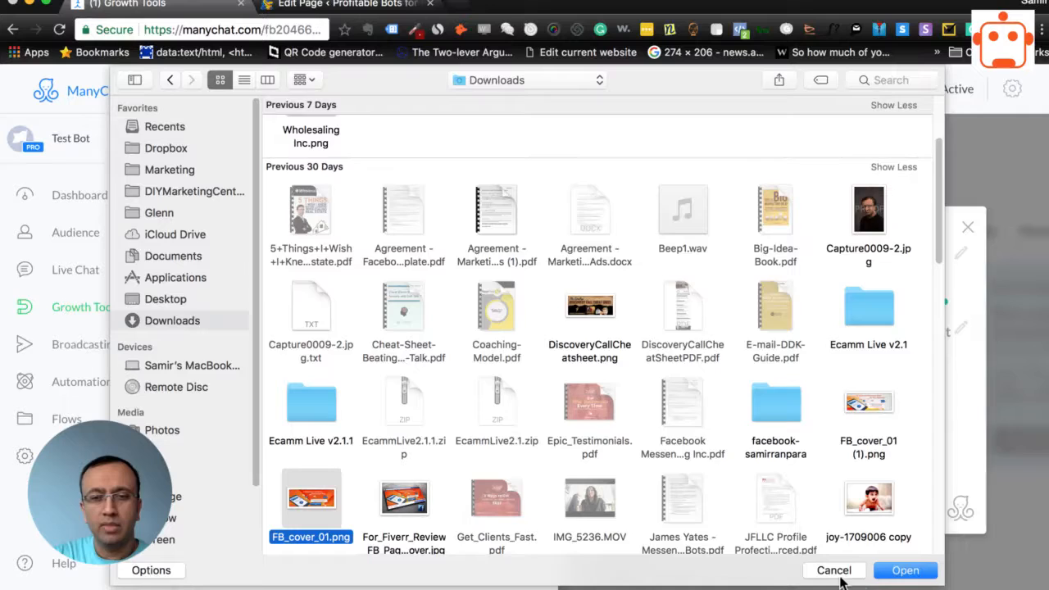
{"action": "left_click", "coordinate": [892, 573]}
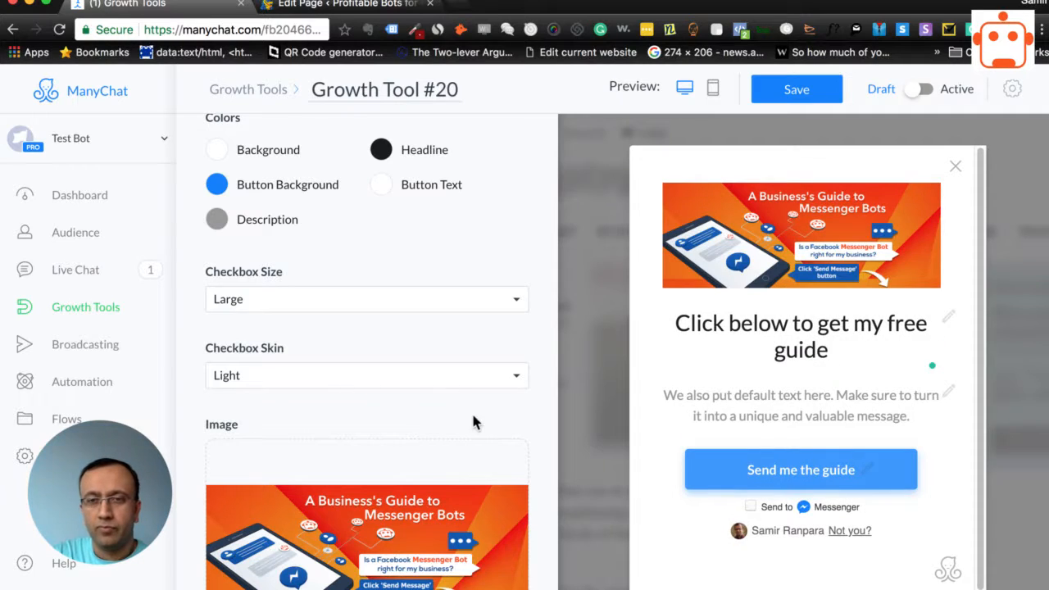
Compare the Above Description and Below Description image placements in the preview, then return the image to Above Headline
{"action": "scroll", "coordinate": [544, 383], "scroll_direction": "down", "scroll_amount": 3}
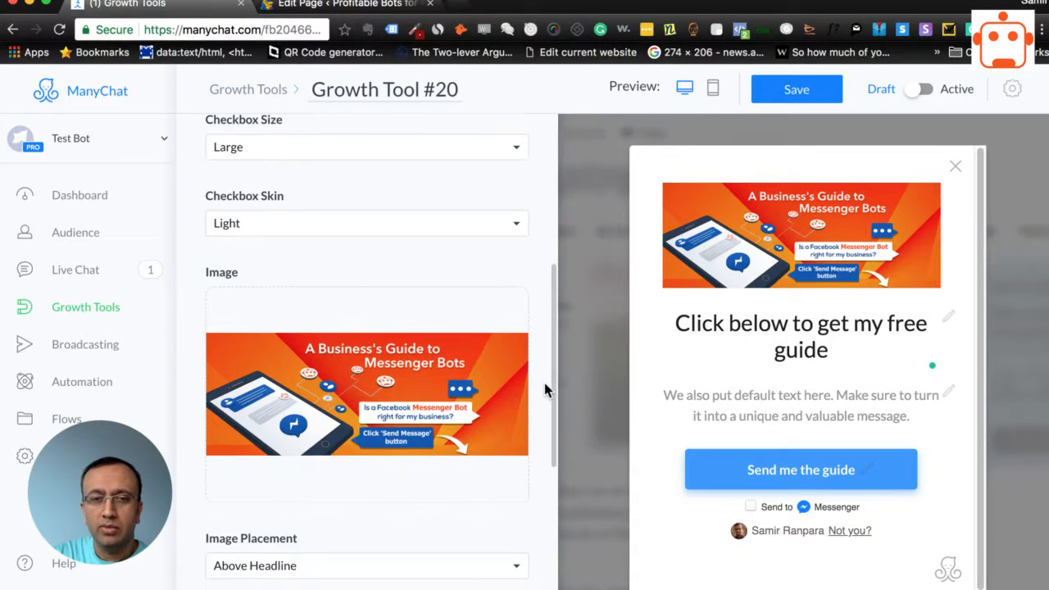
{"action": "scroll", "coordinate": [545, 382], "scroll_direction": "down", "scroll_amount": 1}
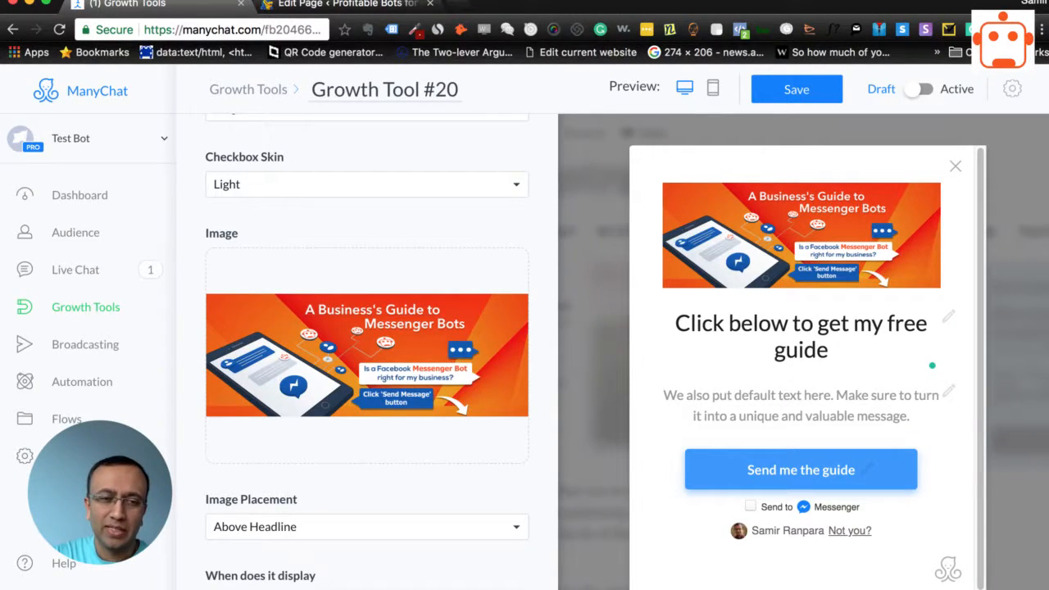
{"action": "scroll", "coordinate": [547, 480], "scroll_direction": "down", "scroll_amount": 1}
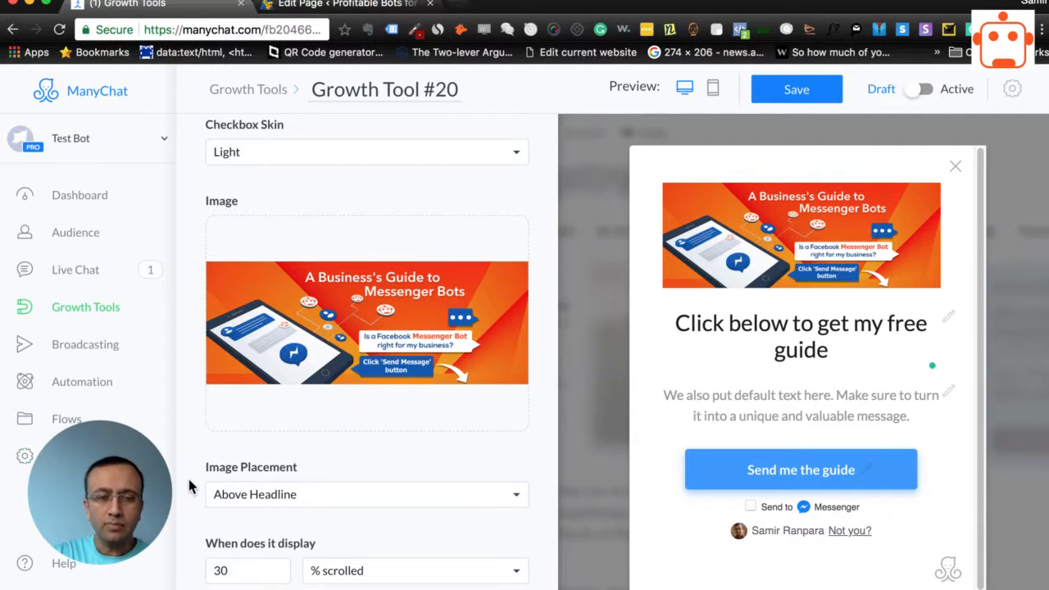
{"action": "scroll", "coordinate": [193, 484], "scroll_direction": "down", "scroll_amount": 3}
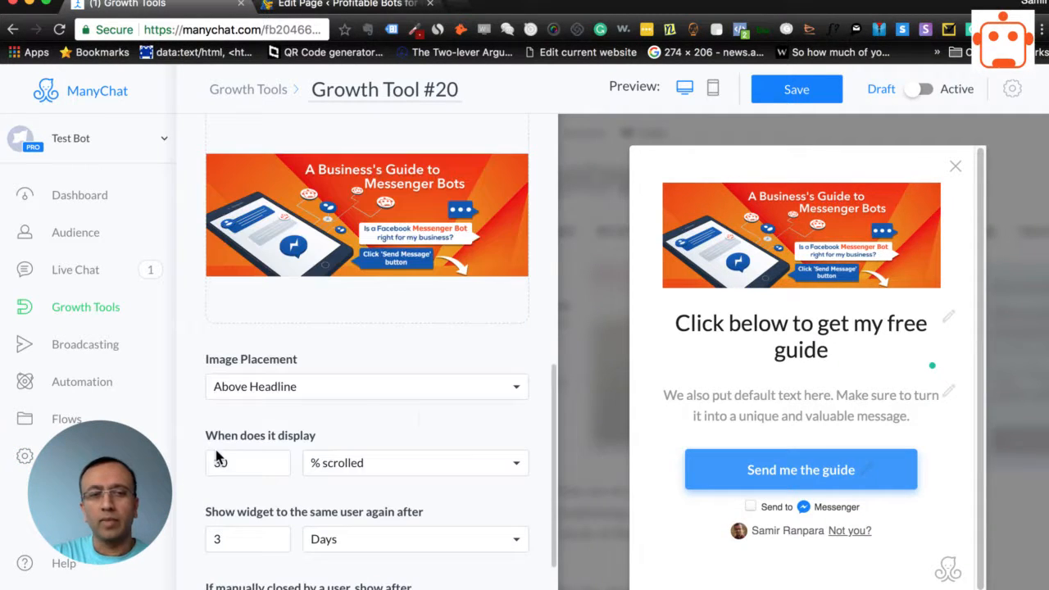
{"action": "left_click", "coordinate": [461, 394]}
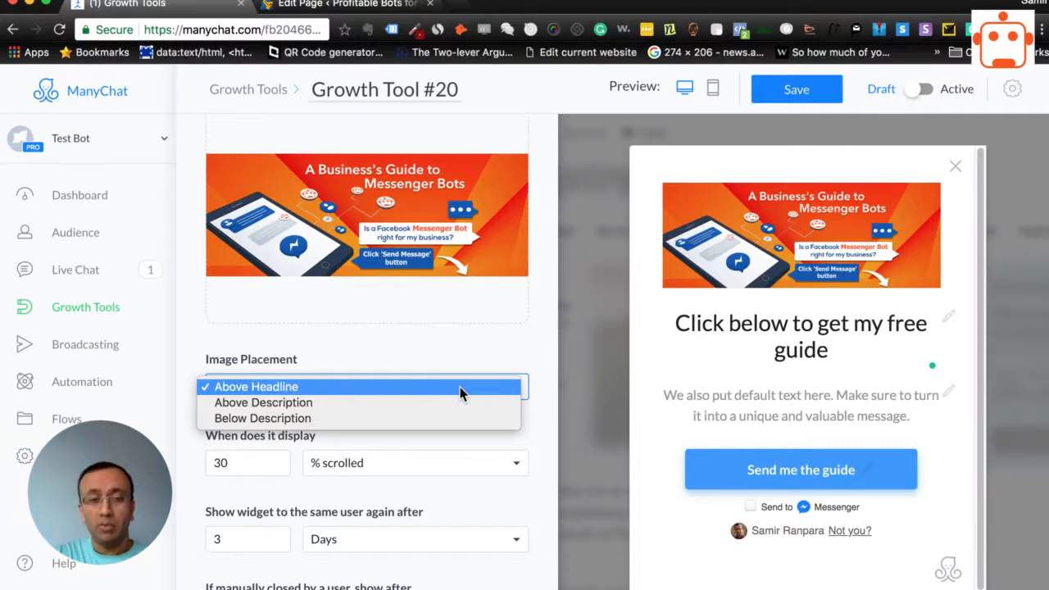
{"action": "left_click", "coordinate": [459, 401]}
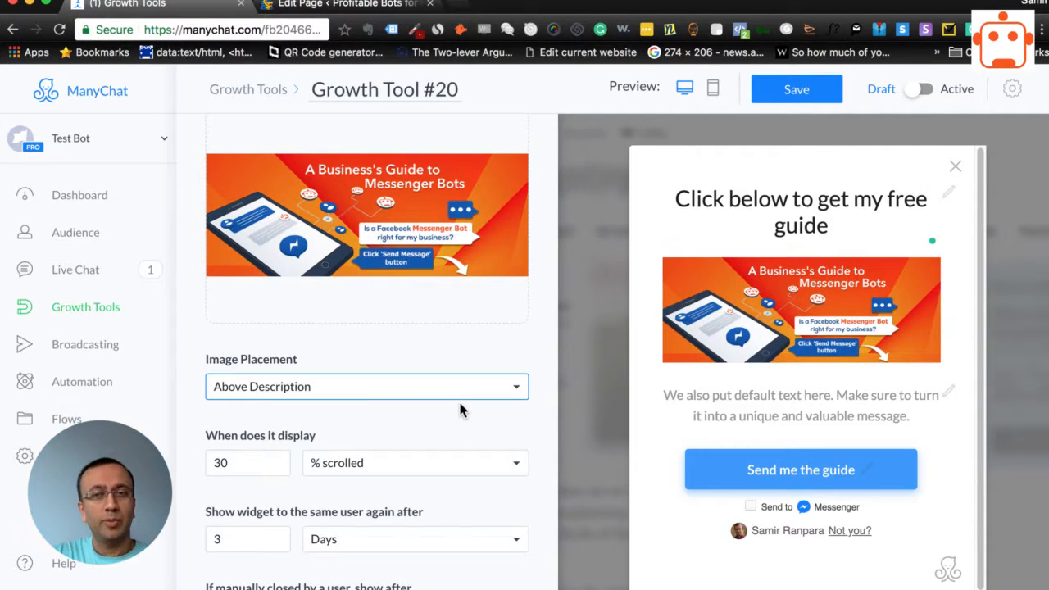
{"action": "left_click", "coordinate": [458, 400]}
{"action": "left_click", "coordinate": [447, 407]}
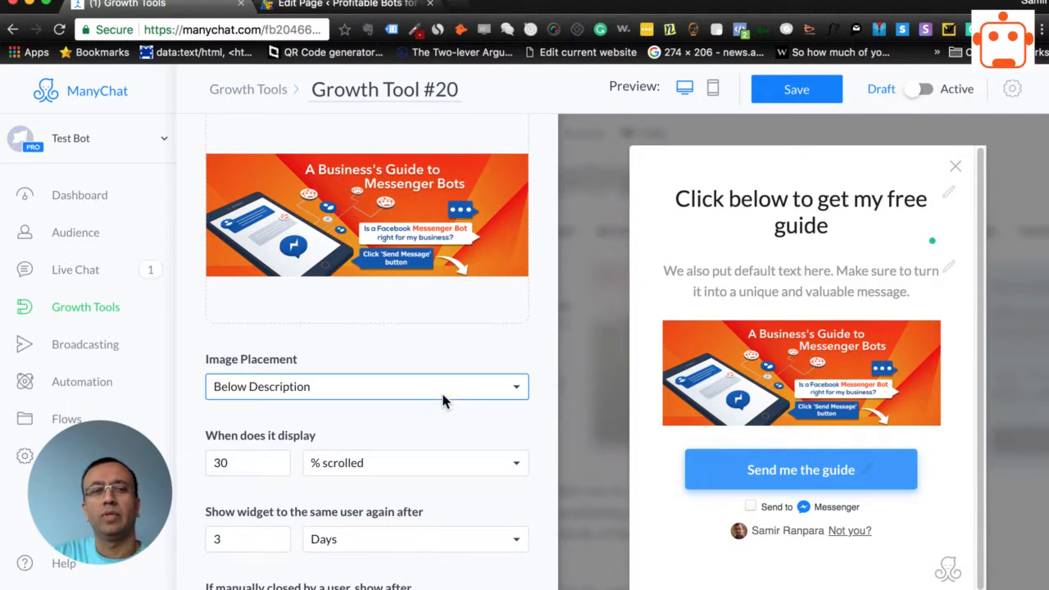
{"action": "left_click", "coordinate": [446, 396]}
{"action": "left_click", "coordinate": [431, 364]}
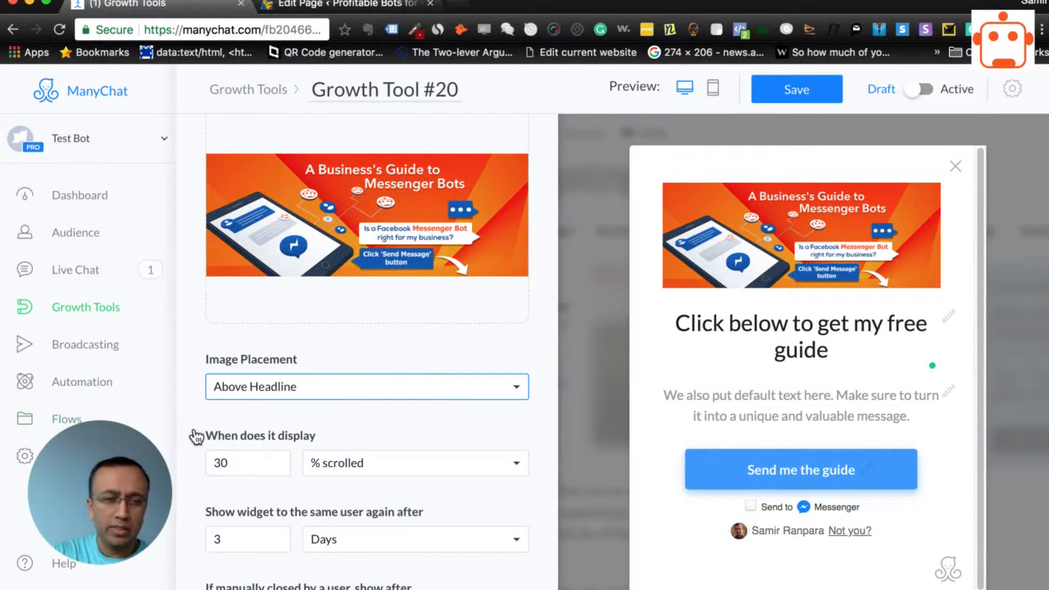
Set the modal to display Immediately
{"action": "scroll", "coordinate": [189, 424], "scroll_direction": "down", "scroll_amount": 3}
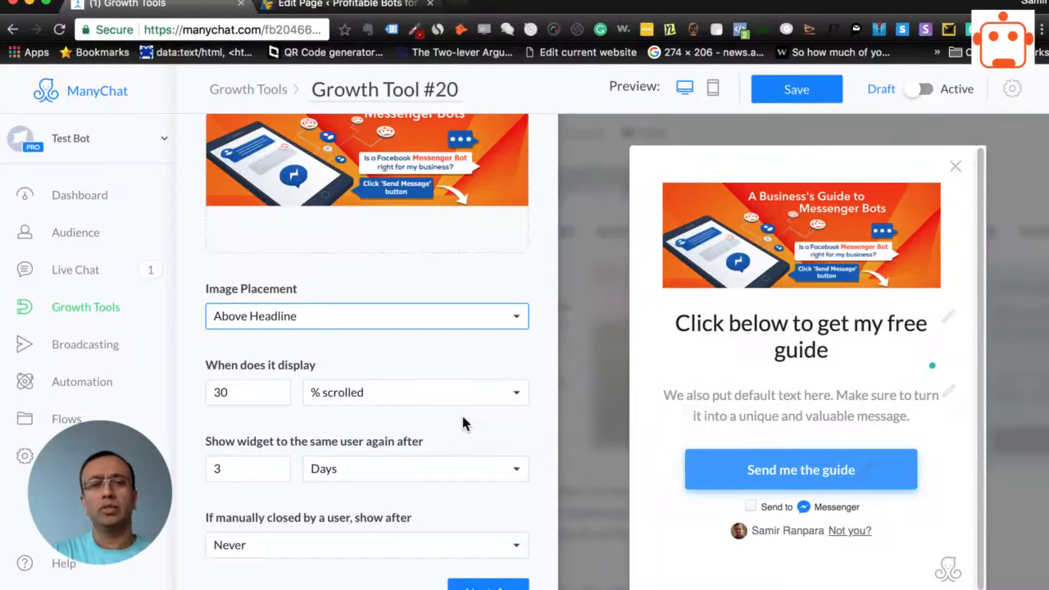
{"action": "left_click", "coordinate": [418, 395]}
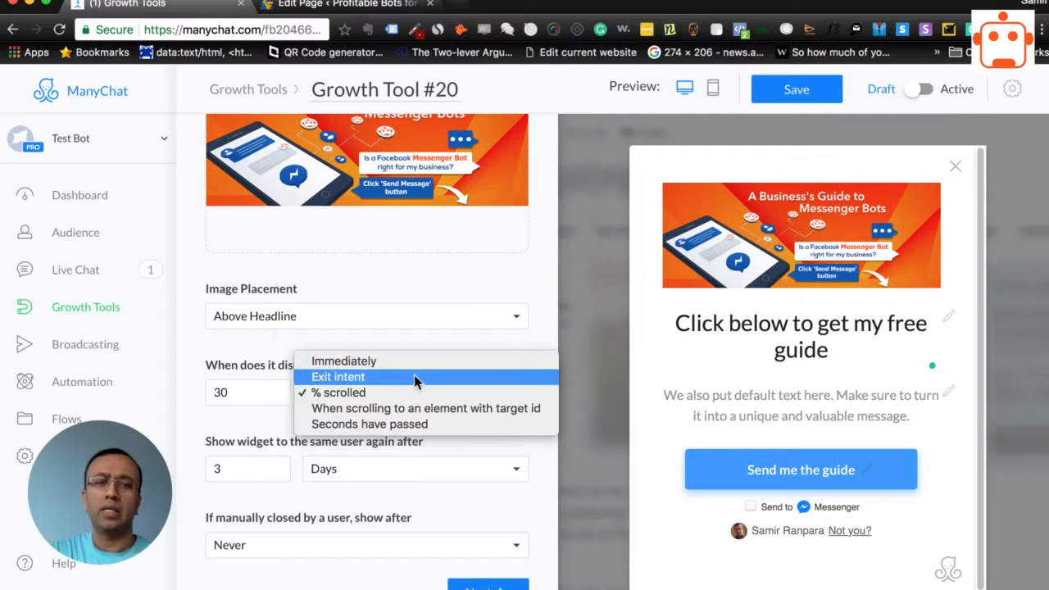
{"action": "left_click", "coordinate": [414, 343]}
{"action": "left_click", "coordinate": [408, 394]}
{"action": "left_click", "coordinate": [396, 358]}
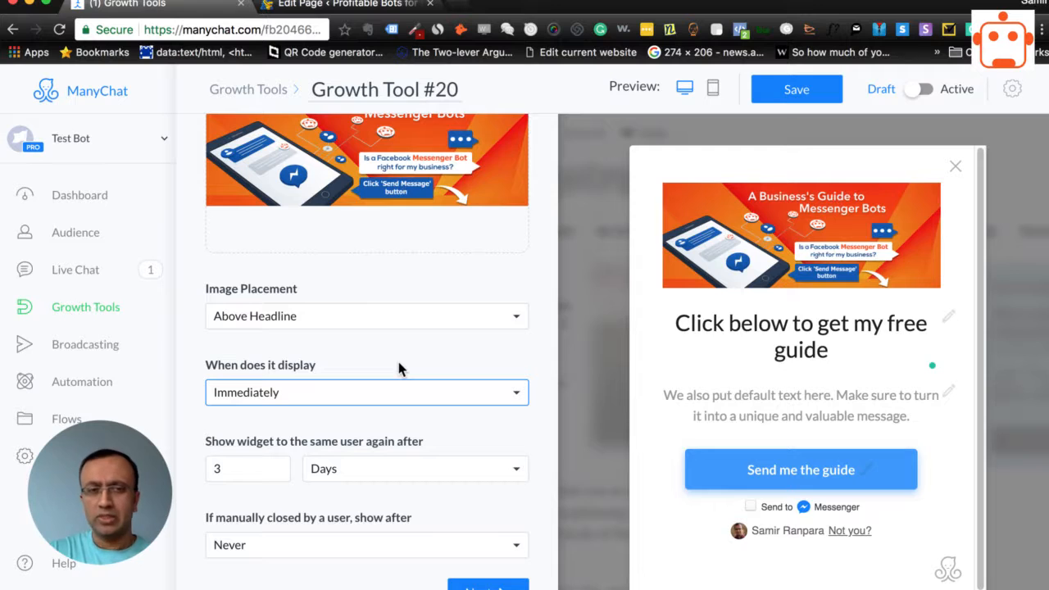
Set the widget to show Always, both to the same user again and after a manual close, and save the growth tool
{"action": "left_click", "coordinate": [338, 466]}
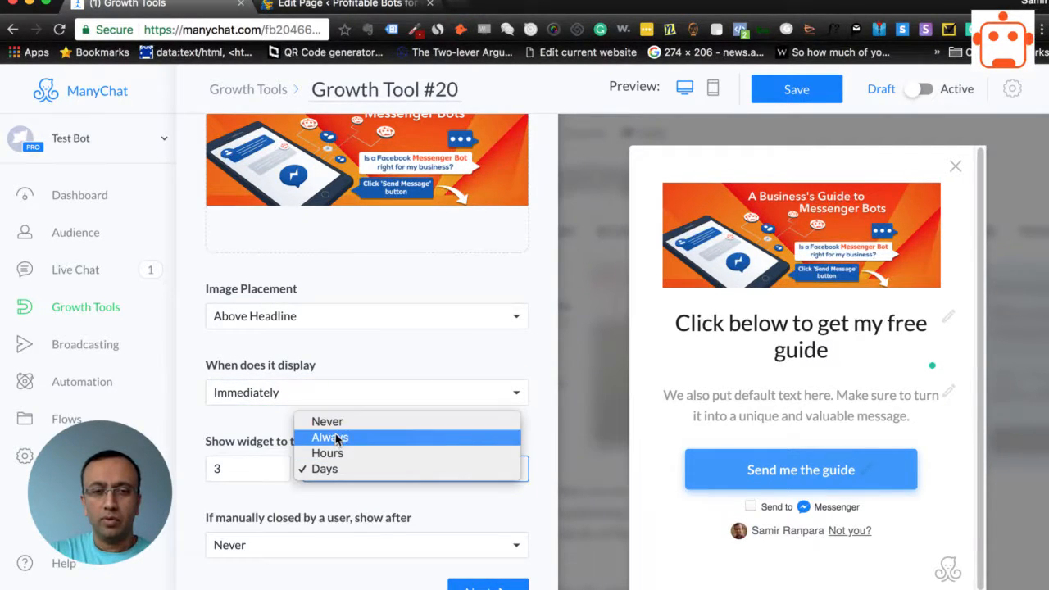
{"action": "left_click", "coordinate": [339, 437]}
{"action": "left_click", "coordinate": [331, 547]}
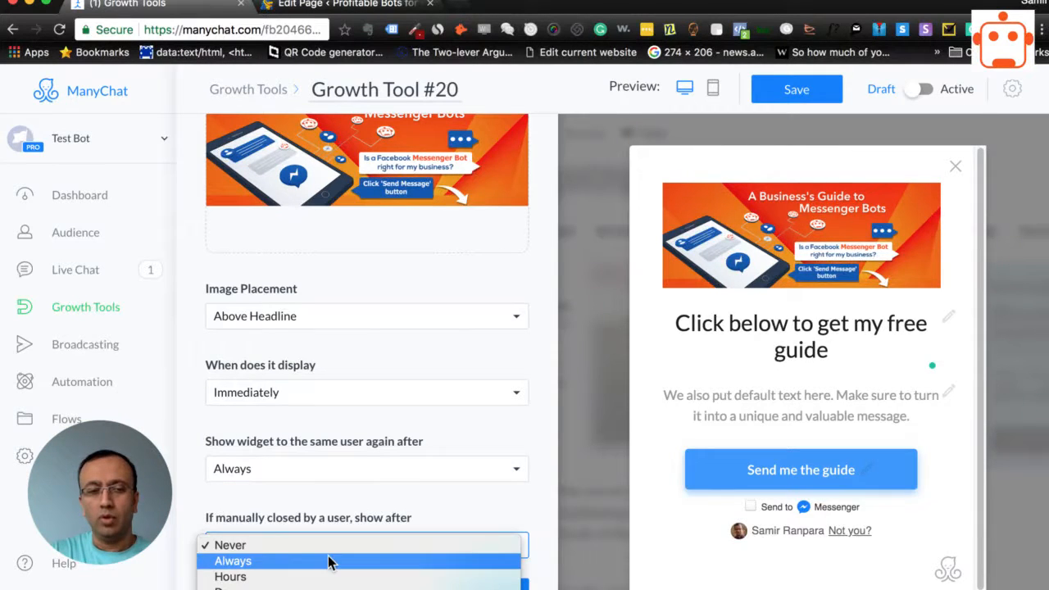
{"action": "left_click", "coordinate": [328, 561]}
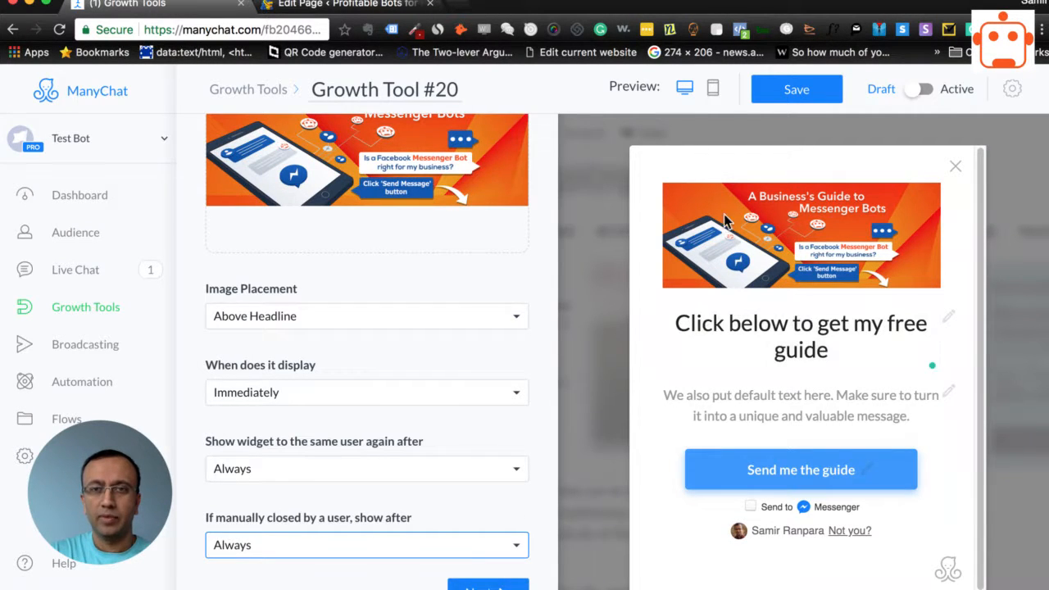
{"action": "left_click", "coordinate": [824, 88]}
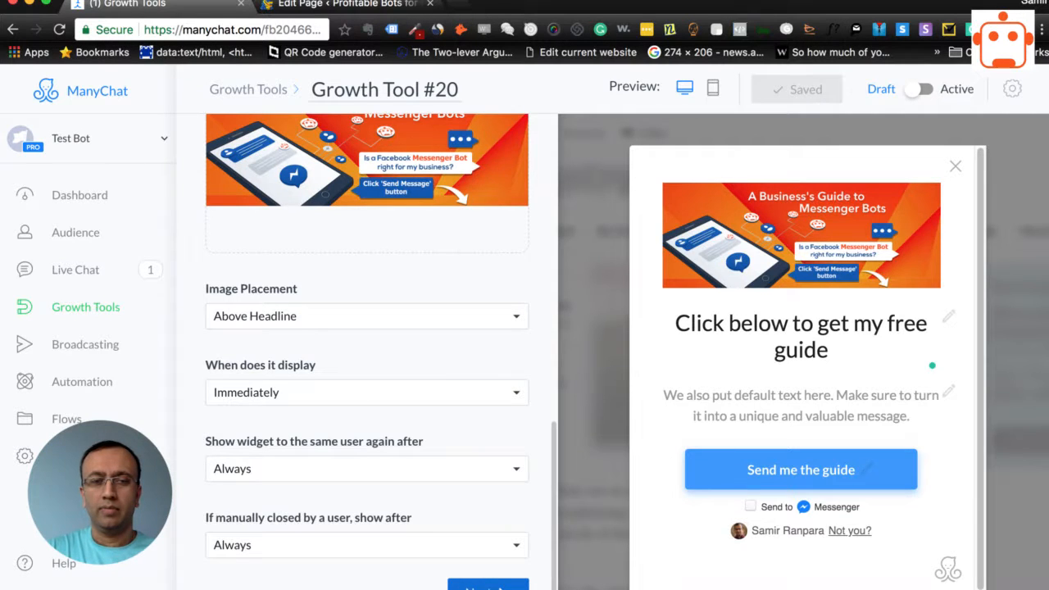
Go to the modal's Submitted State settings and set the after-submit action to Redirect to URL
{"action": "left_click", "coordinate": [488, 586]}
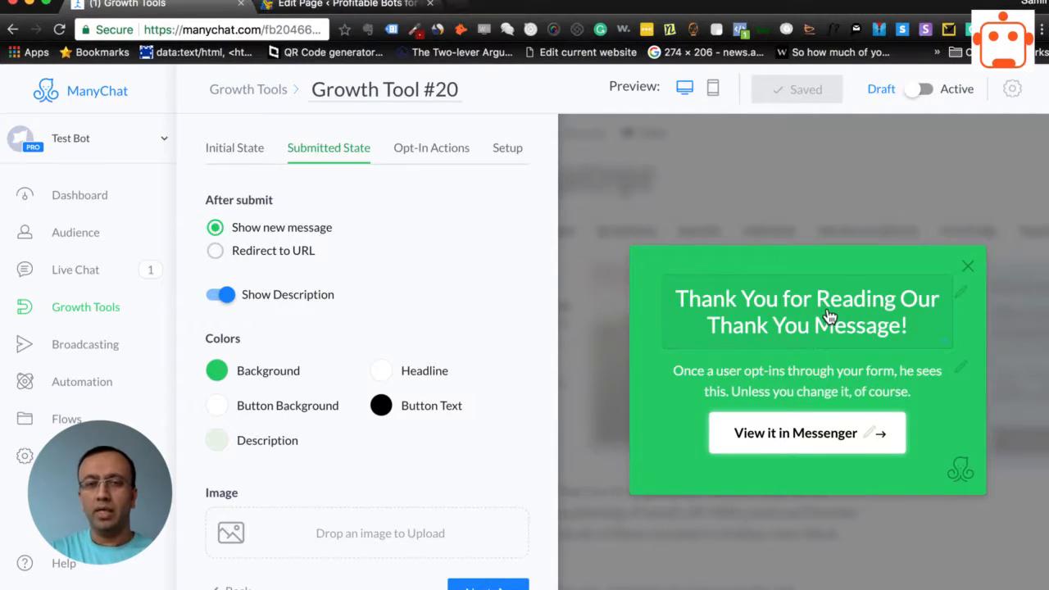
{"action": "left_click", "coordinate": [269, 254]}
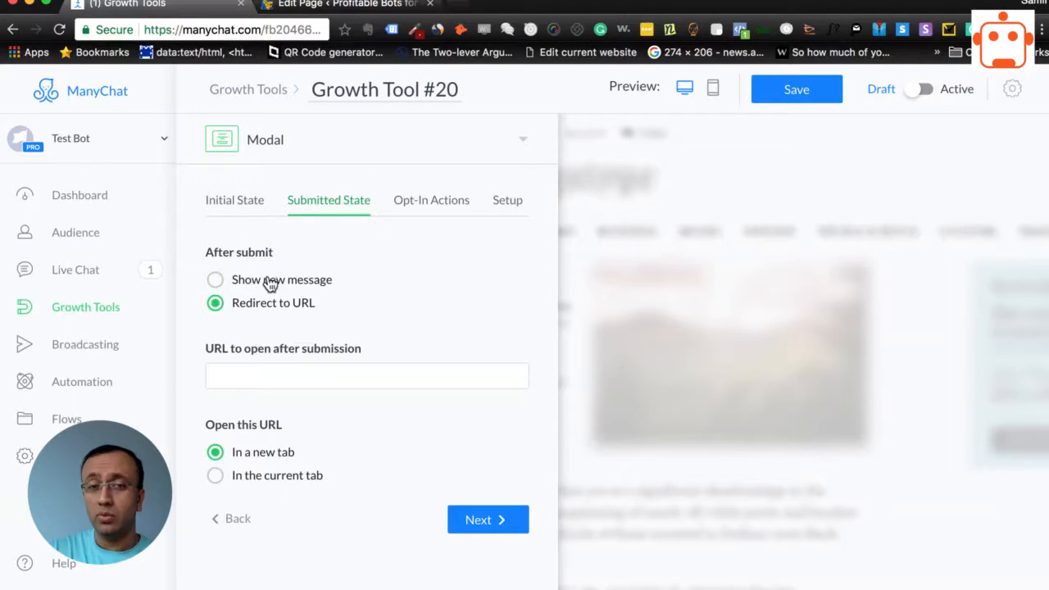
{"action": "left_click", "coordinate": [301, 376]}
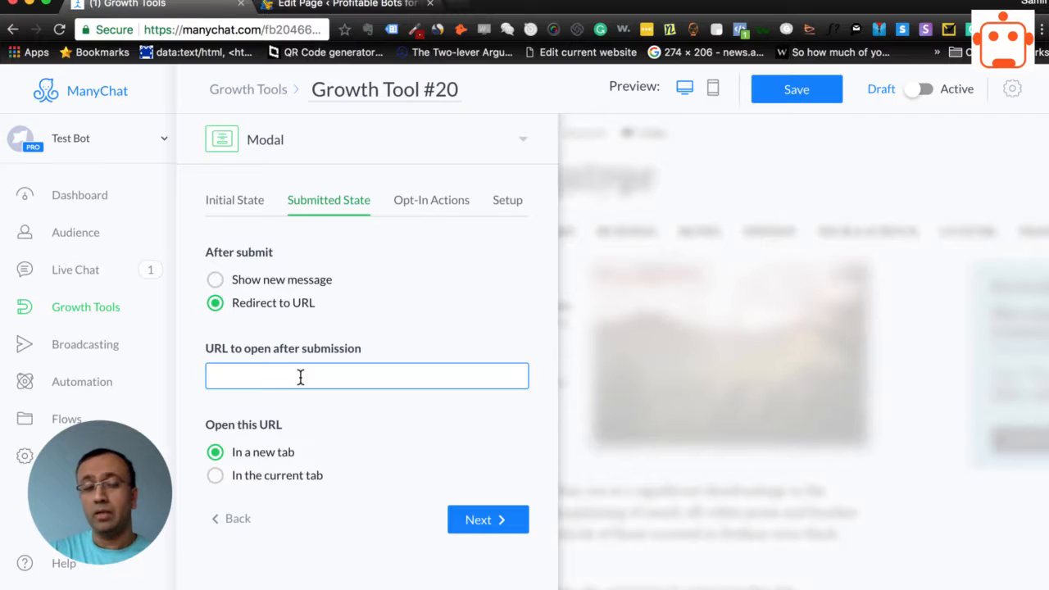
Set the after-submit action to Show new message and upload the "A Business's Guide to Messenger Bots" banner from Downloads as its image
{"action": "left_click", "coordinate": [296, 282]}
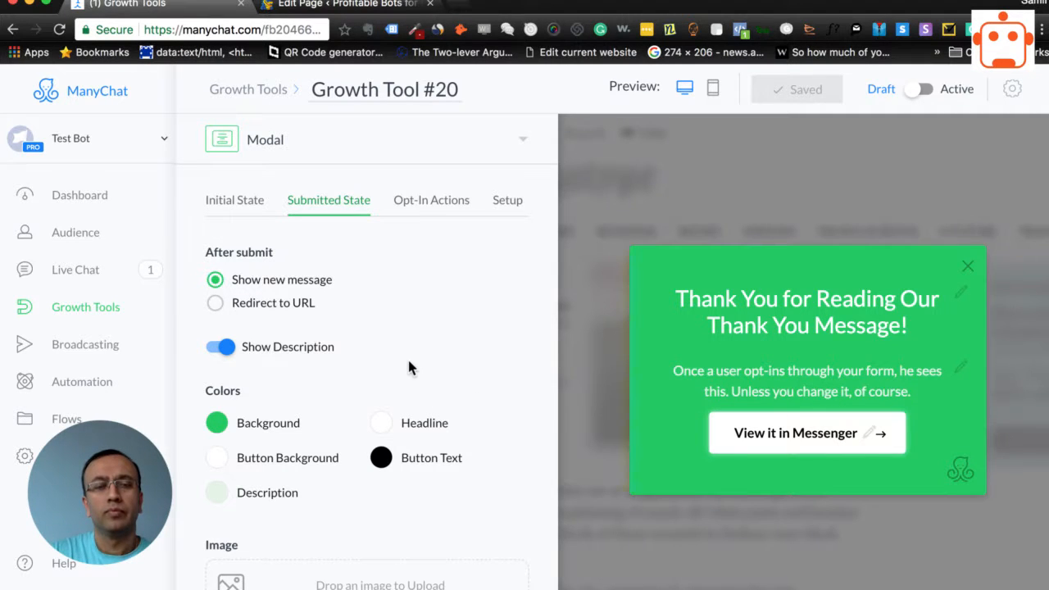
{"action": "scroll", "coordinate": [407, 360], "scroll_direction": "down", "scroll_amount": 2}
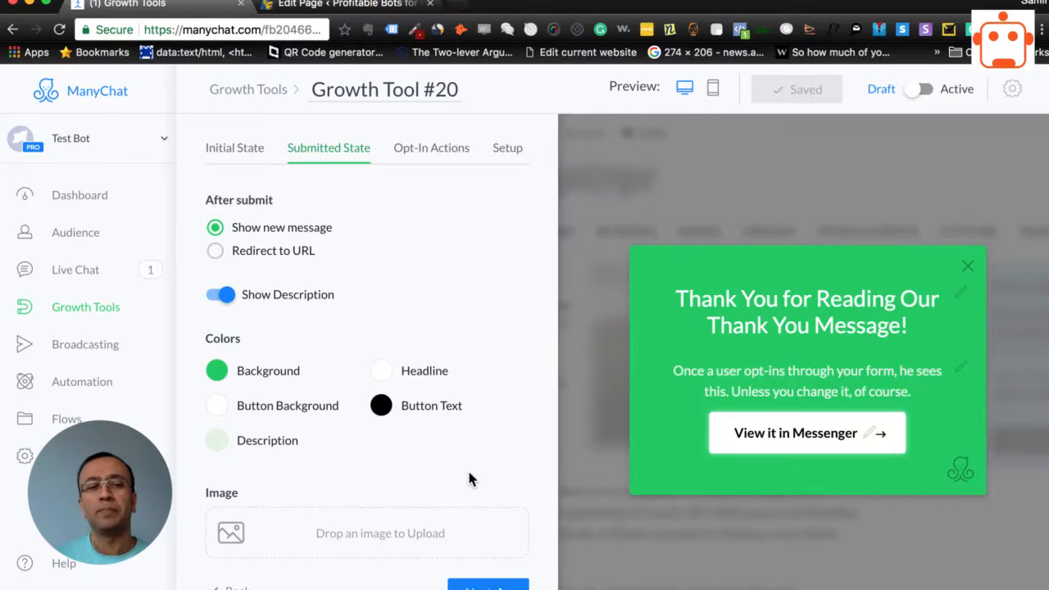
{"action": "left_click", "coordinate": [383, 525]}
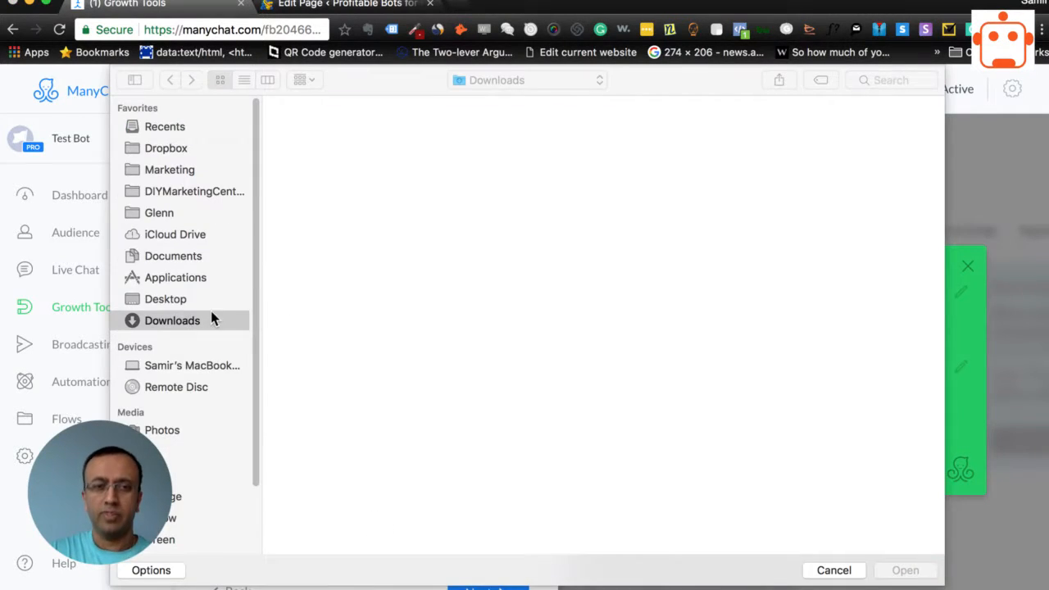
{"action": "scroll", "coordinate": [414, 321], "scroll_direction": "down", "scroll_amount": 4}
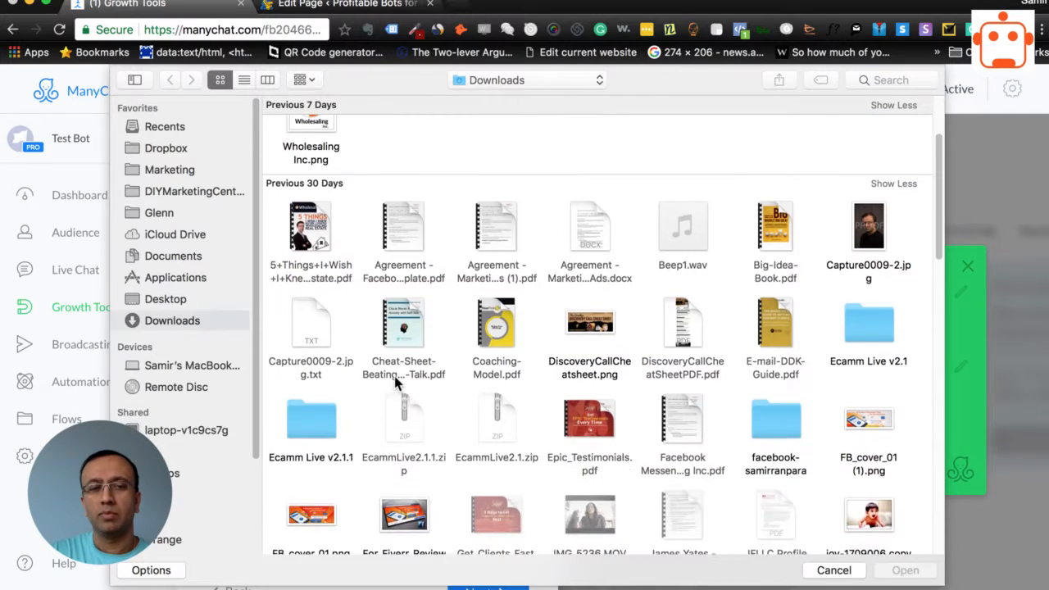
{"action": "left_click", "coordinate": [320, 490]}
{"action": "left_click", "coordinate": [908, 569]}
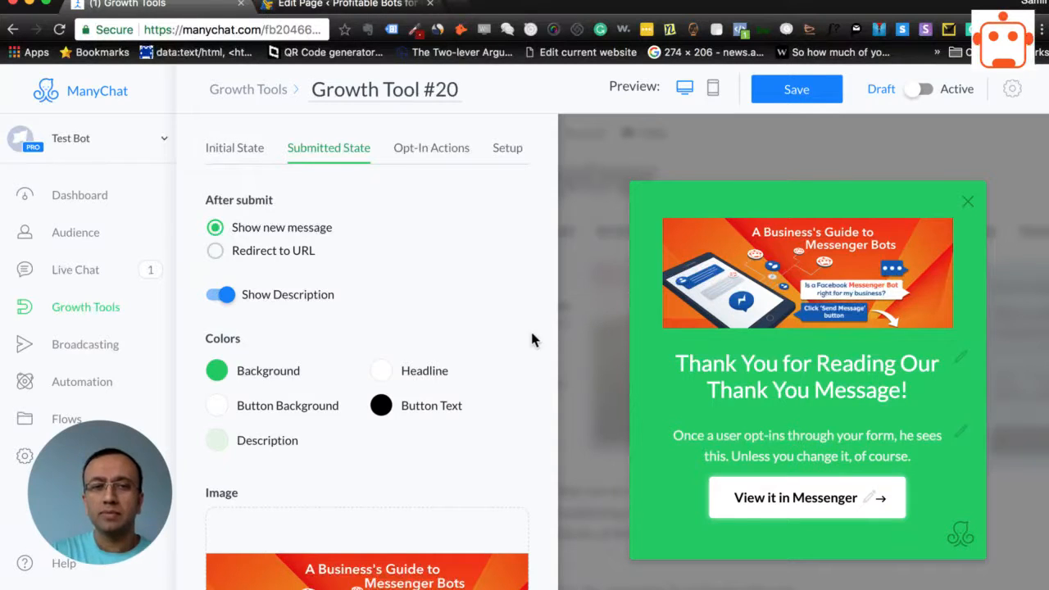
Check the submitted state's image placement, save the growth tool and continue to the opt-in actions
{"action": "scroll", "coordinate": [505, 354], "scroll_direction": "down", "scroll_amount": 3}
{"action": "scroll", "coordinate": [536, 270], "scroll_direction": "down", "scroll_amount": 1}
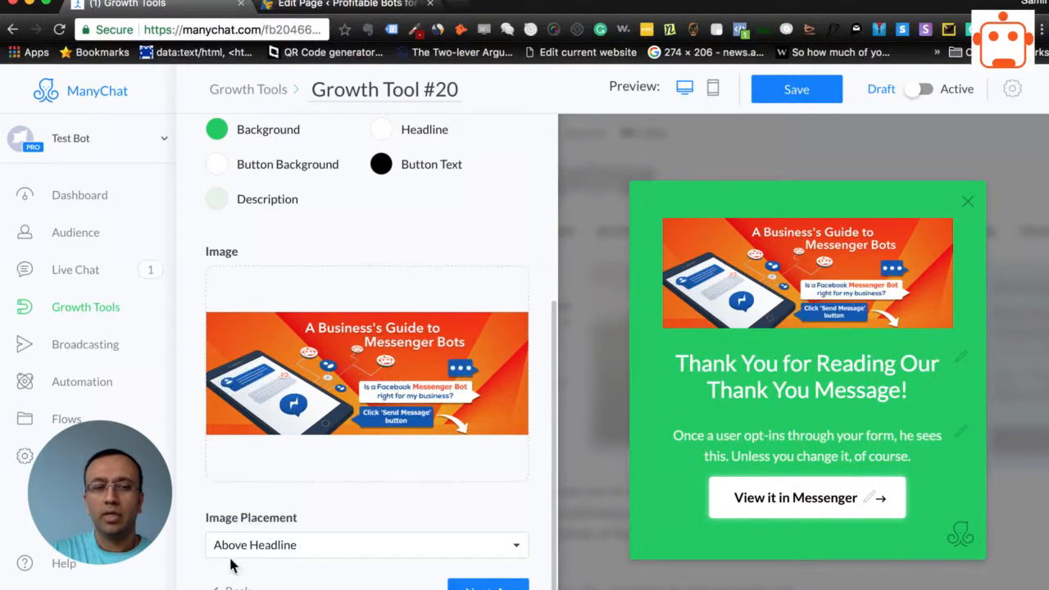
{"action": "left_click", "coordinate": [801, 91]}
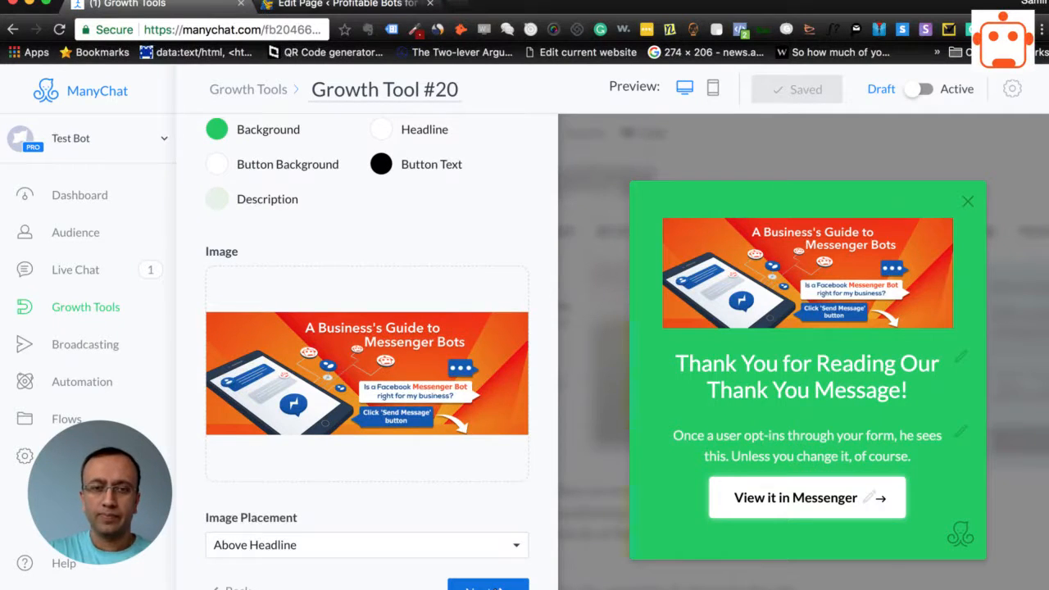
{"action": "left_click", "coordinate": [489, 586]}
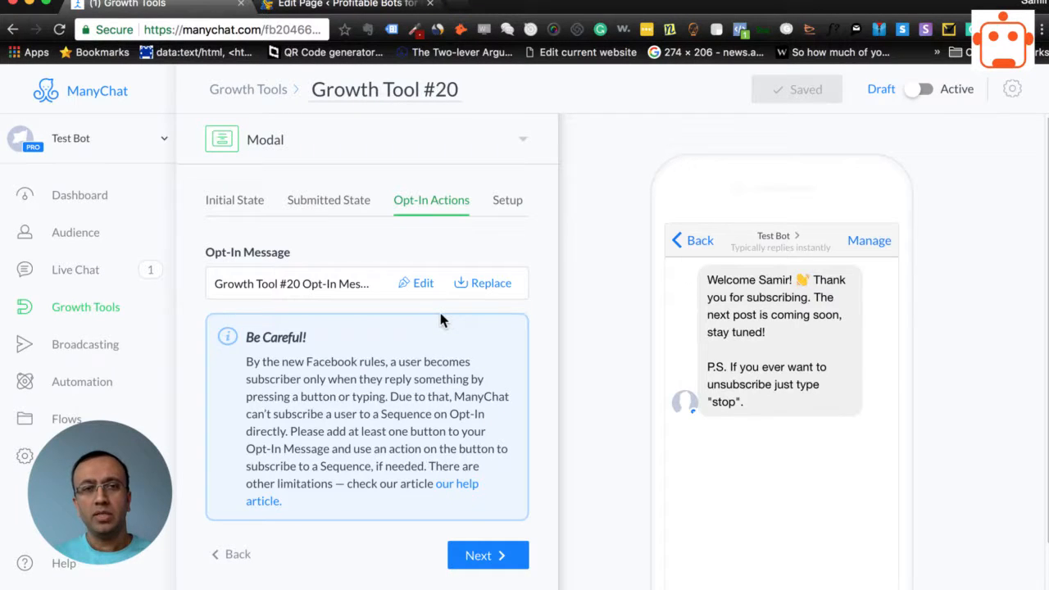
Go to the bot's general settings and preview how the greeting text looks, then close the preview
{"action": "left_click", "coordinate": [227, 204]}
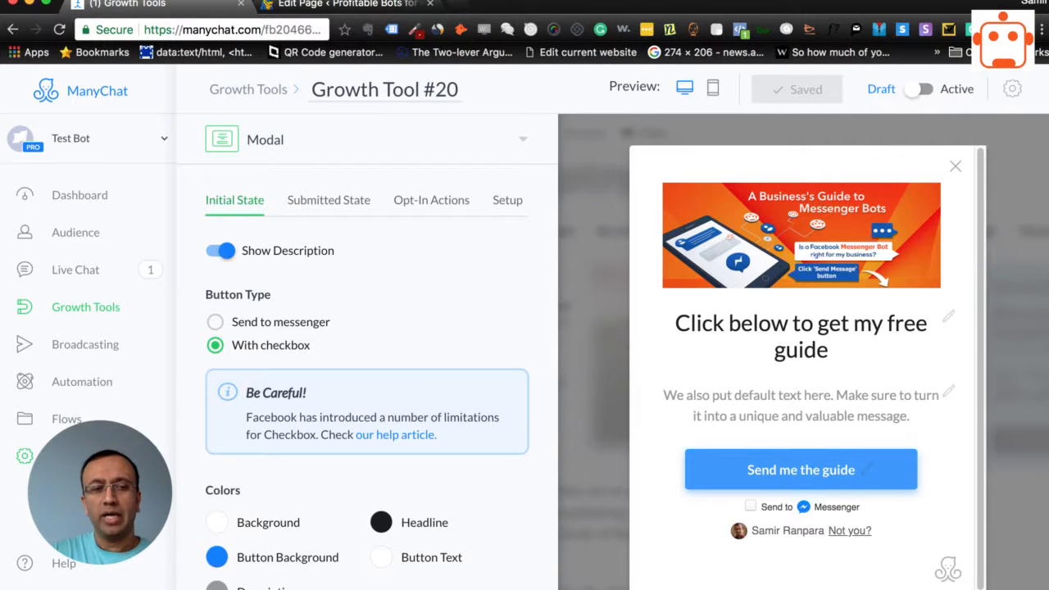
{"action": "left_click", "coordinate": [82, 455]}
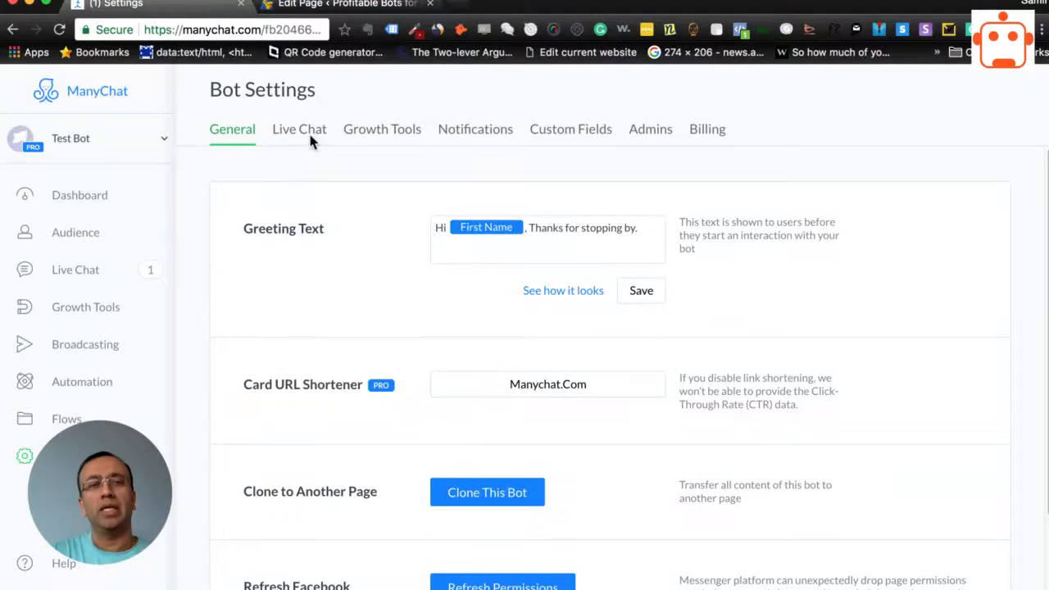
{"action": "left_click", "coordinate": [303, 134]}
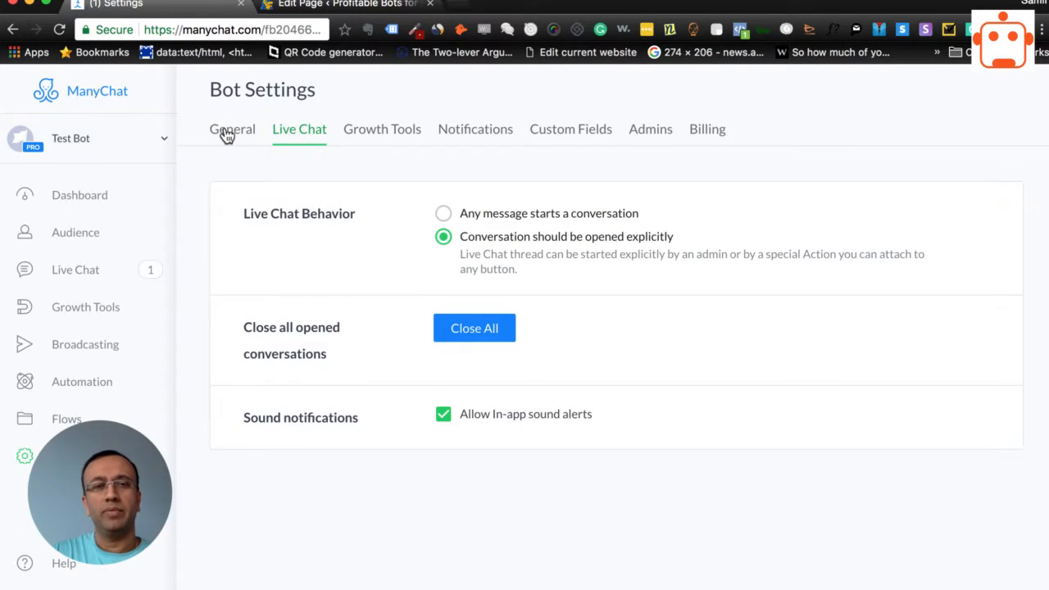
{"action": "left_click", "coordinate": [230, 134]}
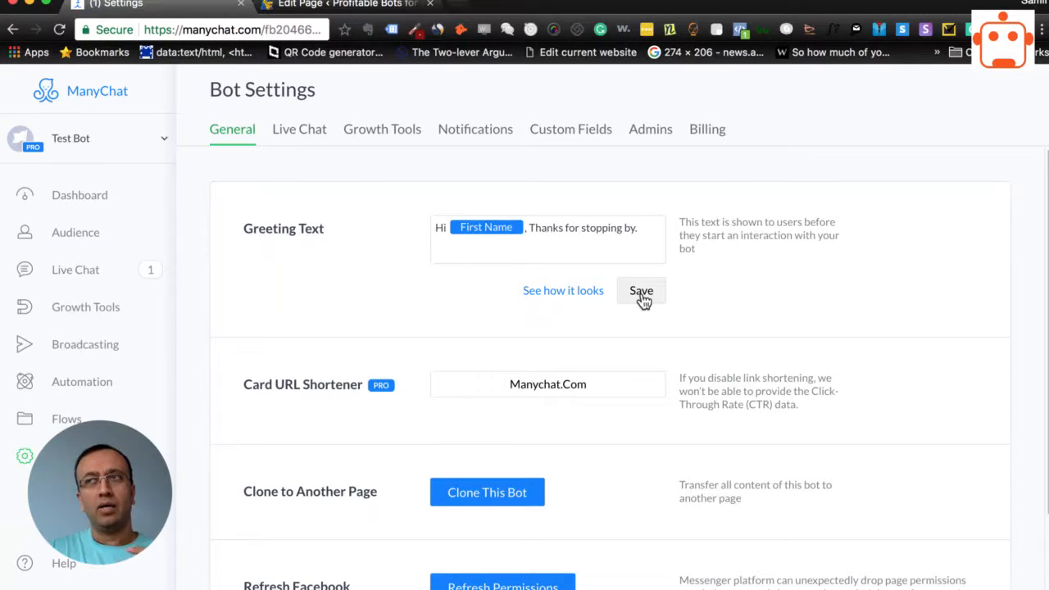
{"action": "left_click", "coordinate": [573, 293]}
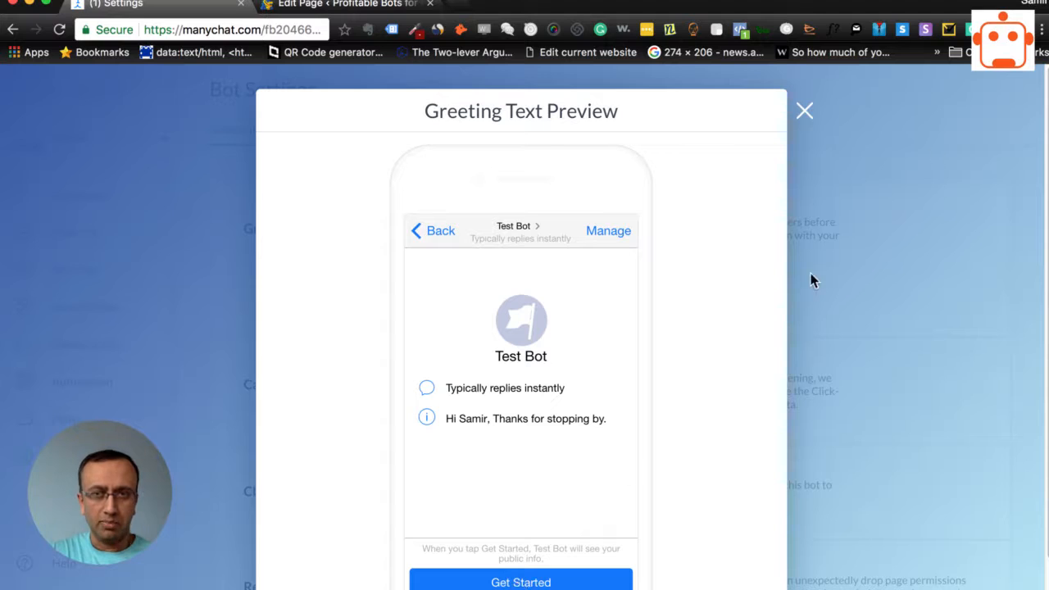
{"action": "left_click", "coordinate": [805, 111]}
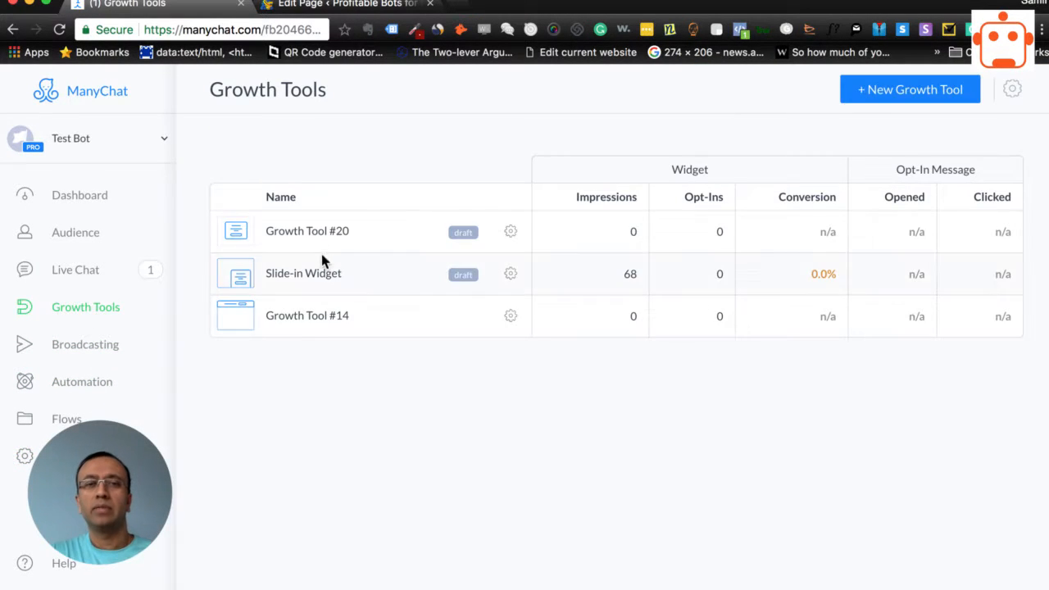
Reopen Growth Tool #20 and open its opt-in message for editing from the opt-in actions
{"action": "left_click", "coordinate": [332, 237]}
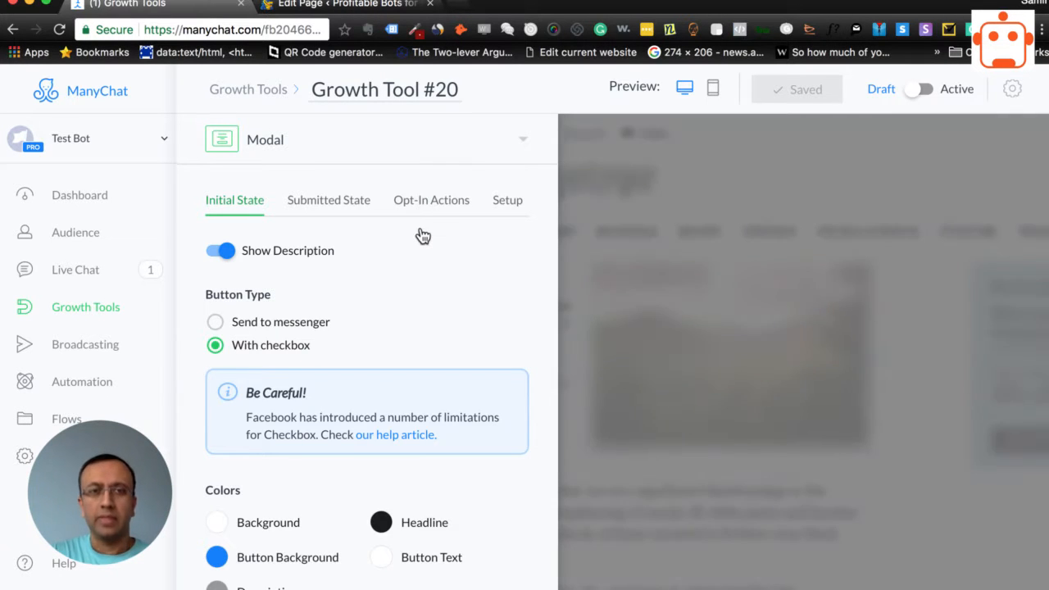
{"action": "left_click", "coordinate": [422, 236]}
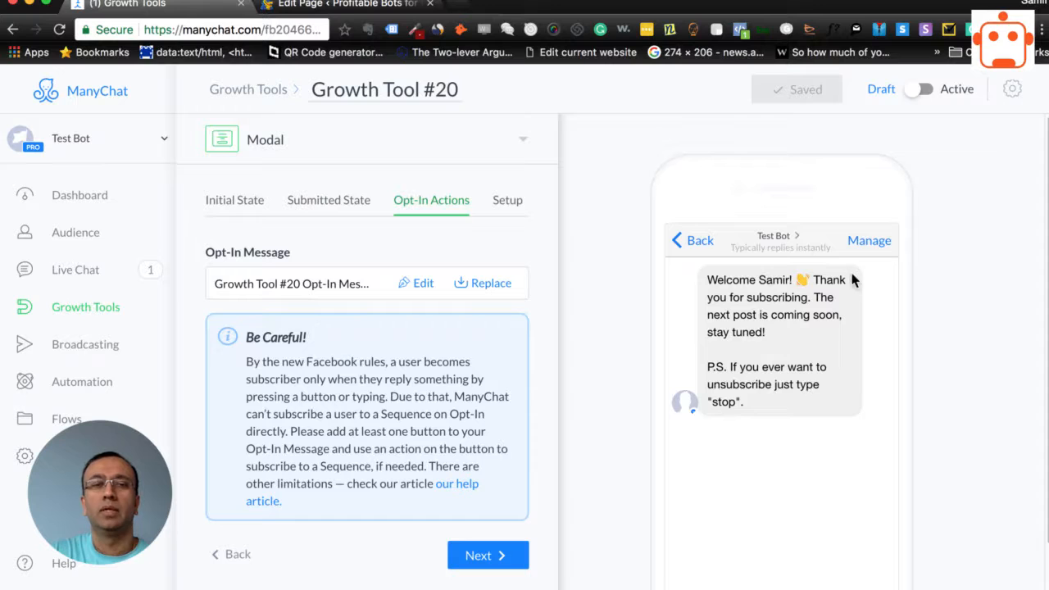
{"action": "left_click", "coordinate": [418, 289]}
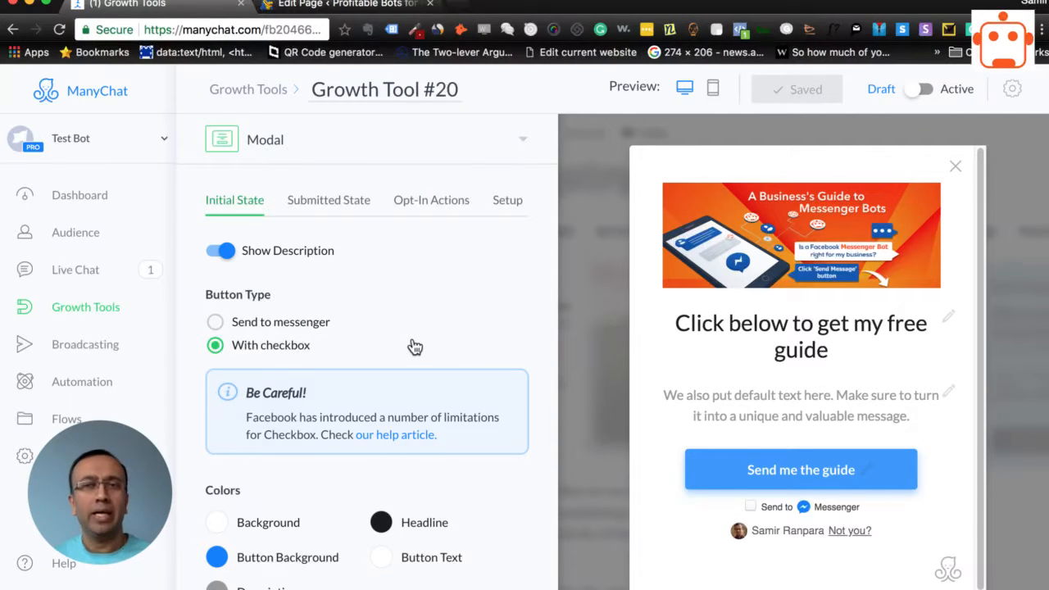
Replace the growth tool's opt-in message with the existing flow "Overlay Dynamic Widget Opt-in Msg"
{"action": "left_click", "coordinate": [431, 200]}
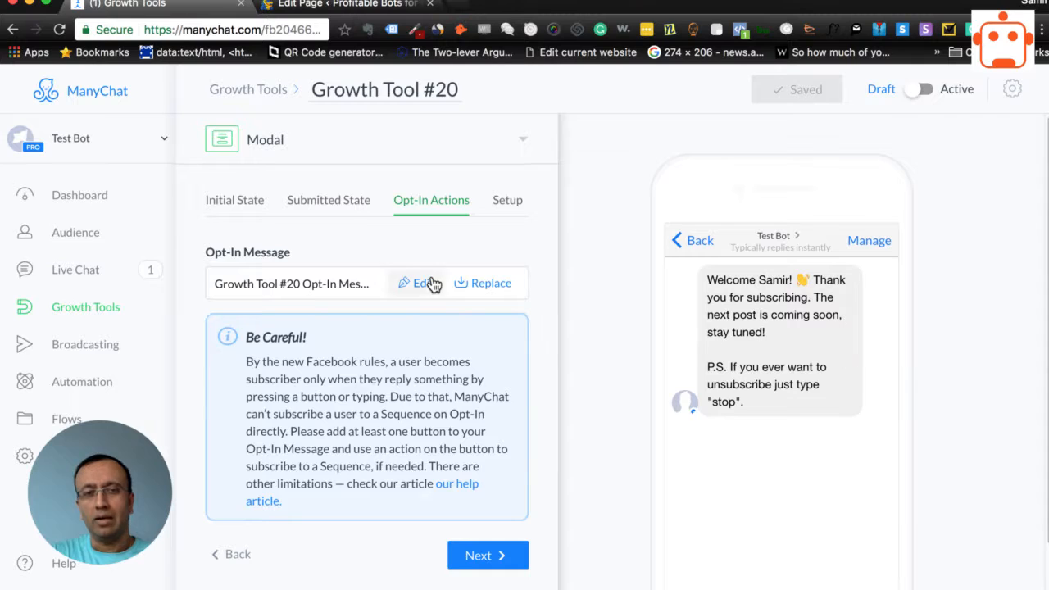
{"action": "left_click", "coordinate": [480, 286]}
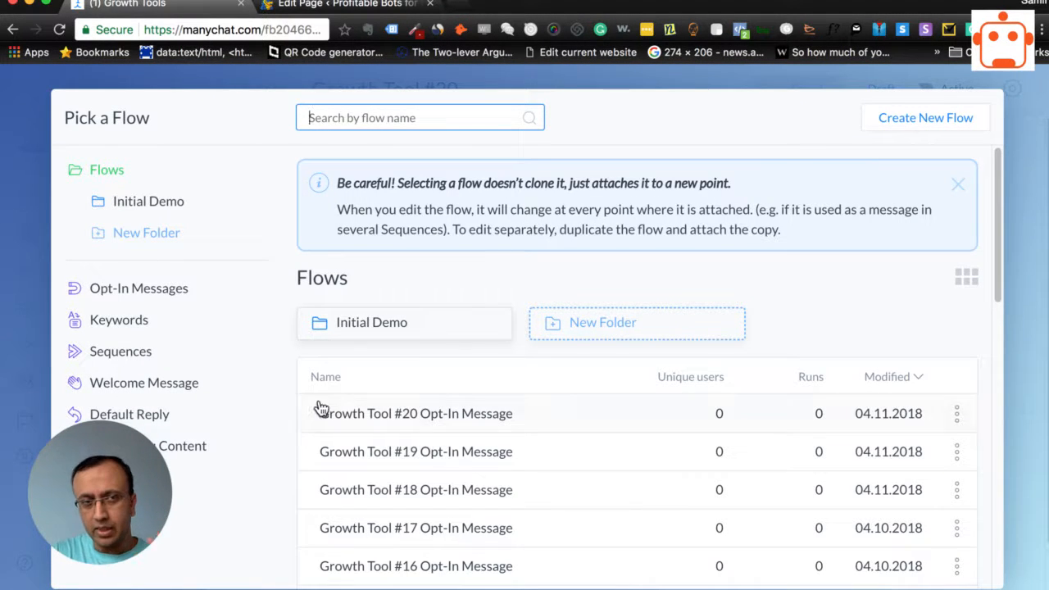
{"action": "scroll", "coordinate": [328, 480], "scroll_direction": "down", "scroll_amount": 5}
{"action": "scroll", "coordinate": [327, 480], "scroll_direction": "up", "scroll_amount": 5}
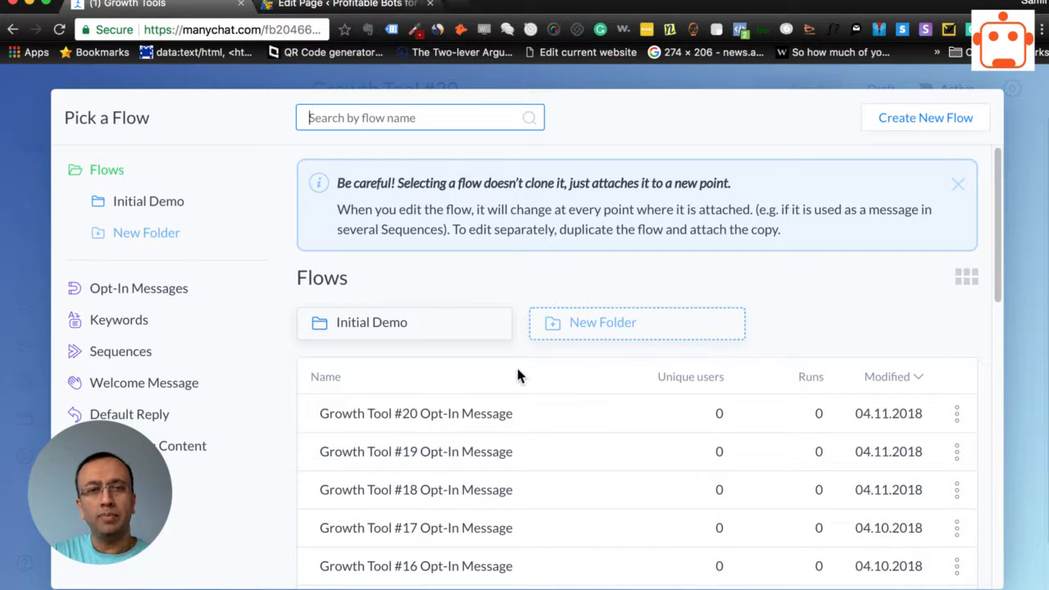
{"action": "scroll", "coordinate": [515, 367], "scroll_direction": "down", "scroll_amount": 1}
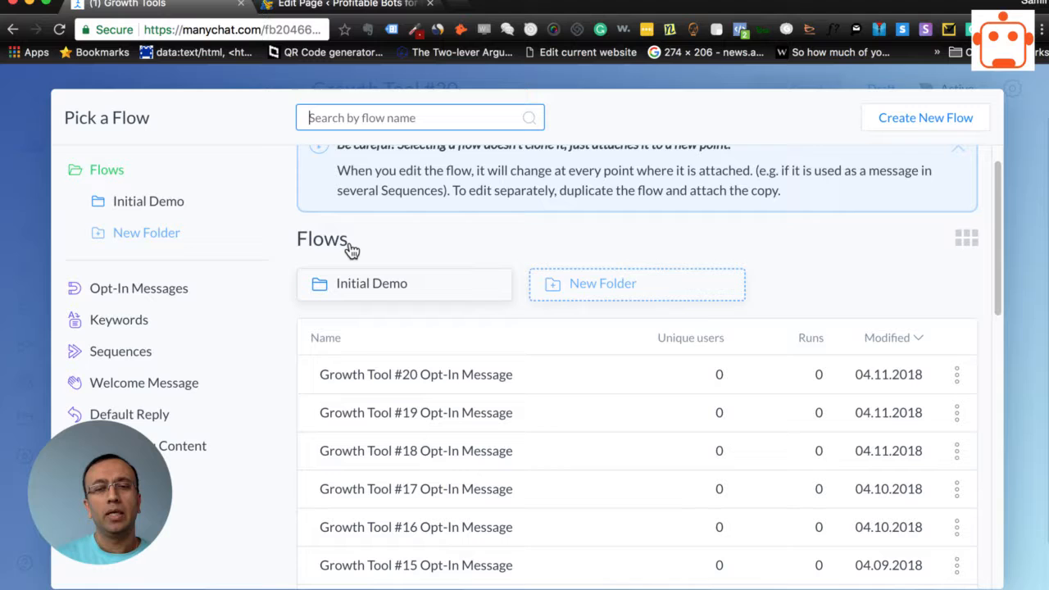
{"action": "scroll", "coordinate": [414, 434], "scroll_direction": "down", "scroll_amount": 5}
{"action": "scroll", "coordinate": [435, 385], "scroll_direction": "up", "scroll_amount": 1}
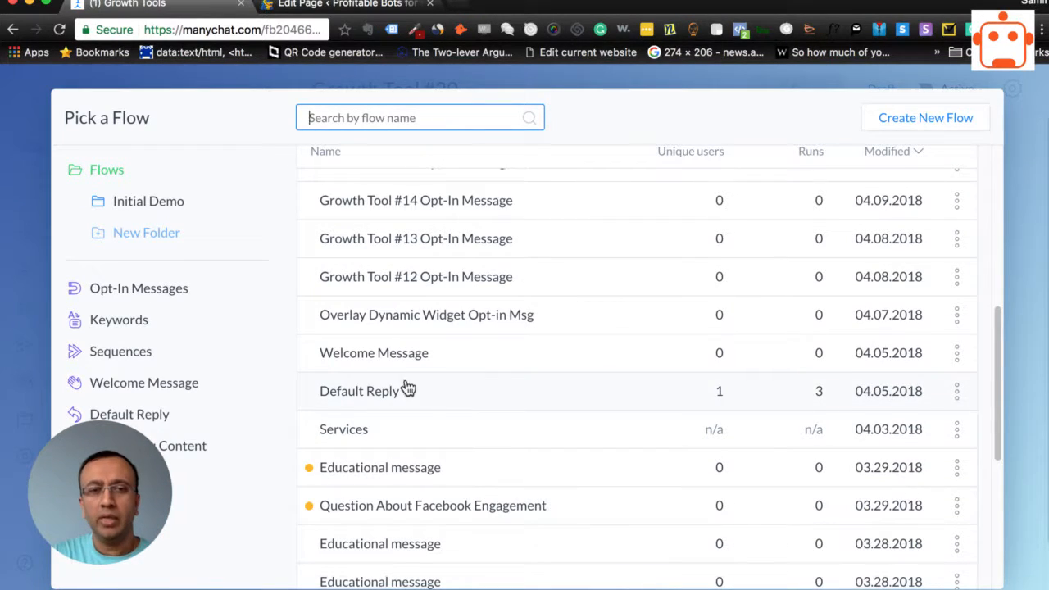
{"action": "left_click", "coordinate": [389, 324]}
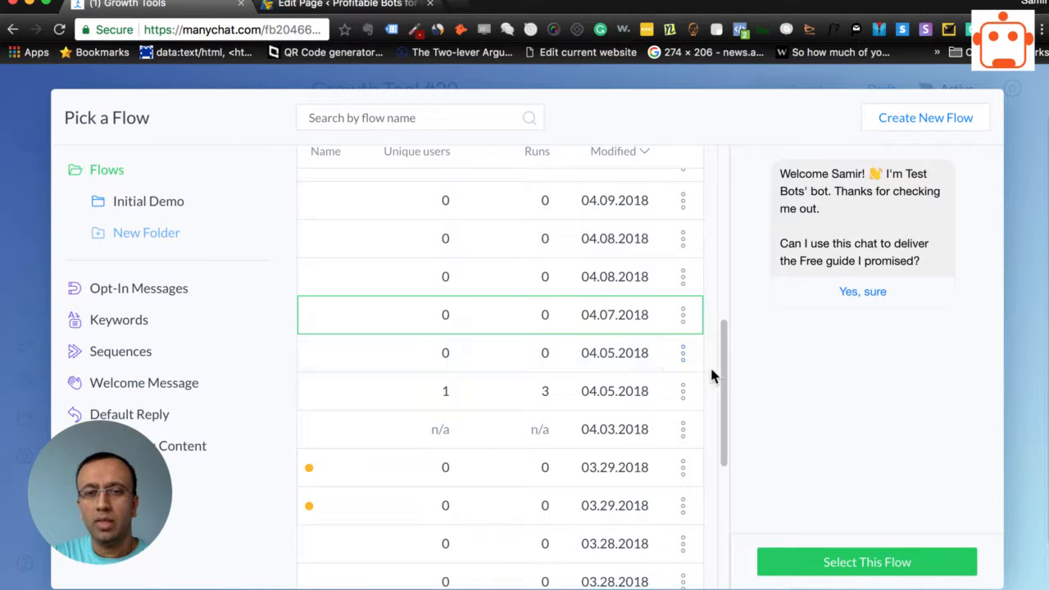
{"action": "scroll", "coordinate": [719, 356], "scroll_direction": "down", "scroll_amount": 4}
{"action": "scroll", "coordinate": [719, 355], "scroll_direction": "up", "scroll_amount": 10}
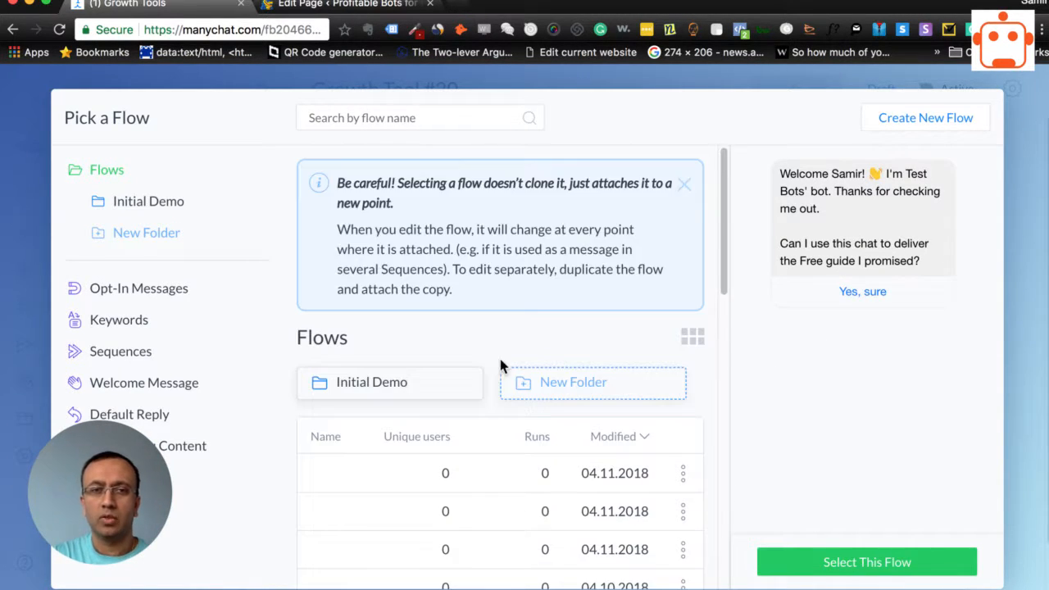
{"action": "scroll", "coordinate": [475, 439], "scroll_direction": "down", "scroll_amount": 4}
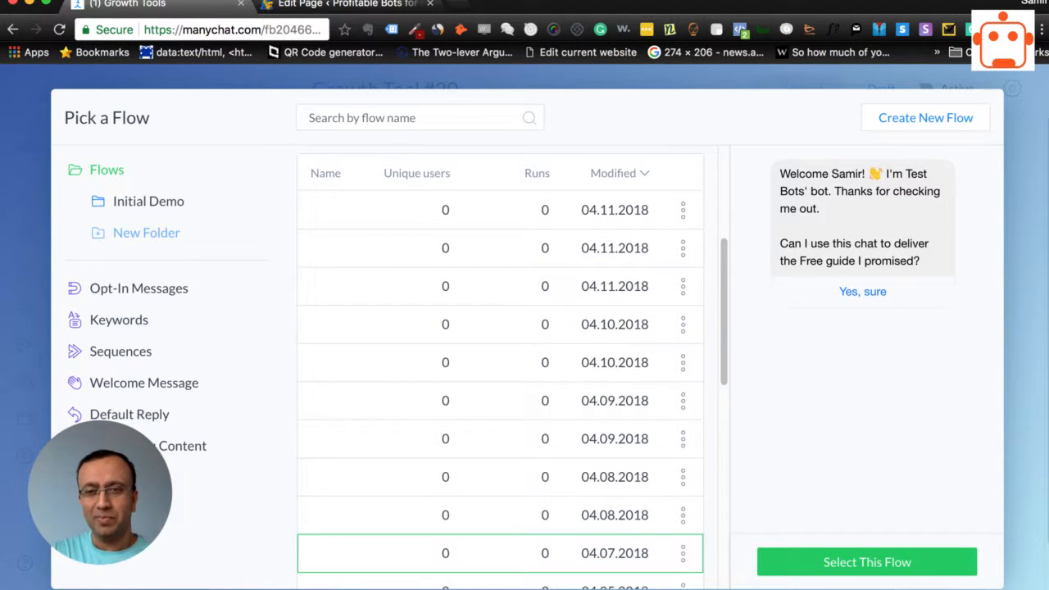
{"action": "left_click", "coordinate": [862, 565]}
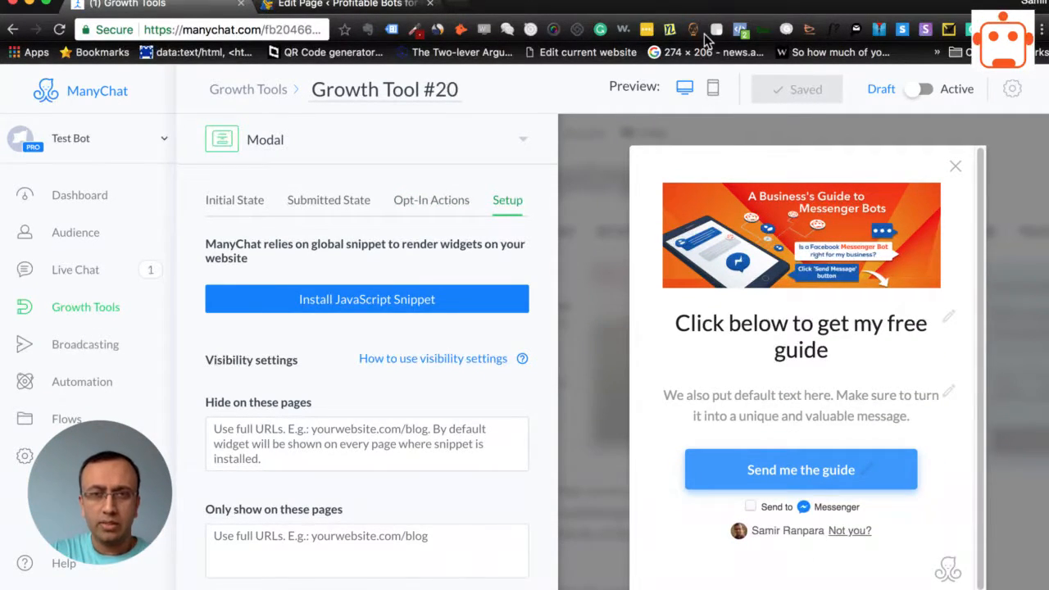
Go through the JavaScript snippet installation with the existing authorized websites, copy the ManyChat snippet code to the clipboard and finish the website setup
{"action": "scroll", "coordinate": [237, 434], "scroll_direction": "down", "scroll_amount": 3}
{"action": "scroll", "coordinate": [349, 471], "scroll_direction": "up", "scroll_amount": 3}
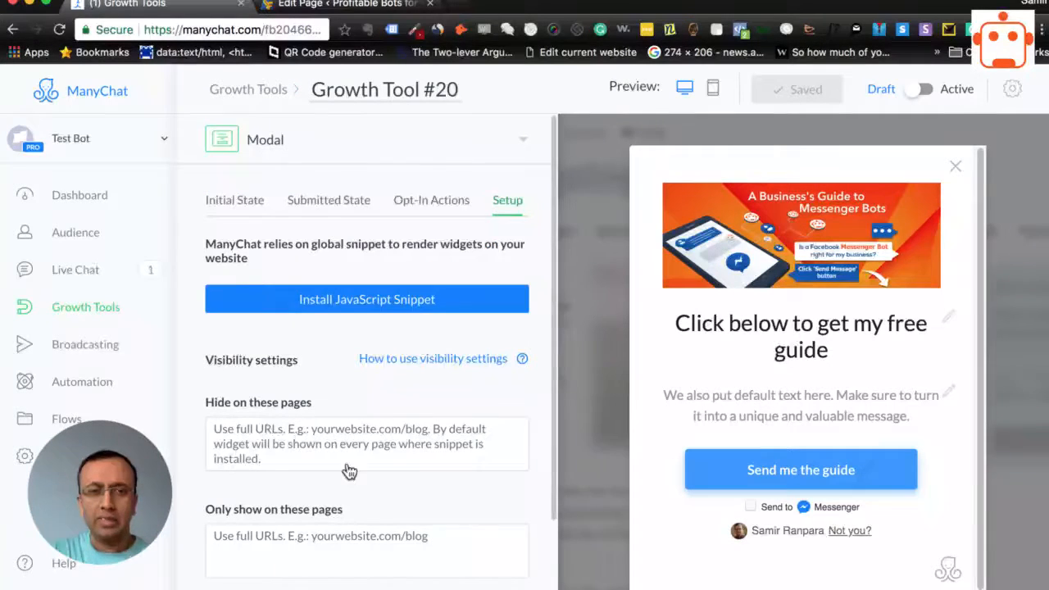
{"action": "left_click", "coordinate": [374, 303]}
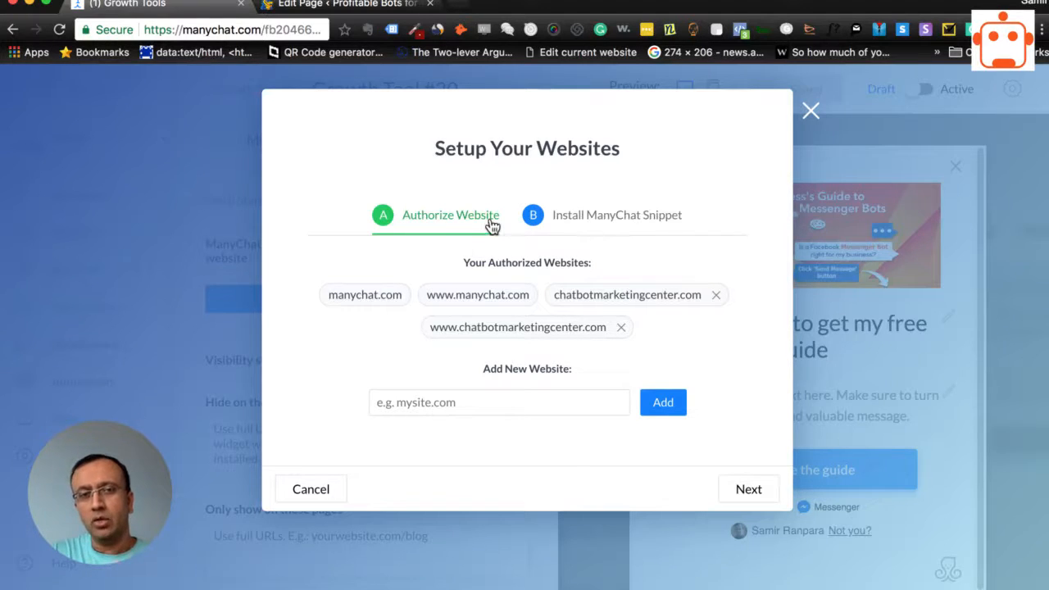
{"action": "left_click", "coordinate": [501, 397]}
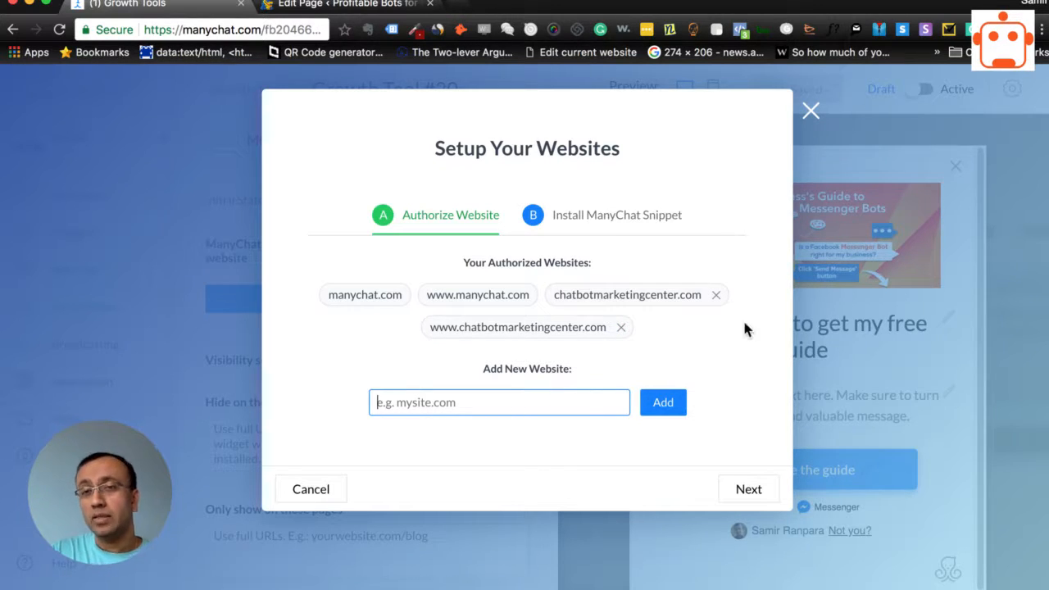
{"action": "left_click", "coordinate": [751, 495]}
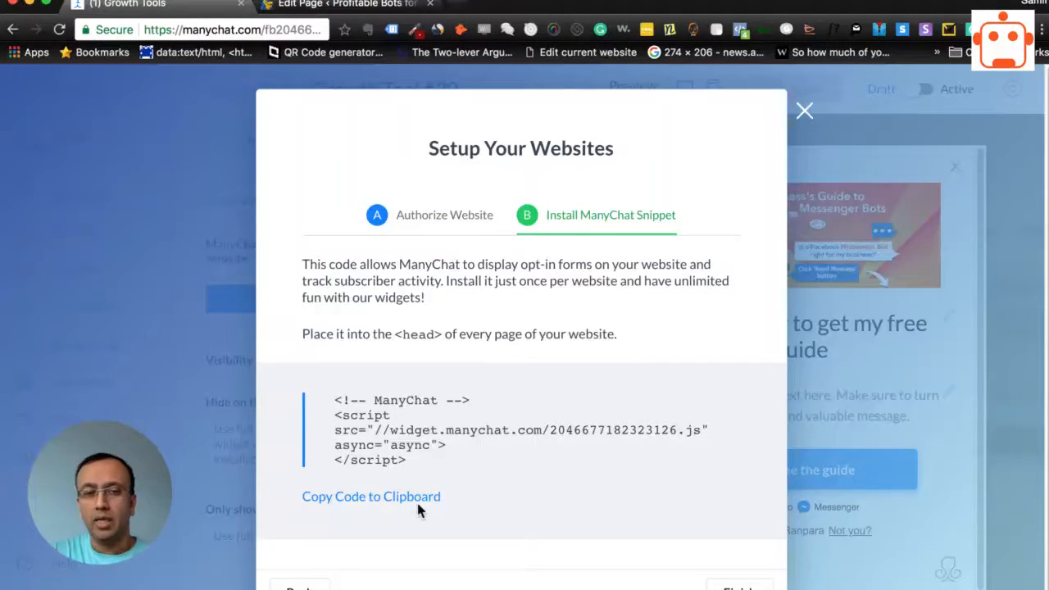
{"action": "left_click", "coordinate": [365, 502]}
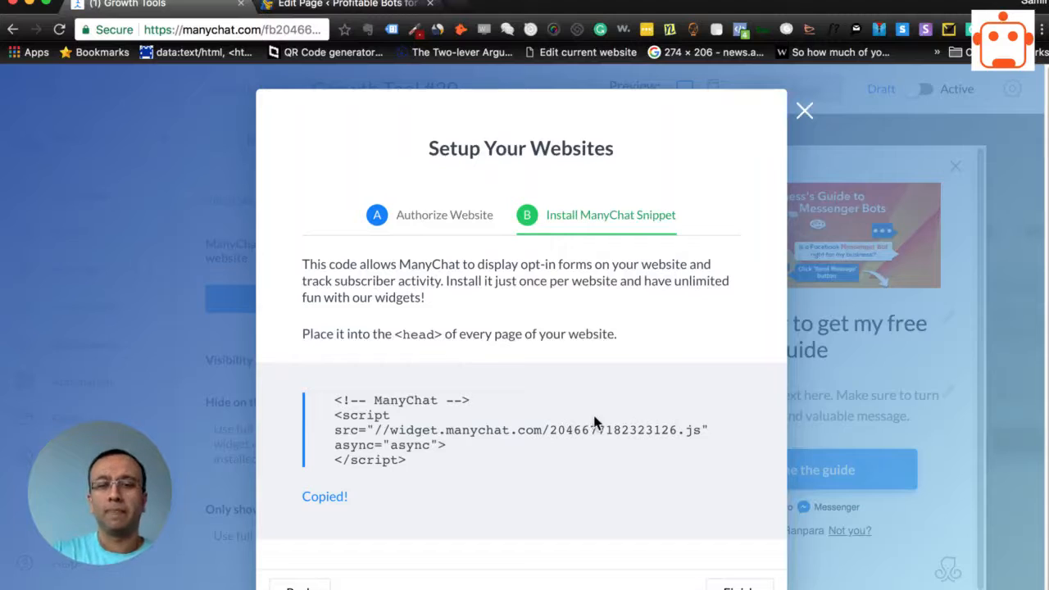
{"action": "left_click", "coordinate": [740, 586]}
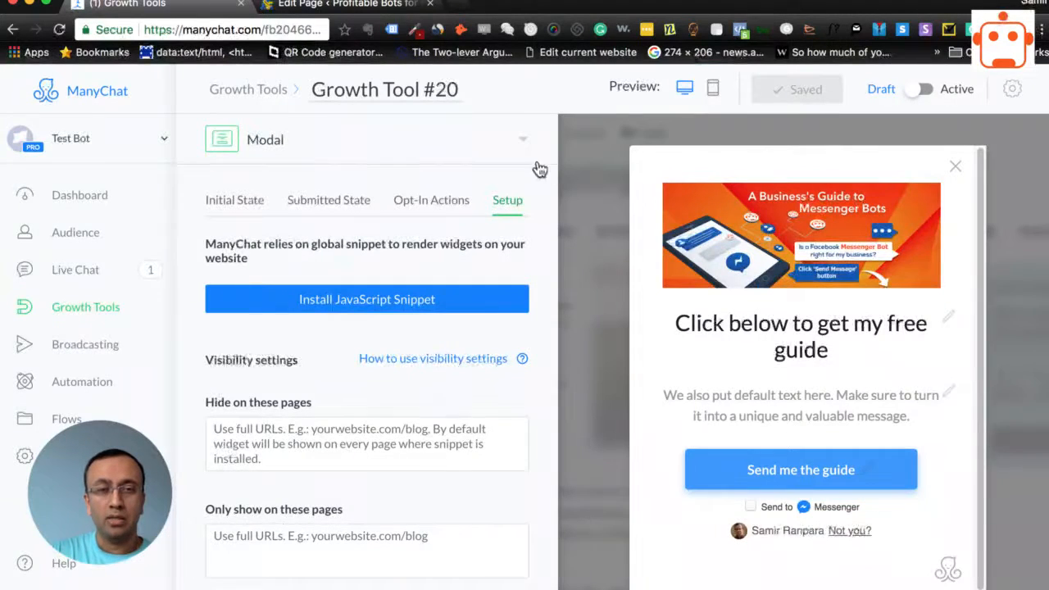
Switch to the WordPress admin and open the Head & Footer Code settings
{"action": "left_click", "coordinate": [328, 7]}
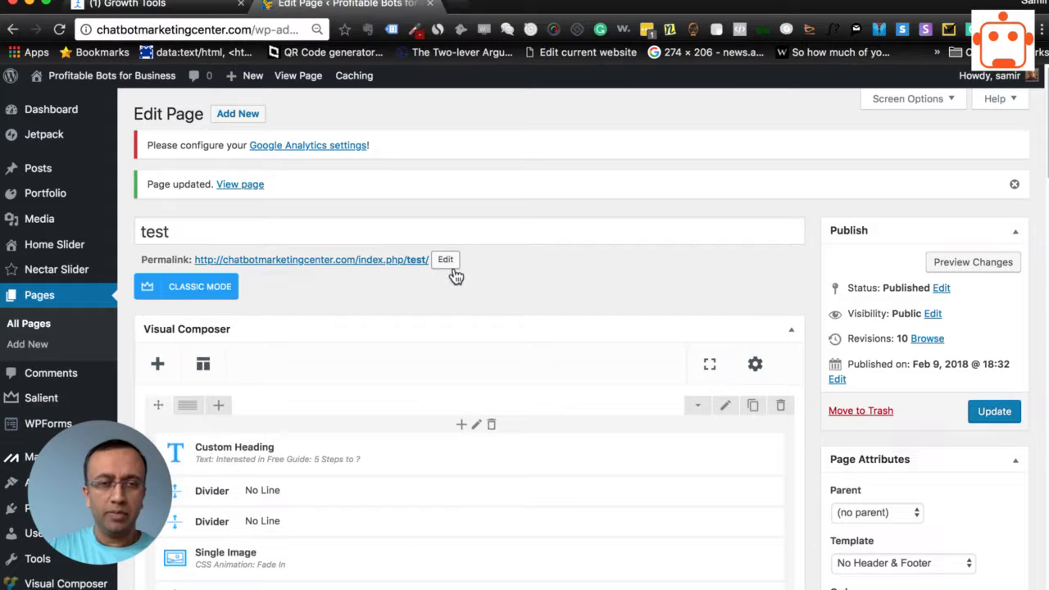
{"action": "scroll", "coordinate": [279, 326], "scroll_direction": "down", "scroll_amount": 1}
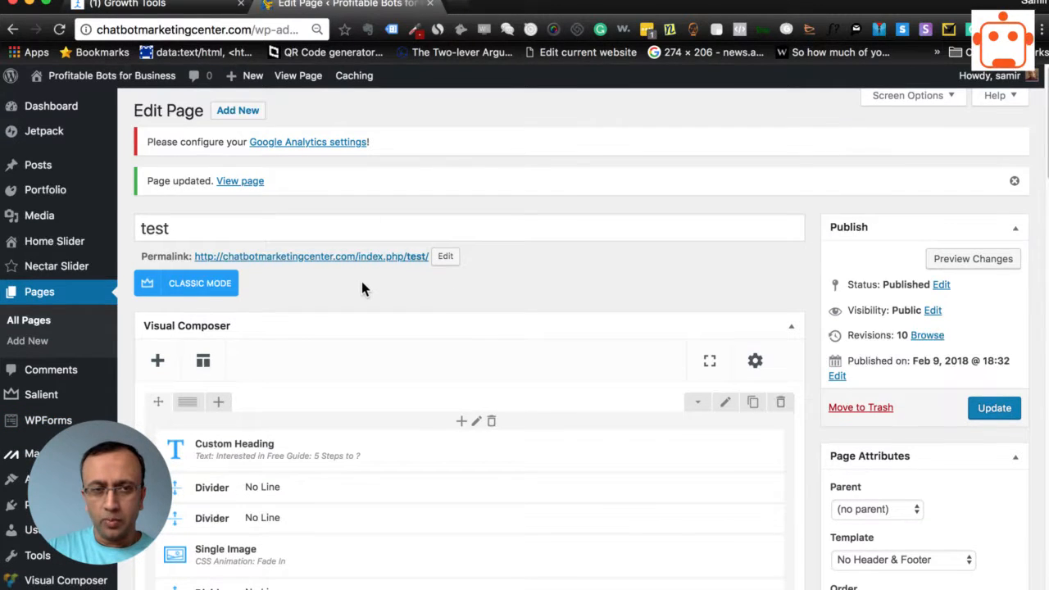
{"action": "scroll", "coordinate": [362, 281], "scroll_direction": "down", "scroll_amount": 10}
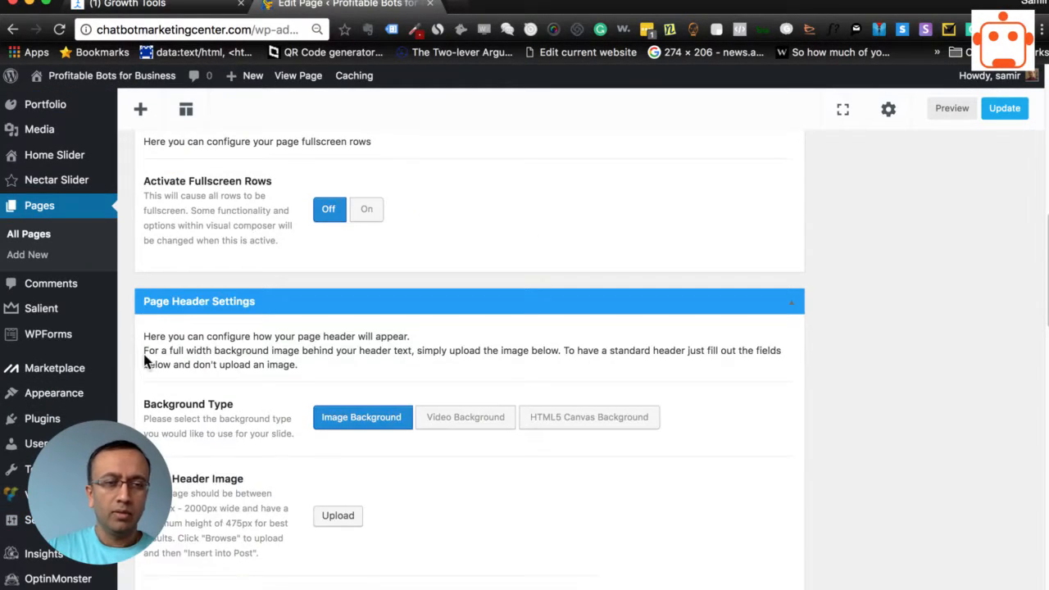
{"action": "scroll", "coordinate": [146, 360], "scroll_direction": "down", "scroll_amount": 5}
{"action": "scroll", "coordinate": [41, 553], "scroll_direction": "down", "scroll_amount": 3}
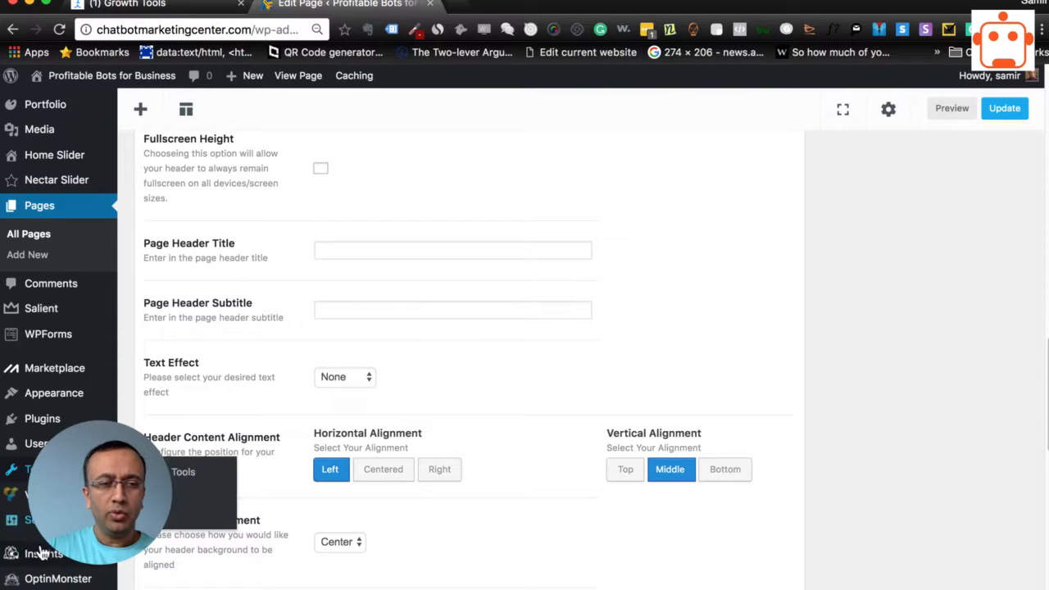
{"action": "mouse_move", "coordinate": [33, 519]}
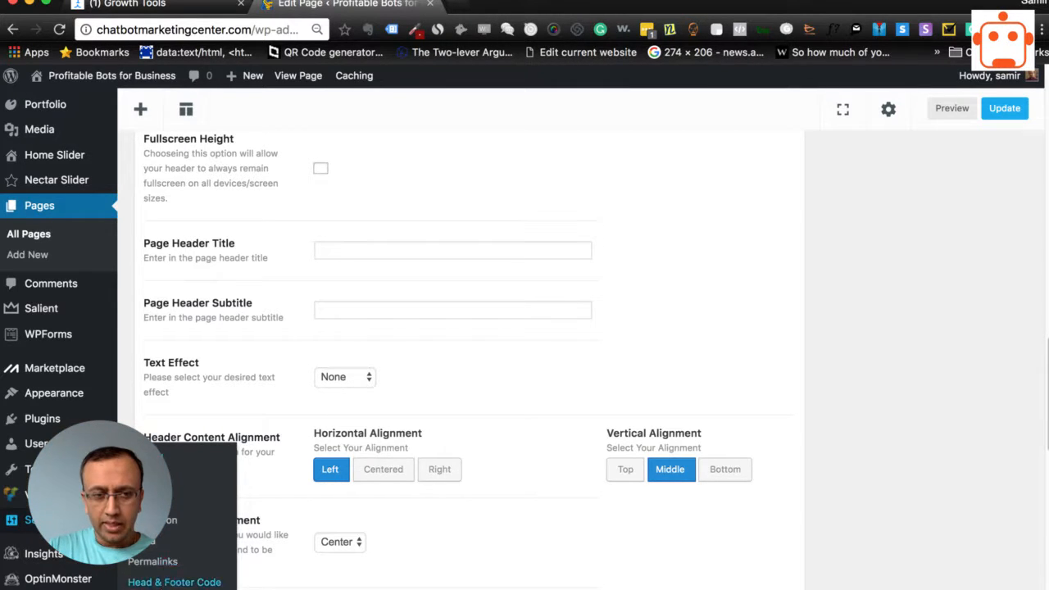
{"action": "left_click", "coordinate": [174, 582]}
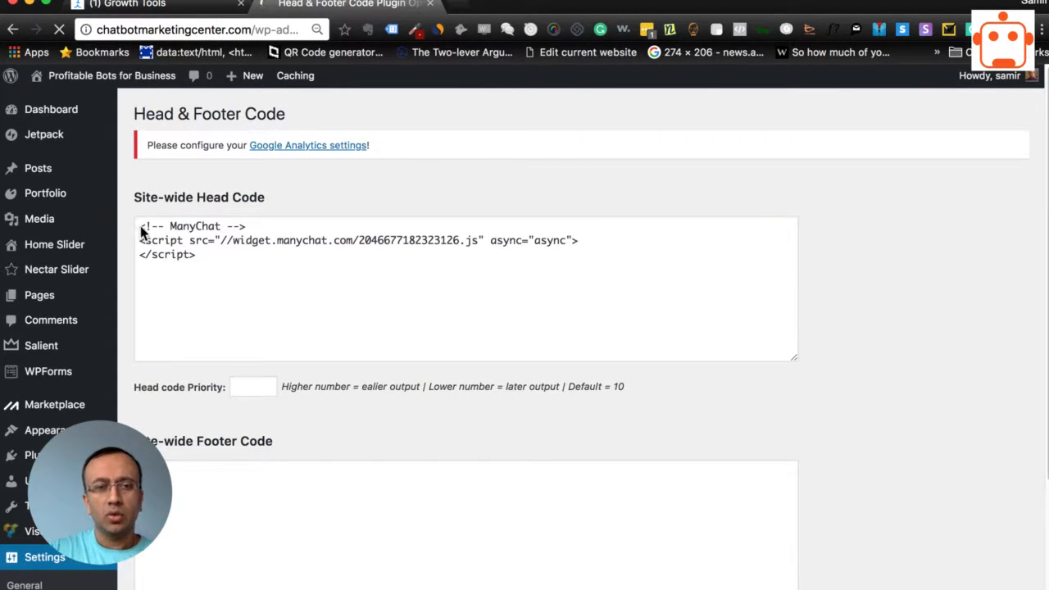
Replace the existing Site-wide Head Code with the ManyChat snippet copied to the clipboard
{"action": "left_click_drag", "start_coordinate": [143, 230], "coordinate": [220, 256]}
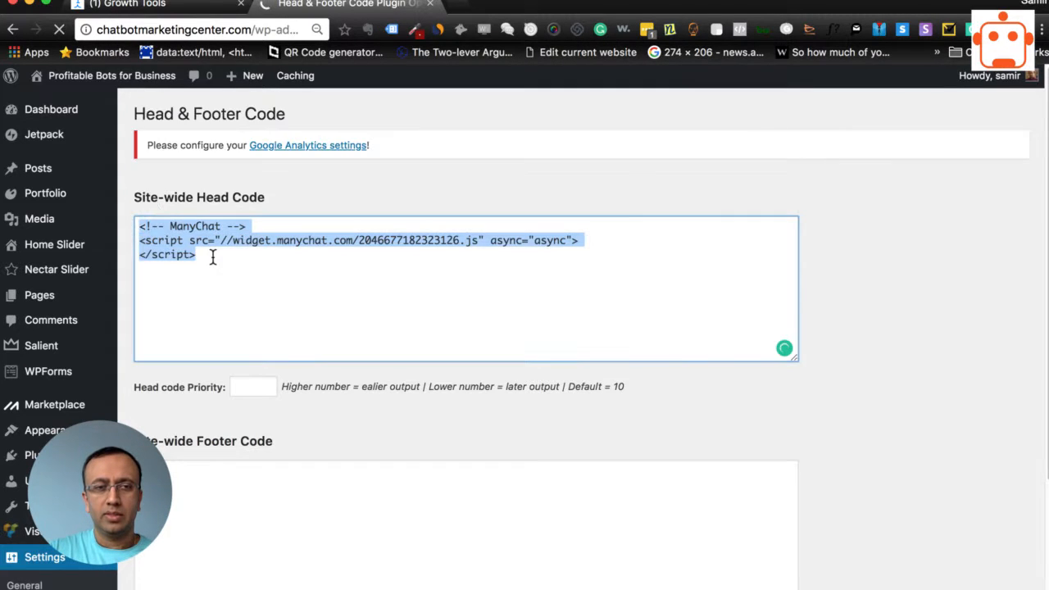
{"action": "key", "text": "BackSpace"}
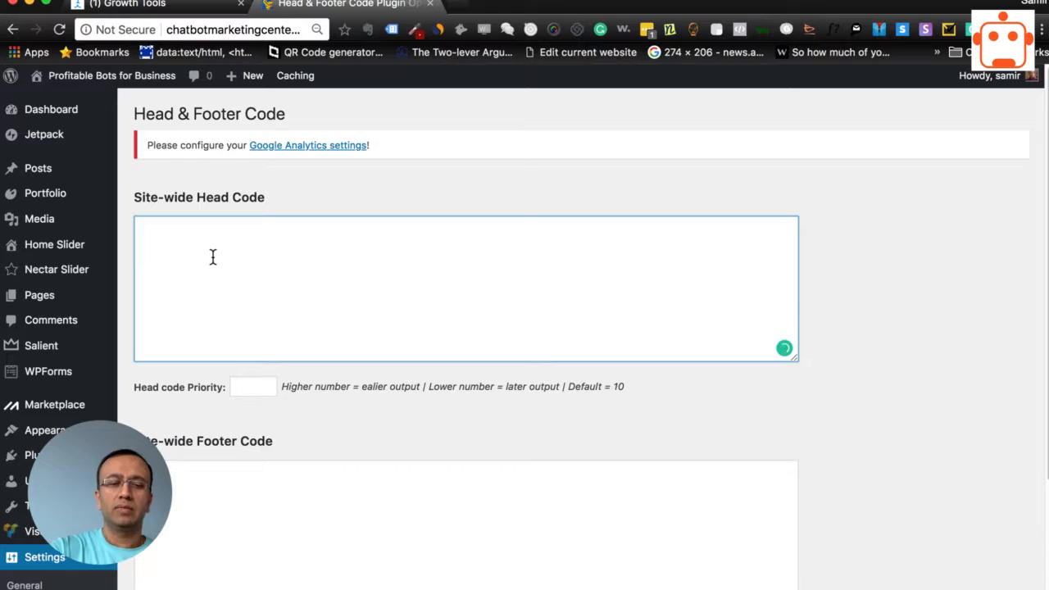
{"action": "key", "text": "super+v"}
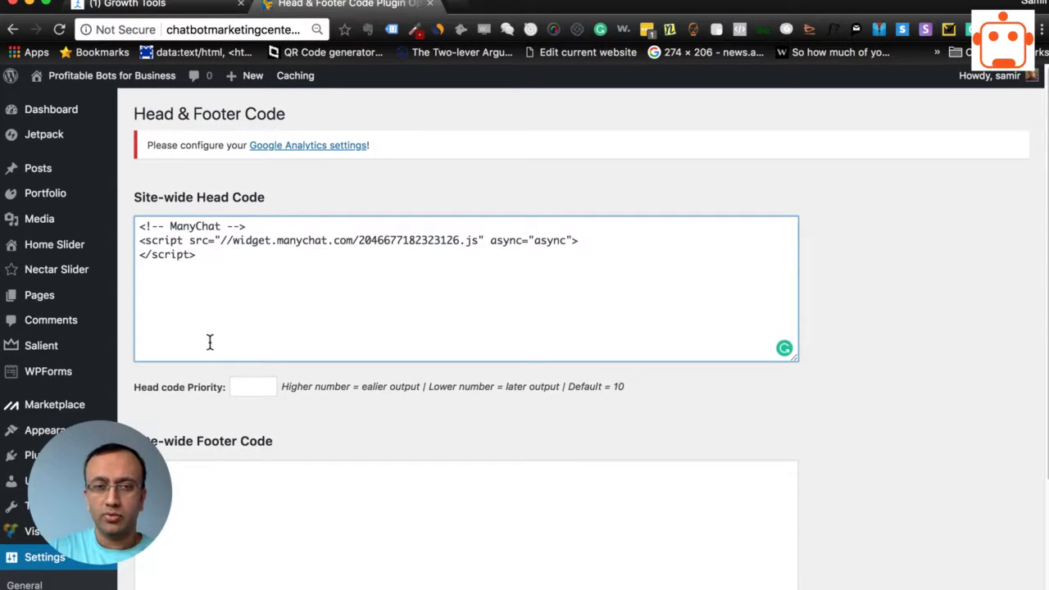
Check the pasted head code against the snippet in ManyChat's website setup and save the Head & Footer Code changes
{"action": "scroll", "coordinate": [853, 434], "scroll_direction": "down", "scroll_amount": 3}
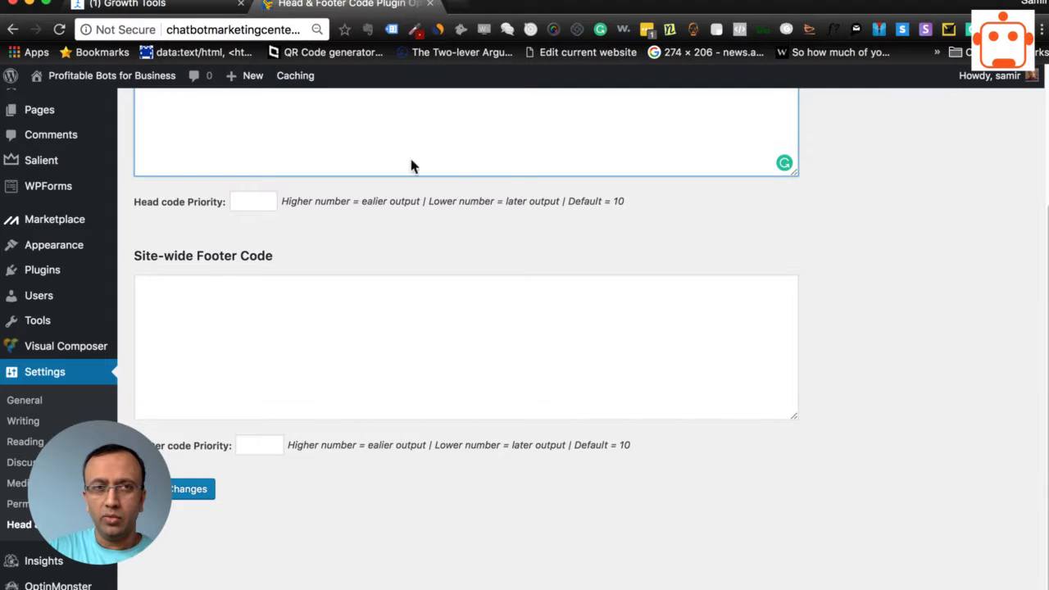
{"action": "scroll", "coordinate": [388, 227], "scroll_direction": "up", "scroll_amount": 4}
{"action": "left_click", "coordinate": [201, 17]}
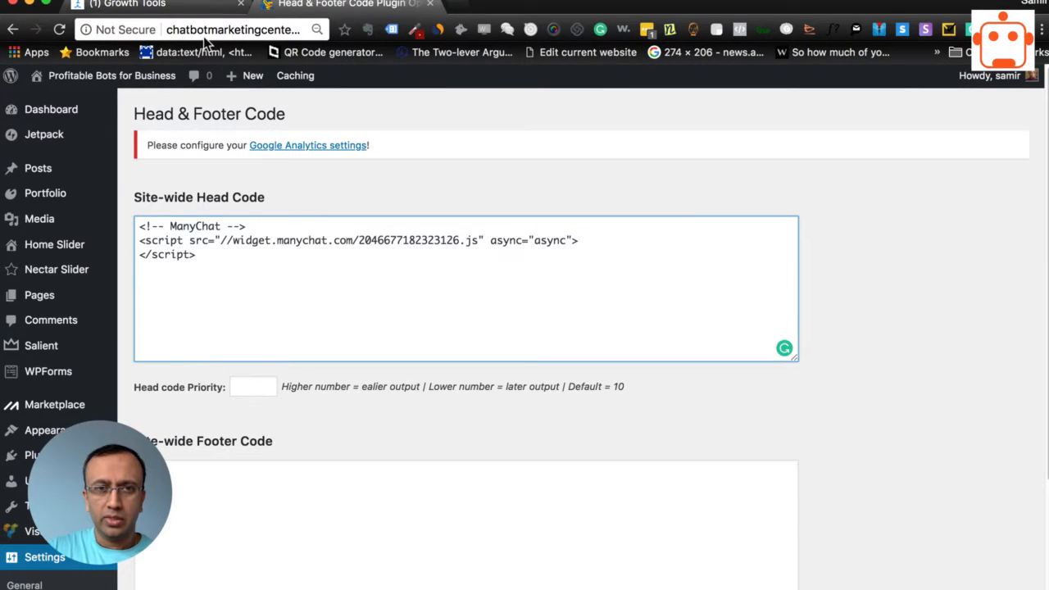
{"action": "left_click", "coordinate": [360, 301]}
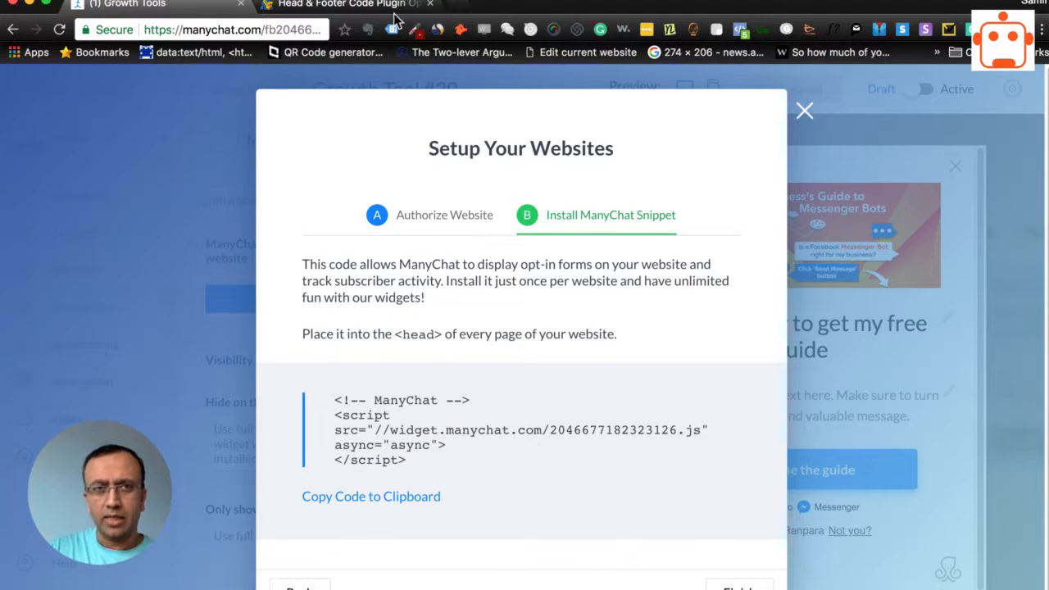
{"action": "left_click", "coordinate": [369, 7]}
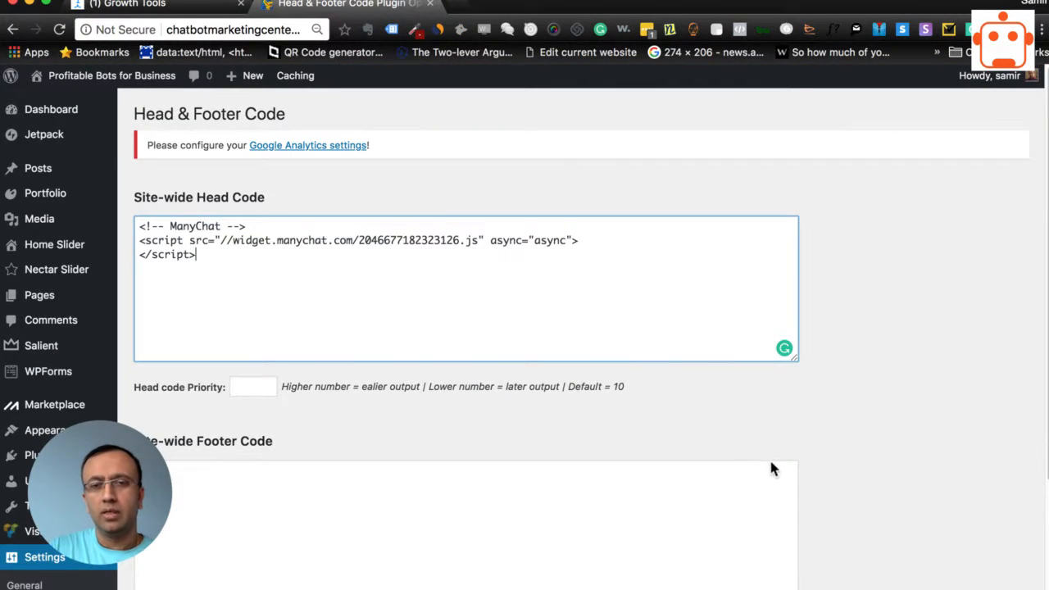
{"action": "scroll", "coordinate": [771, 467], "scroll_direction": "down", "scroll_amount": 3}
{"action": "left_click", "coordinate": [177, 482]}
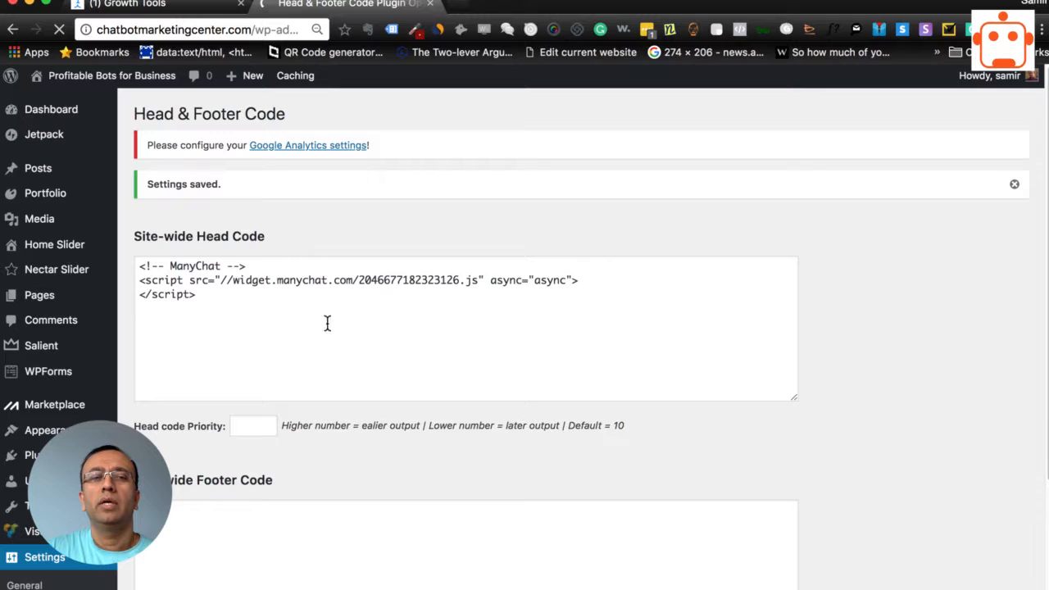
Return to ManyChat, finish the website setup and look over the growth tool's visibility settings
{"action": "left_click", "coordinate": [174, 5]}
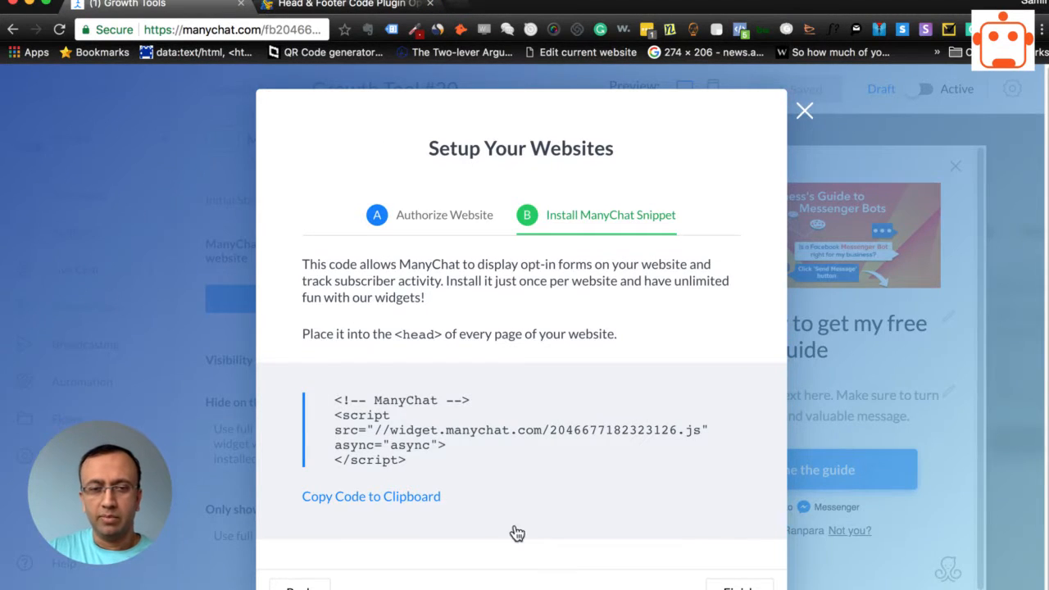
{"action": "left_click", "coordinate": [738, 587]}
{"action": "scroll", "coordinate": [197, 455], "scroll_direction": "down", "scroll_amount": 1}
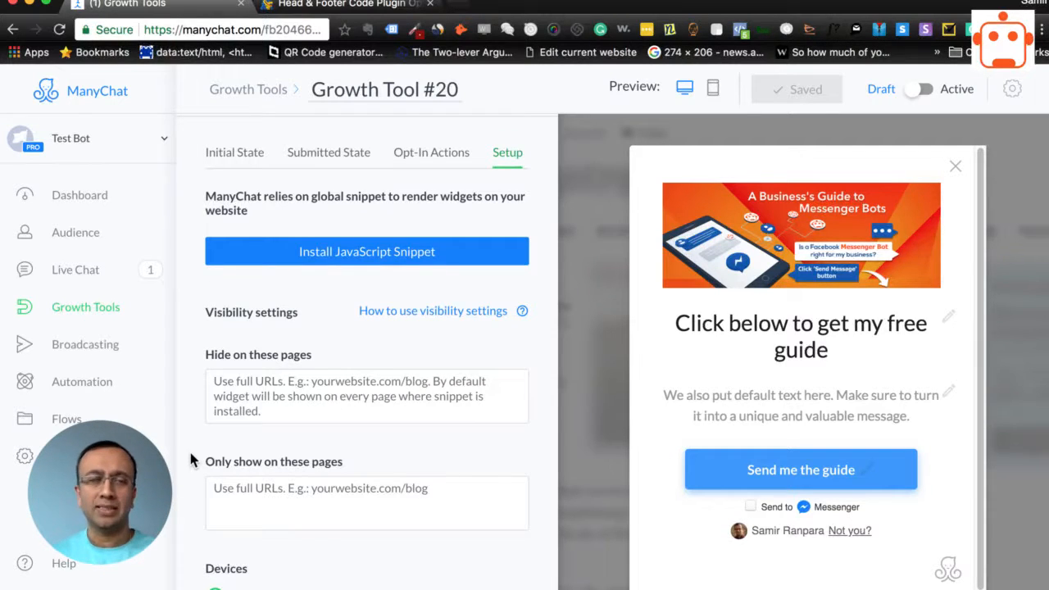
Open the WordPress site's home page in a new browser tab from the admin and view it
{"action": "left_click", "coordinate": [328, 6]}
{"action": "scroll", "coordinate": [713, 410], "scroll_direction": "down", "scroll_amount": 5}
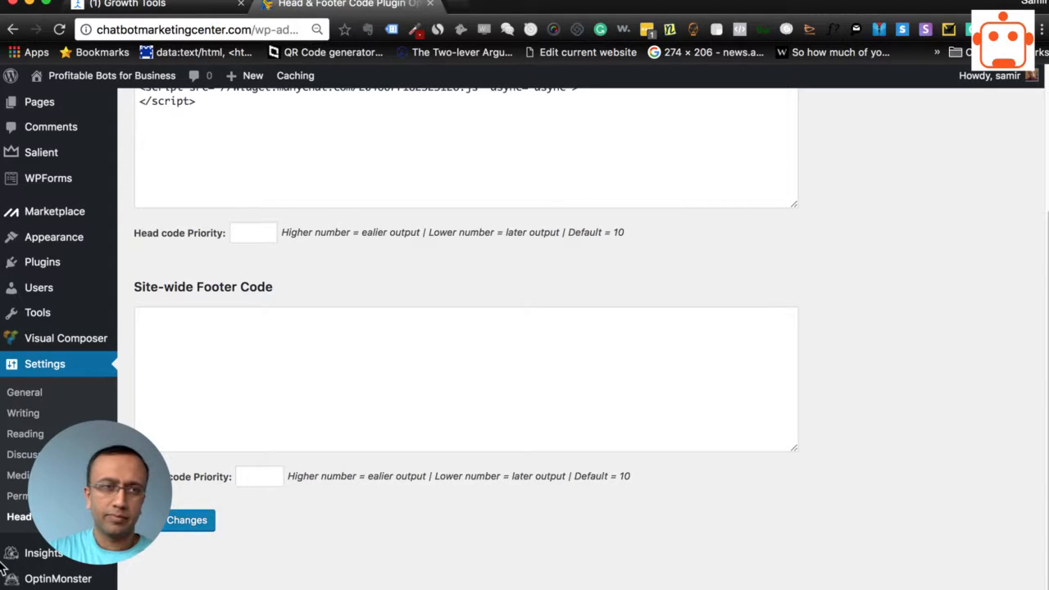
{"action": "mouse_move", "coordinate": [164, 76]}
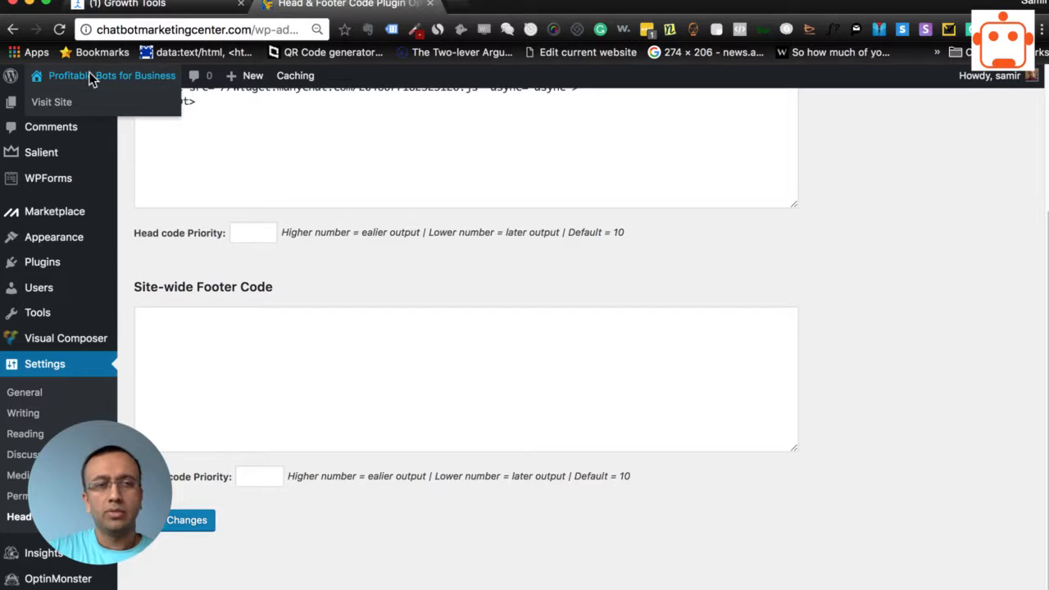
{"action": "right_click", "coordinate": [52, 101]}
{"action": "left_click", "coordinate": [69, 112]}
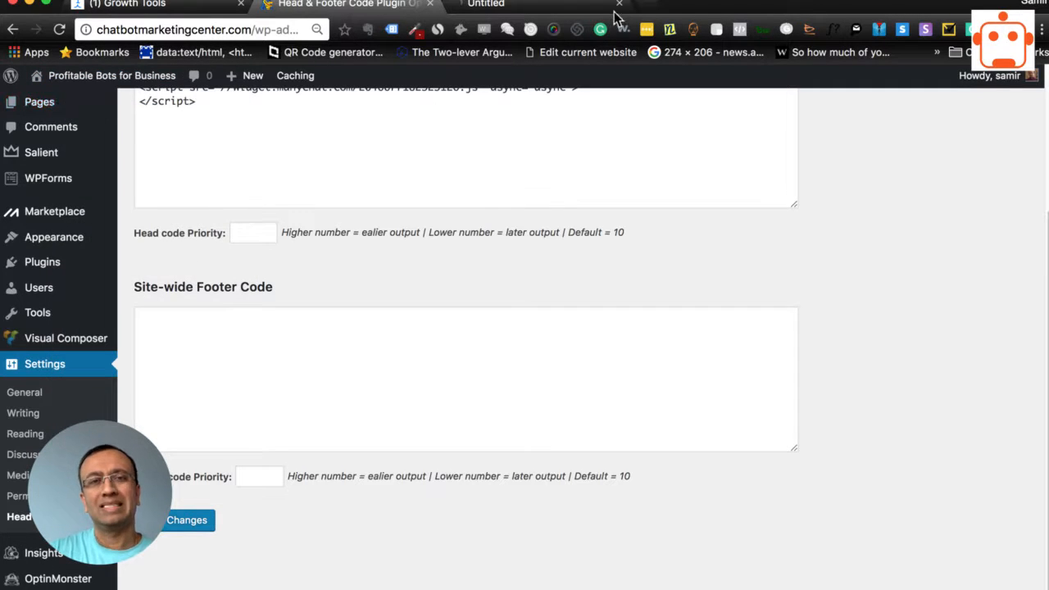
{"action": "left_click", "coordinate": [525, 7]}
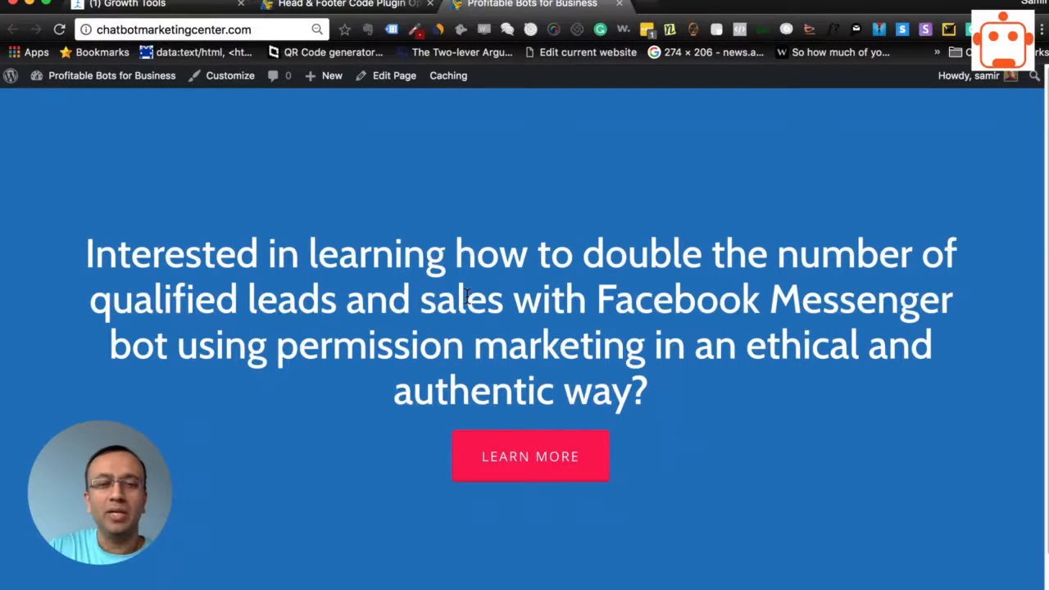
Return to Growth Tool #20 in ManyChat, switch it from Draft to Active and check the modal on the site's home page
{"action": "left_click", "coordinate": [319, 9]}
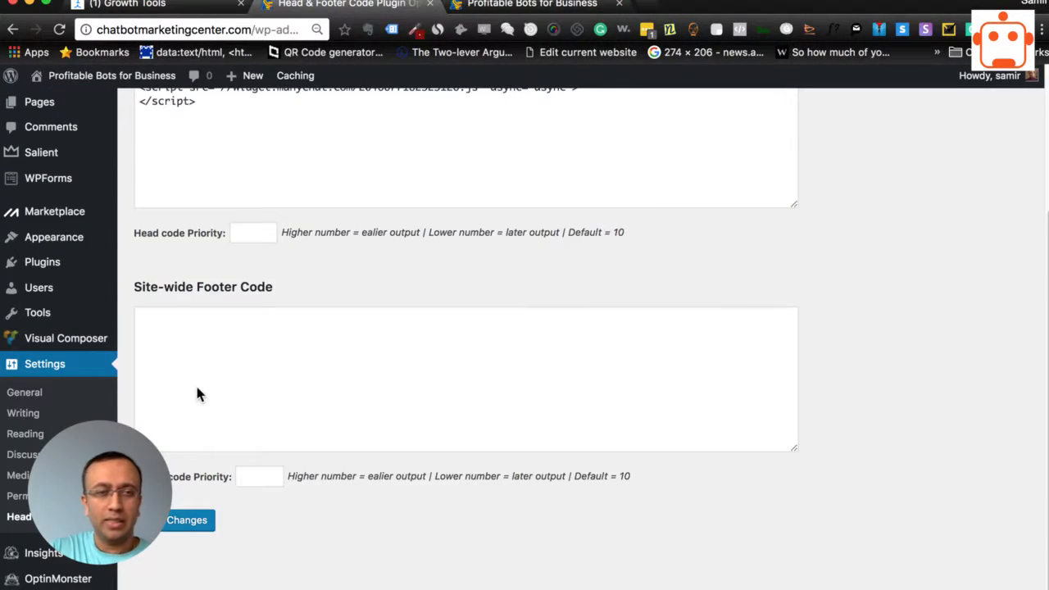
{"action": "left_click", "coordinate": [180, 6]}
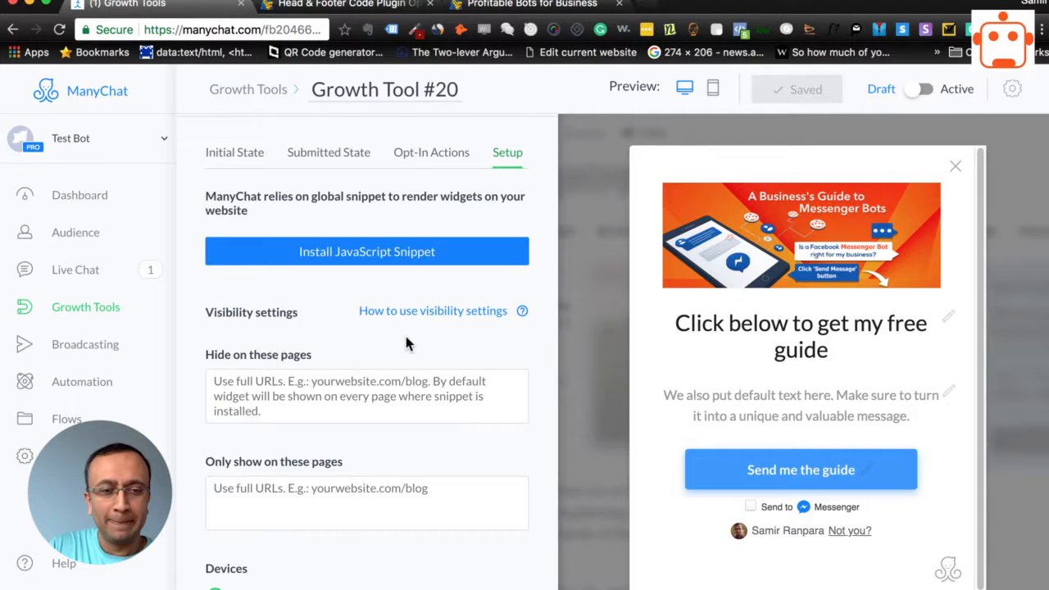
{"action": "scroll", "coordinate": [399, 347], "scroll_direction": "down", "scroll_amount": 2}
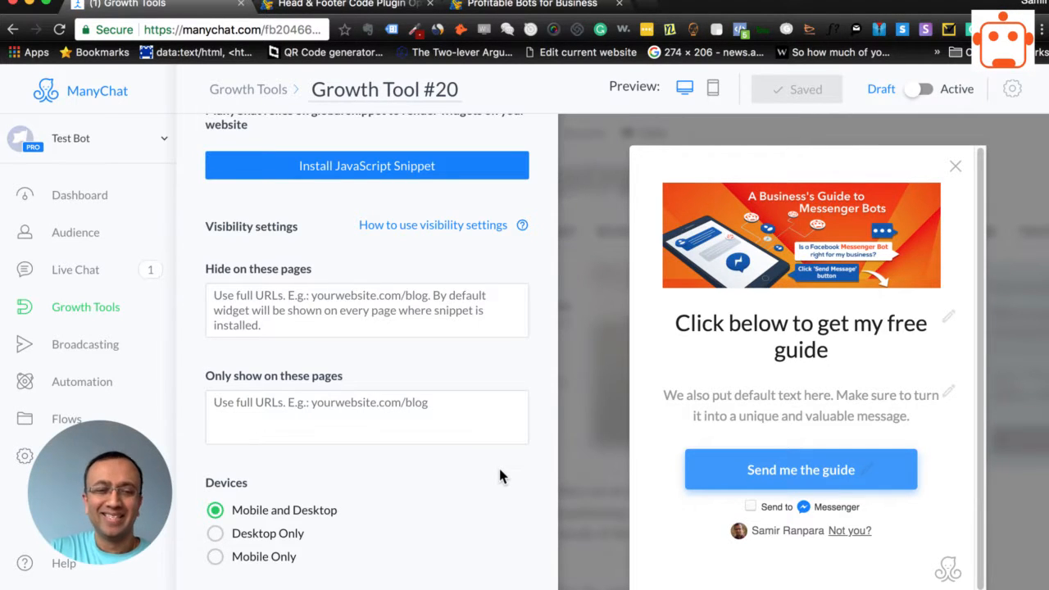
{"action": "scroll", "coordinate": [527, 377], "scroll_direction": "up", "scroll_amount": 3}
{"action": "scroll", "coordinate": [534, 369], "scroll_direction": "down", "scroll_amount": 3}
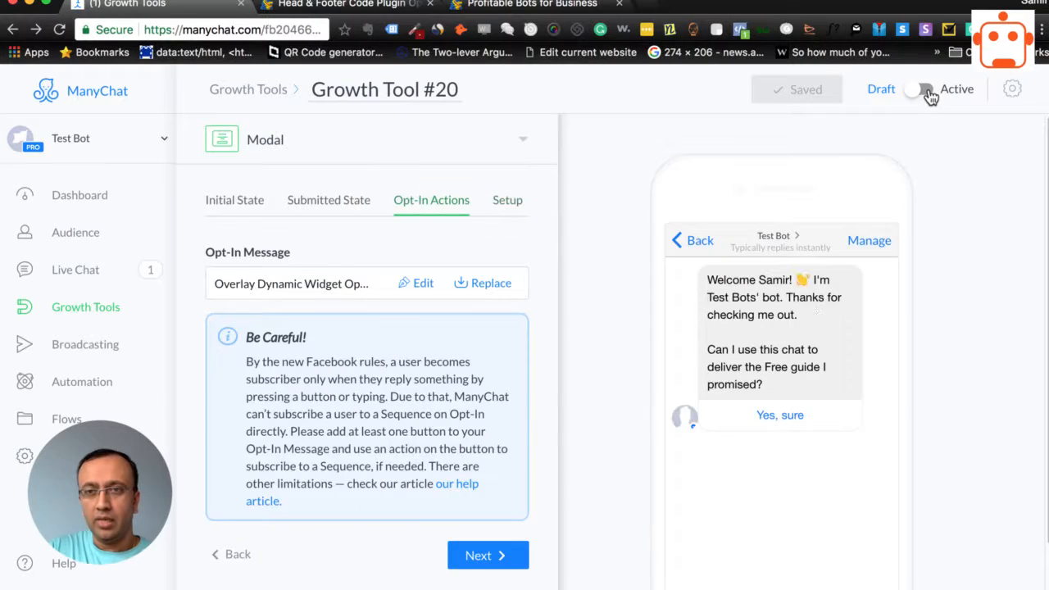
{"action": "left_click", "coordinate": [926, 90]}
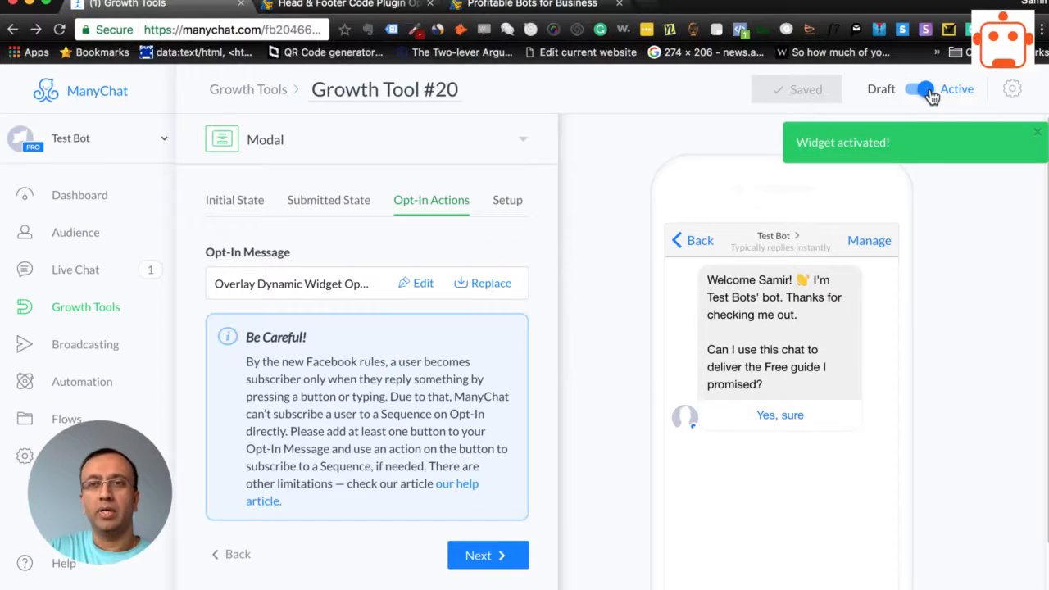
{"action": "left_click", "coordinate": [532, 4]}
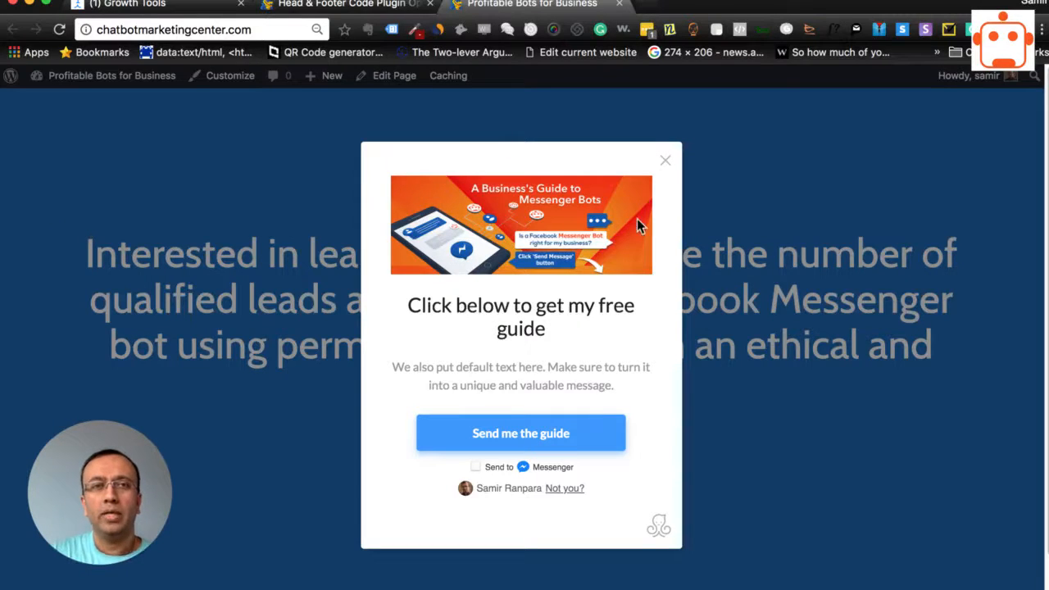
Open the WordPress page "test" from the list of all pages in a new browser tab and view its modal
{"action": "left_click", "coordinate": [377, 5]}
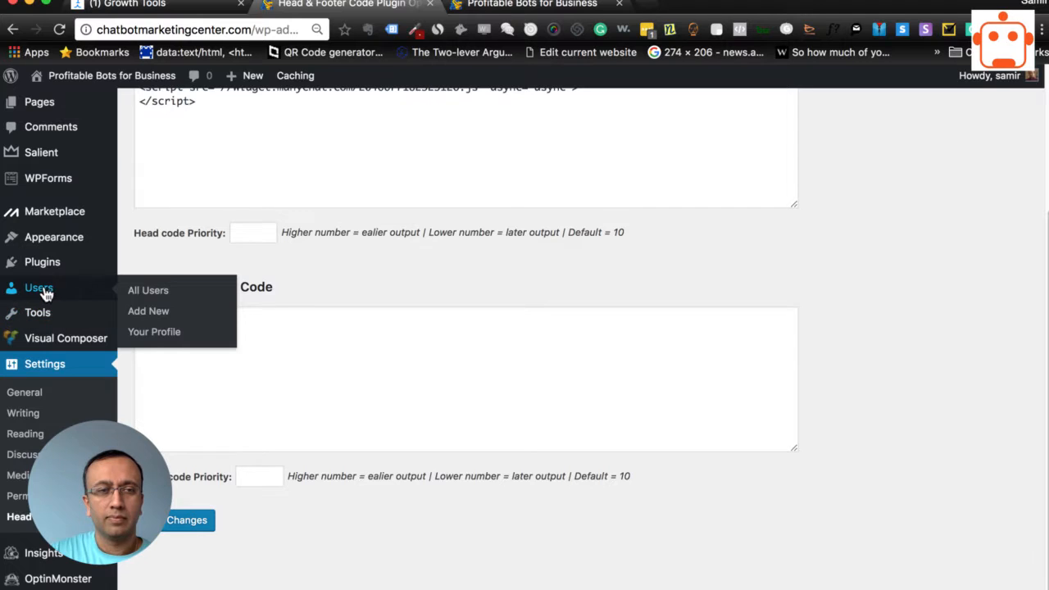
{"action": "scroll", "coordinate": [44, 300], "scroll_direction": "up", "scroll_amount": 5}
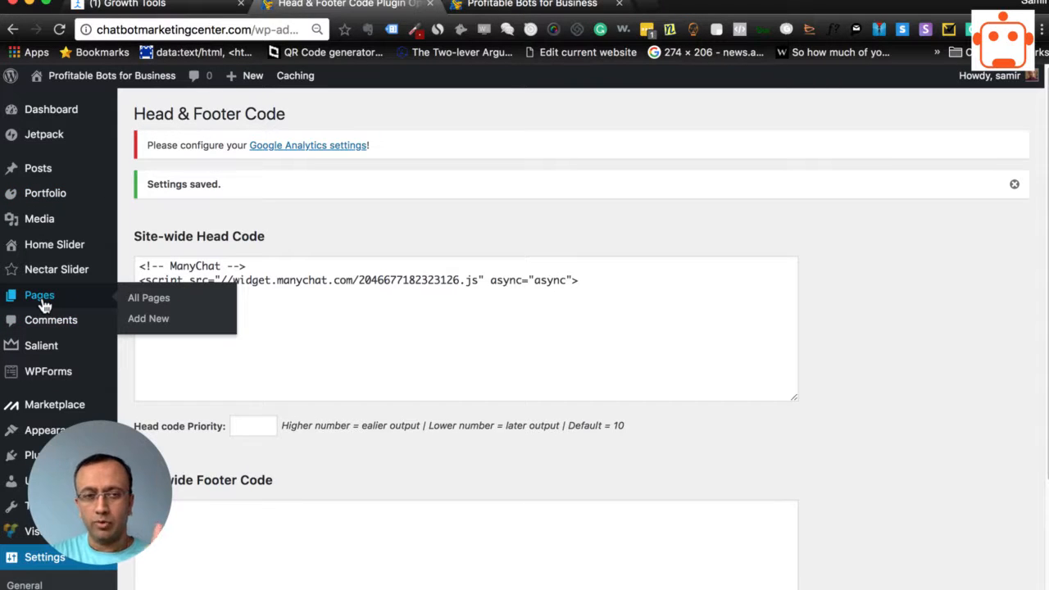
{"action": "left_click", "coordinate": [148, 302]}
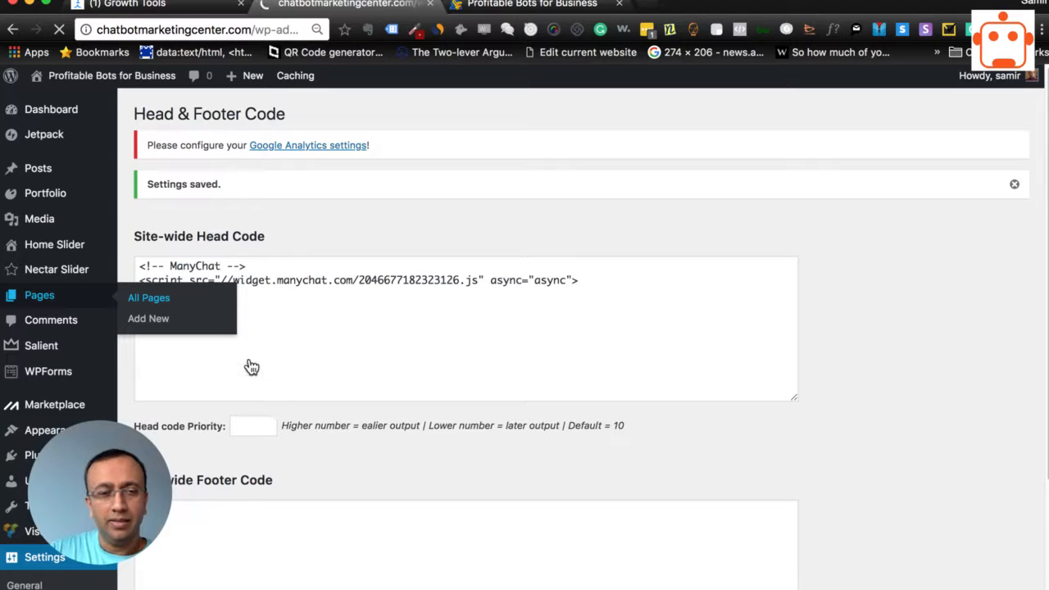
{"action": "scroll", "coordinate": [278, 399], "scroll_direction": "down", "scroll_amount": 4}
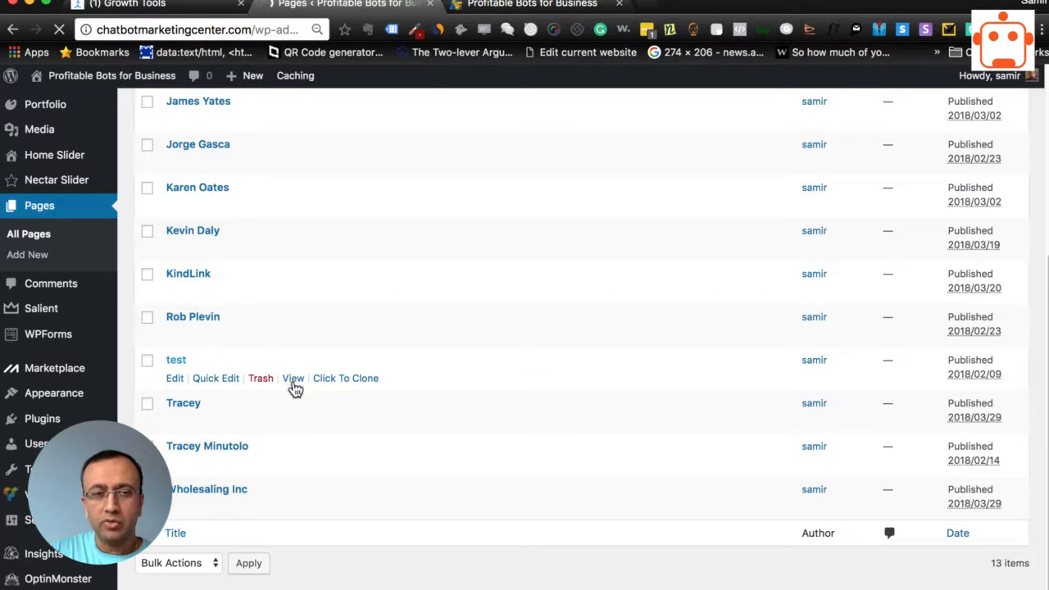
{"action": "right_click", "coordinate": [294, 379]}
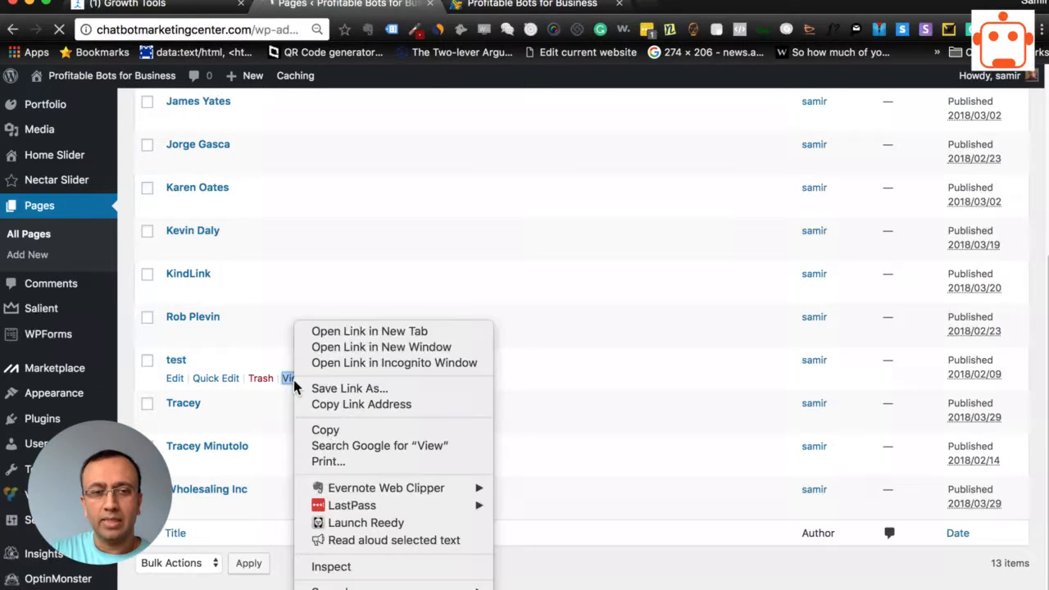
{"action": "left_click", "coordinate": [360, 331]}
{"action": "left_click", "coordinate": [514, 6]}
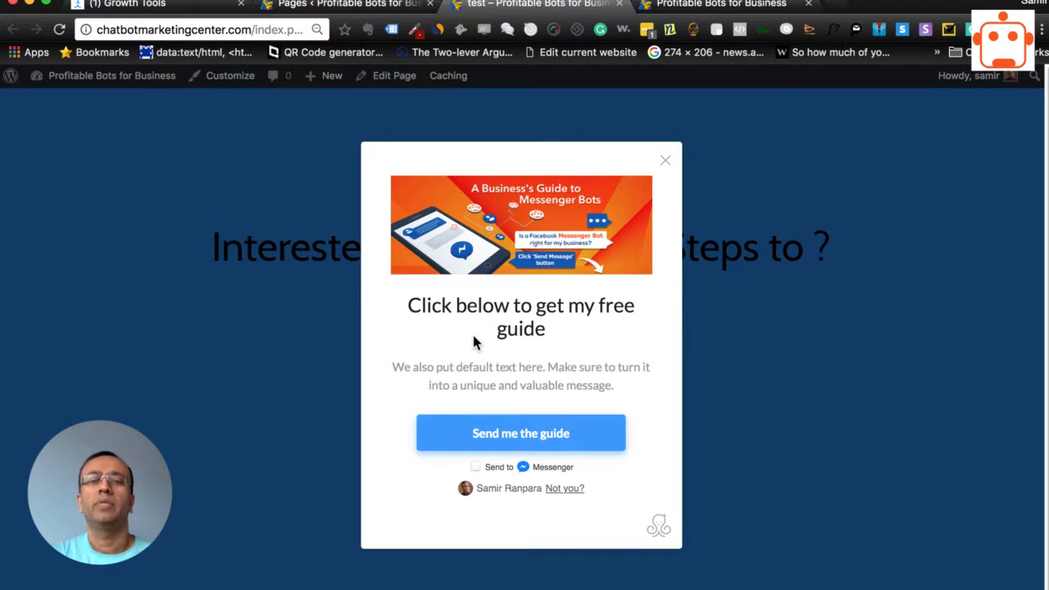
Close the modal on the test page, reload the page to check whether it reappears, and close it again
{"action": "left_click", "coordinate": [666, 161]}
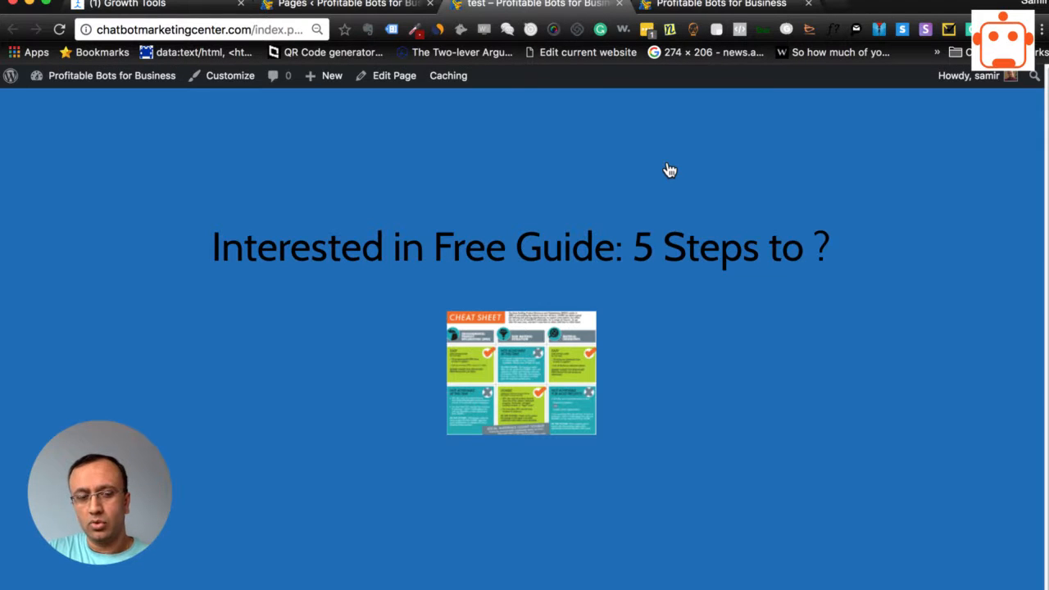
{"action": "key", "text": "super+r"}
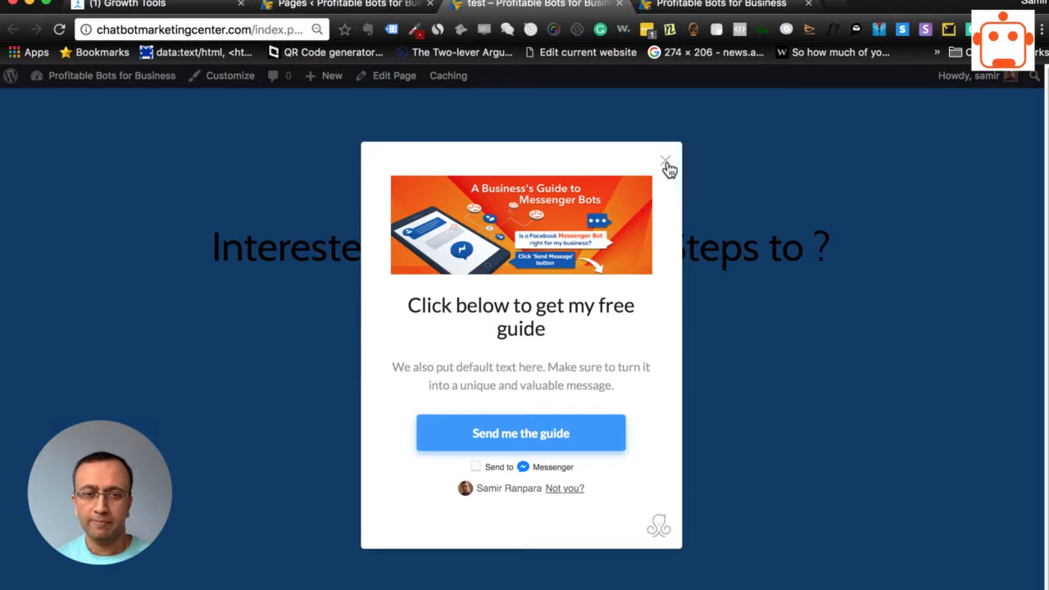
{"action": "left_click", "coordinate": [667, 164]}
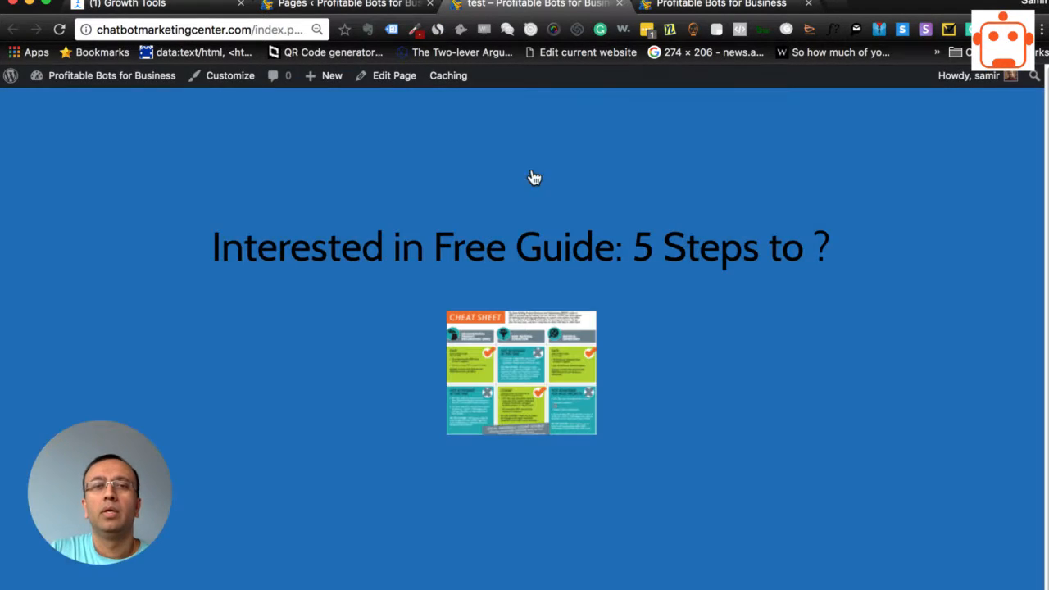
{"action": "left_click", "coordinate": [340, 5]}
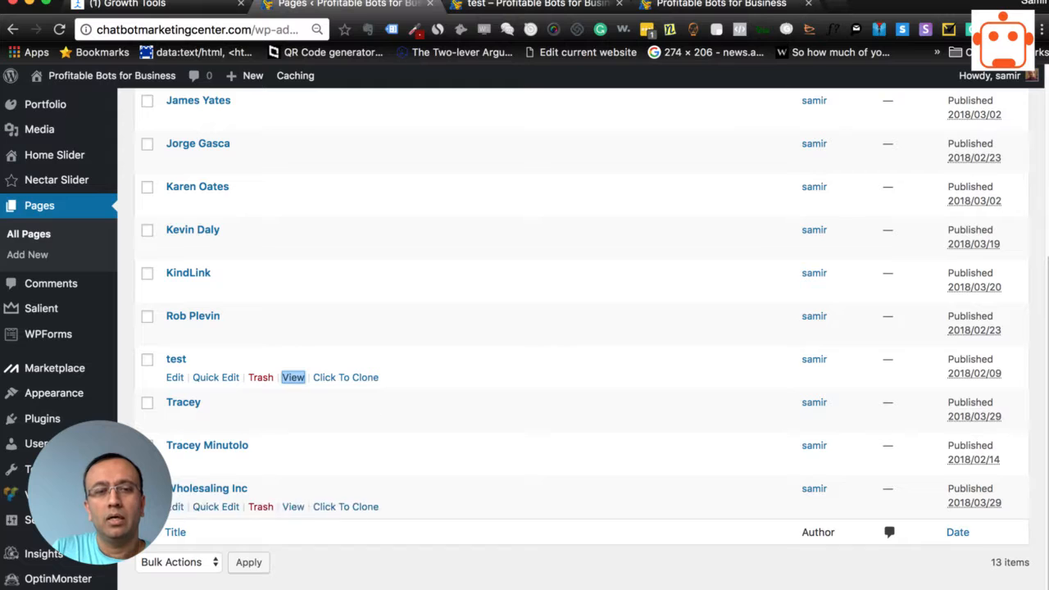
{"action": "scroll", "coordinate": [543, 457], "scroll_direction": "up", "scroll_amount": 3}
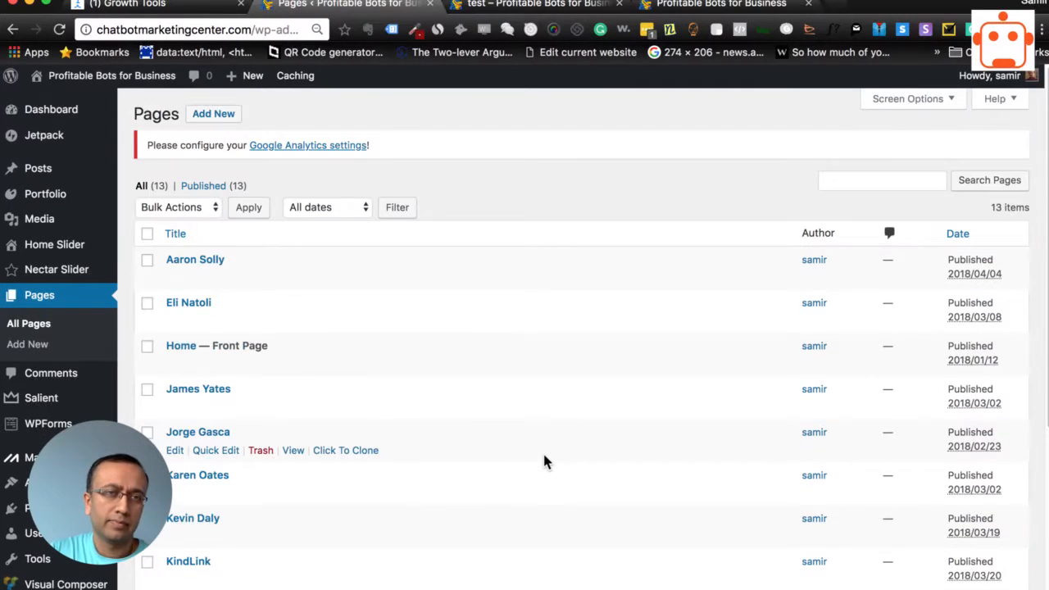
{"action": "scroll", "coordinate": [544, 457], "scroll_direction": "down", "scroll_amount": 3}
Return to Growth Tool #20 in ManyChat, go to its setup stage and switch the widget from Active to Draft
{"action": "left_click", "coordinate": [131, 5]}
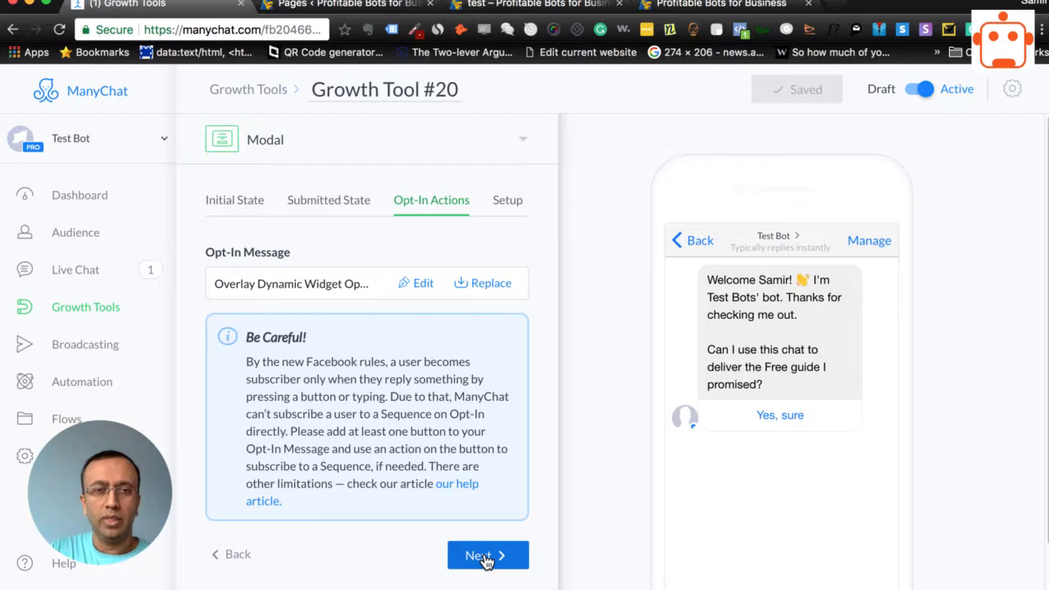
{"action": "left_click", "coordinate": [486, 557]}
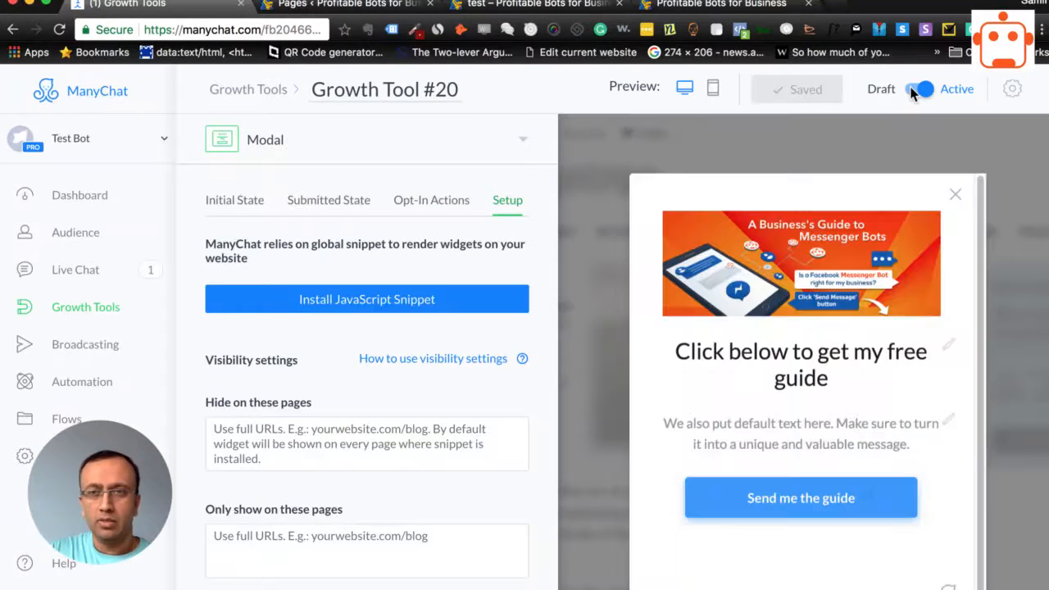
{"action": "left_click", "coordinate": [920, 92]}
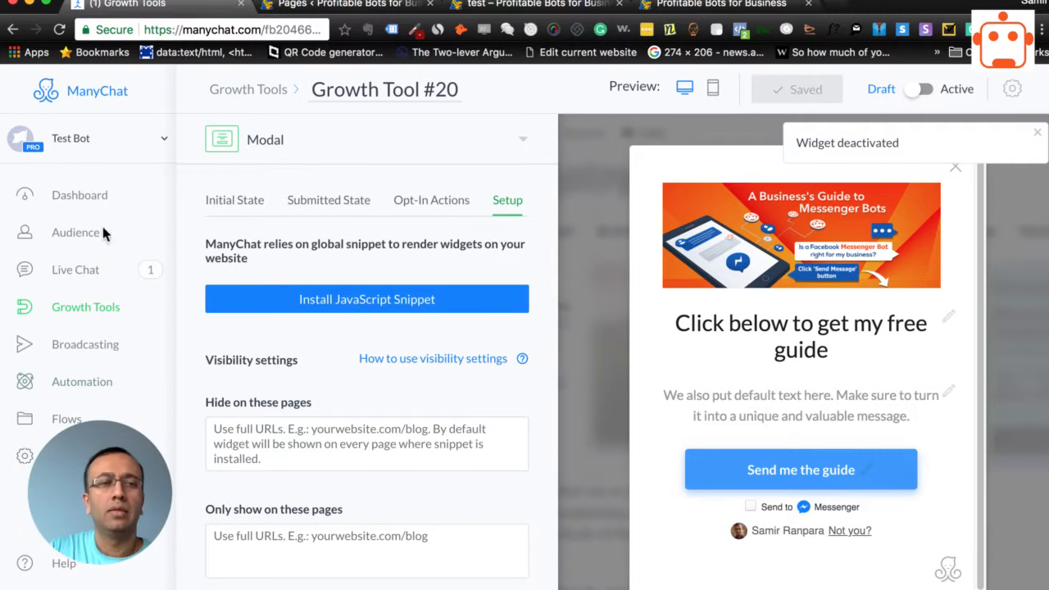
Create a new growth tool of the Page Takeover type from the Growth Tools overview
{"action": "left_click", "coordinate": [94, 313]}
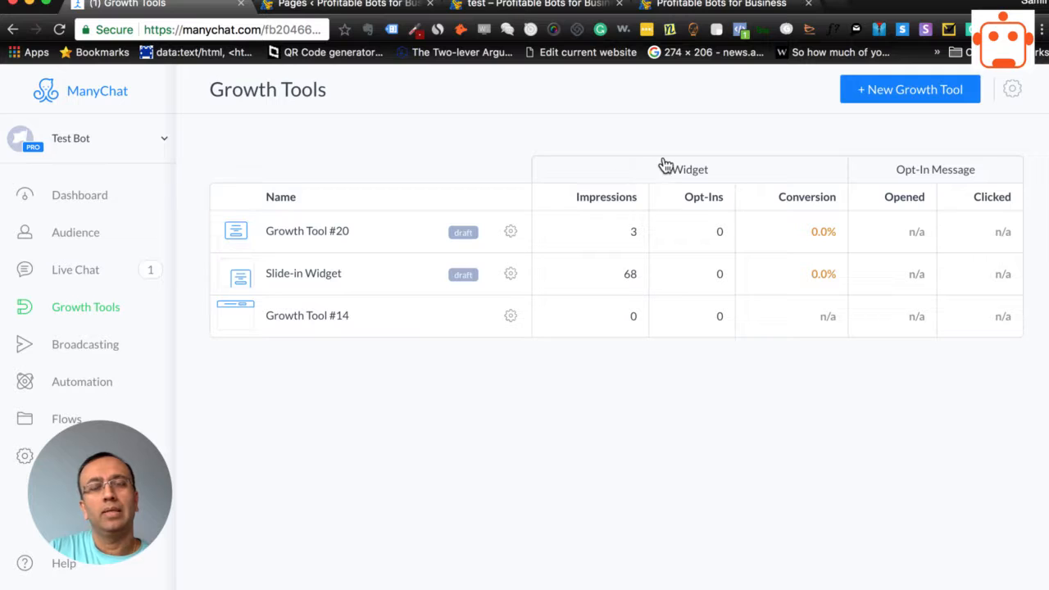
{"action": "left_click", "coordinate": [890, 94]}
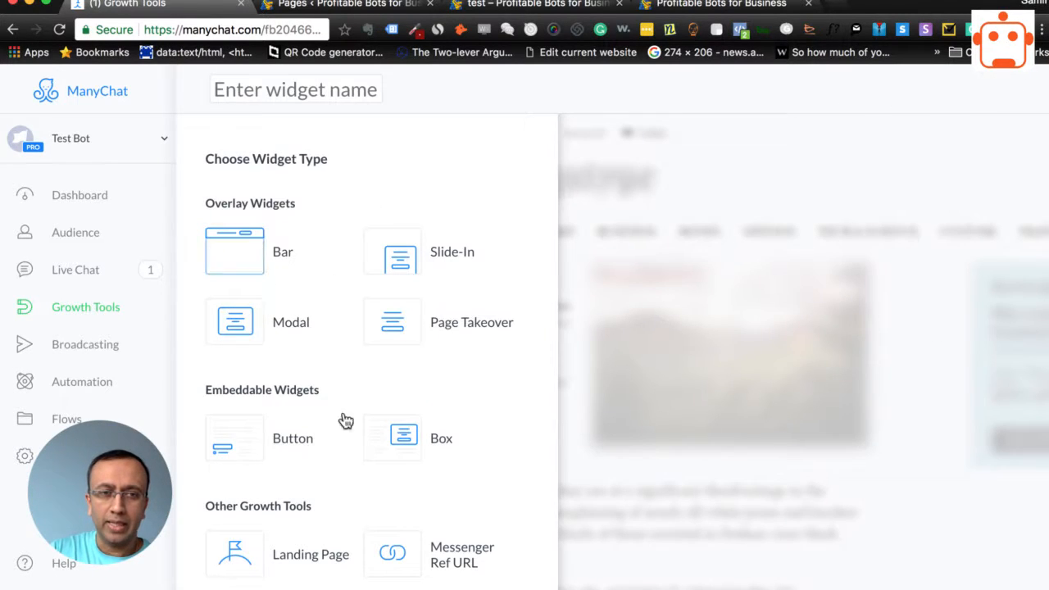
{"action": "left_click", "coordinate": [391, 337]}
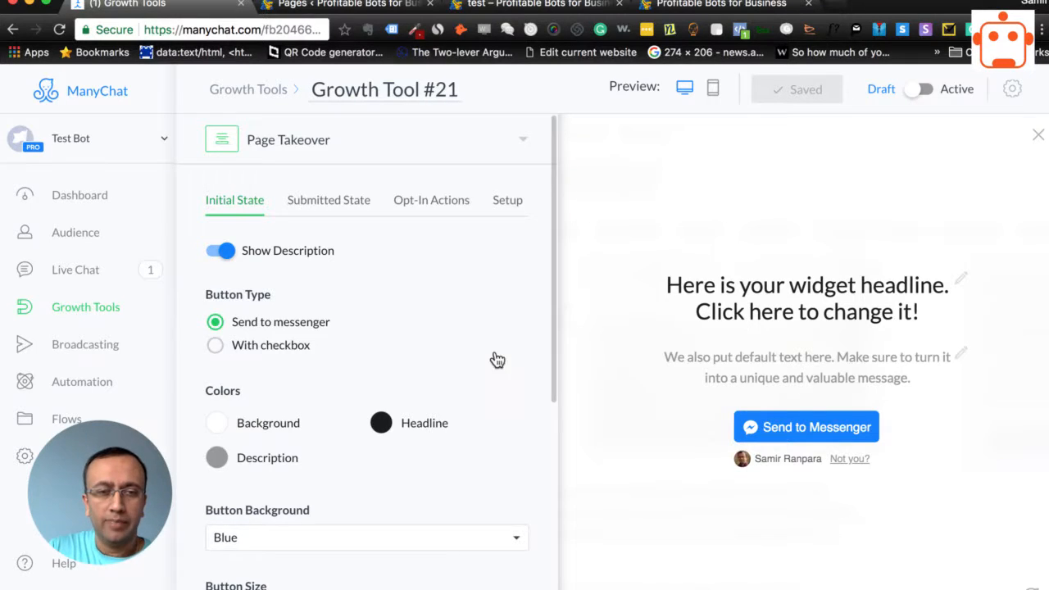
Set the Page Takeover widget to display immediately
{"action": "scroll", "coordinate": [492, 352], "scroll_direction": "down", "scroll_amount": 5}
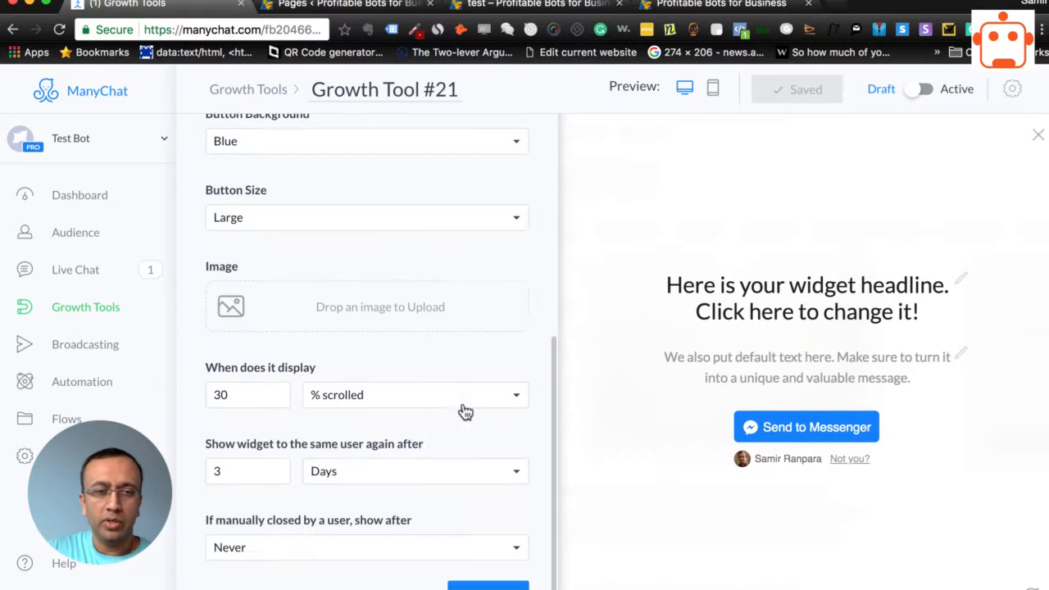
{"action": "left_click", "coordinate": [380, 393]}
{"action": "left_click", "coordinate": [376, 361]}
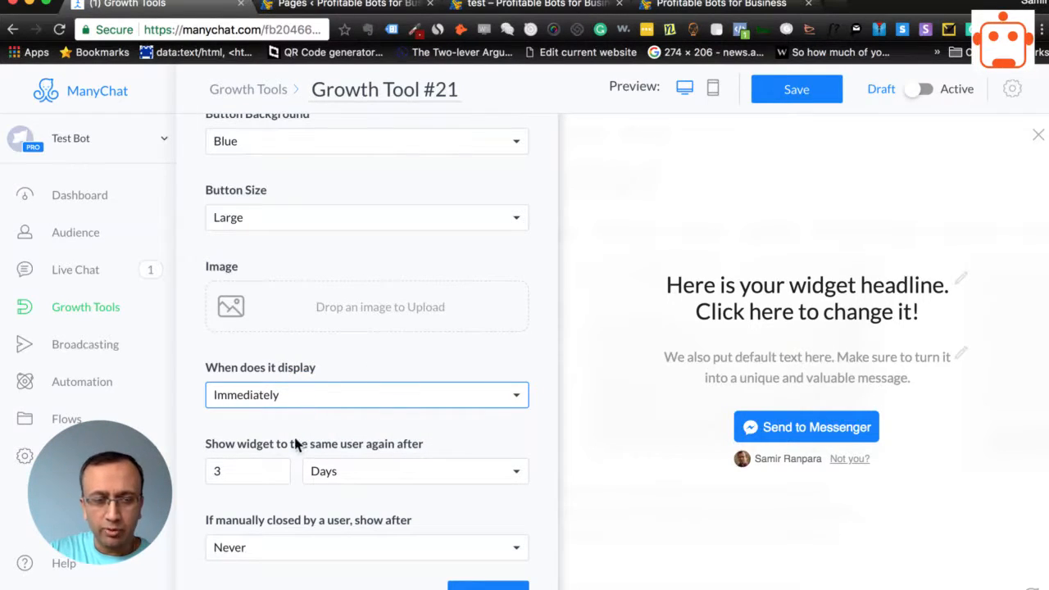
Set showing the widget again to the same user and after manual closing both to Always, and save the widget
{"action": "left_click", "coordinate": [375, 477]}
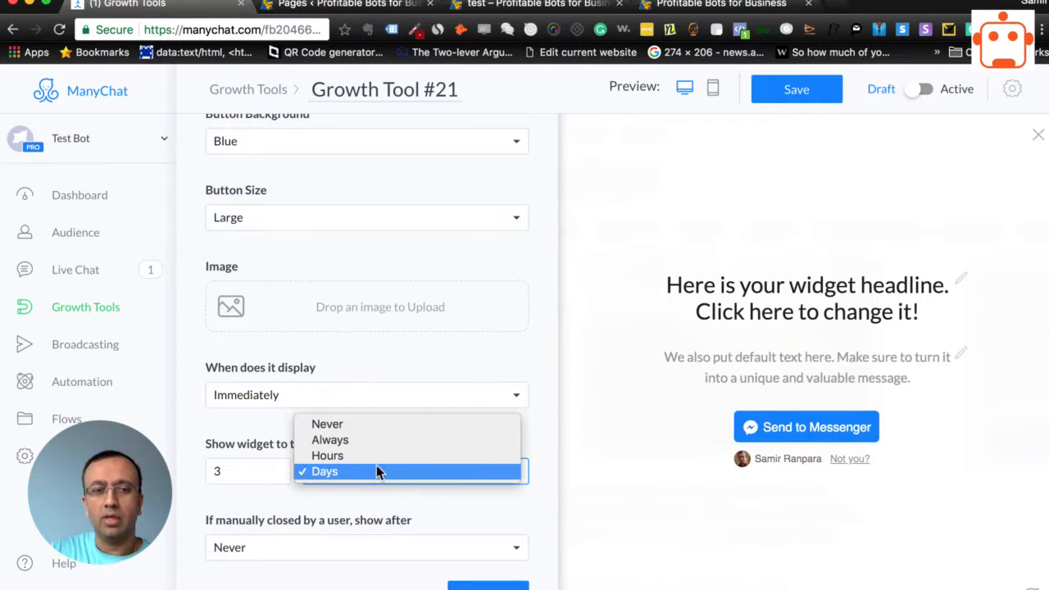
{"action": "left_click", "coordinate": [522, 482]}
{"action": "left_click", "coordinate": [402, 480]}
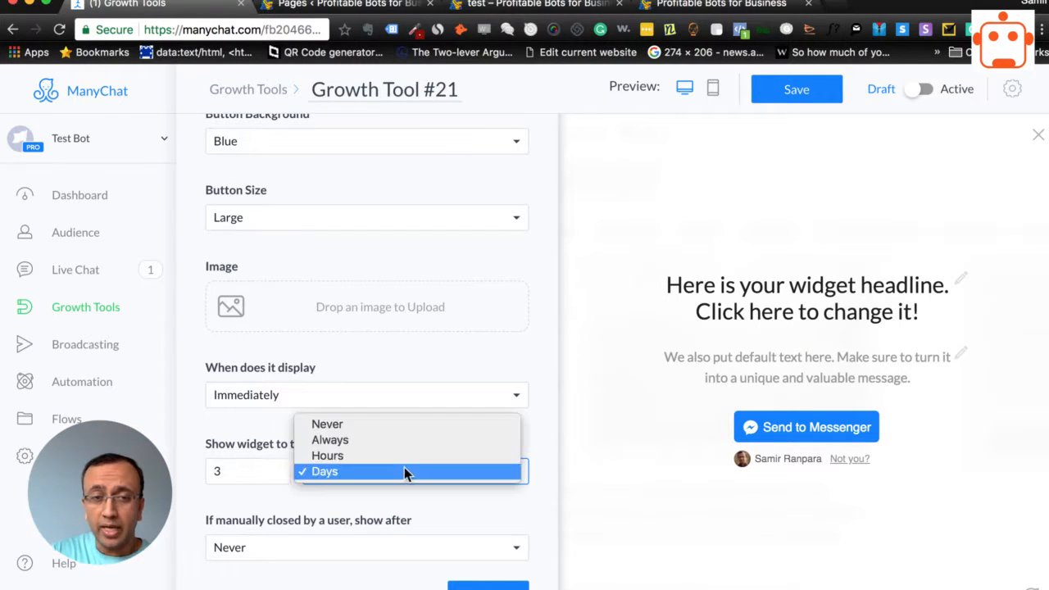
{"action": "left_click", "coordinate": [404, 440]}
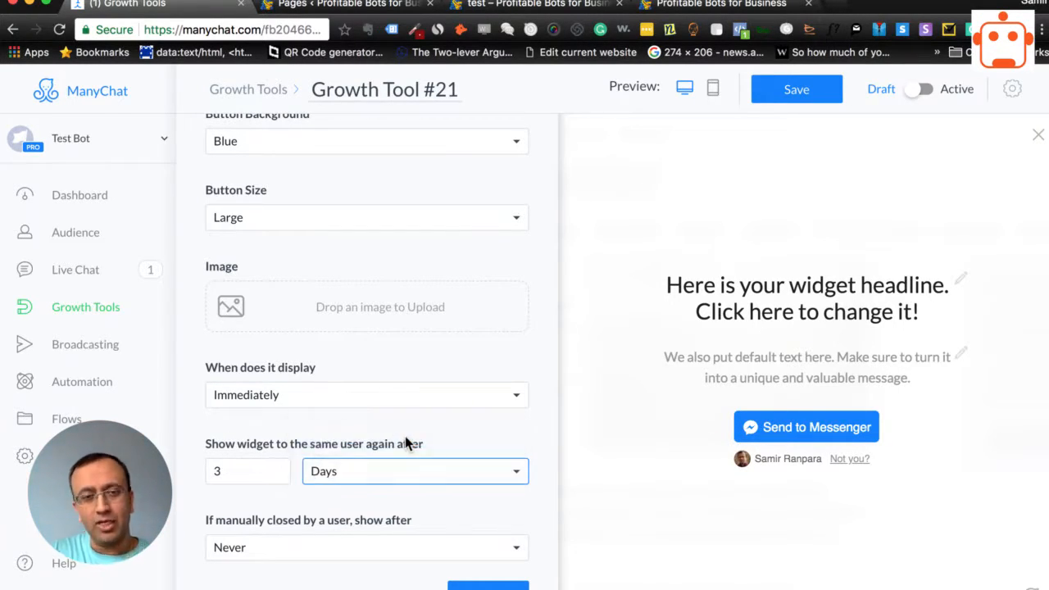
{"action": "left_click", "coordinate": [395, 551]}
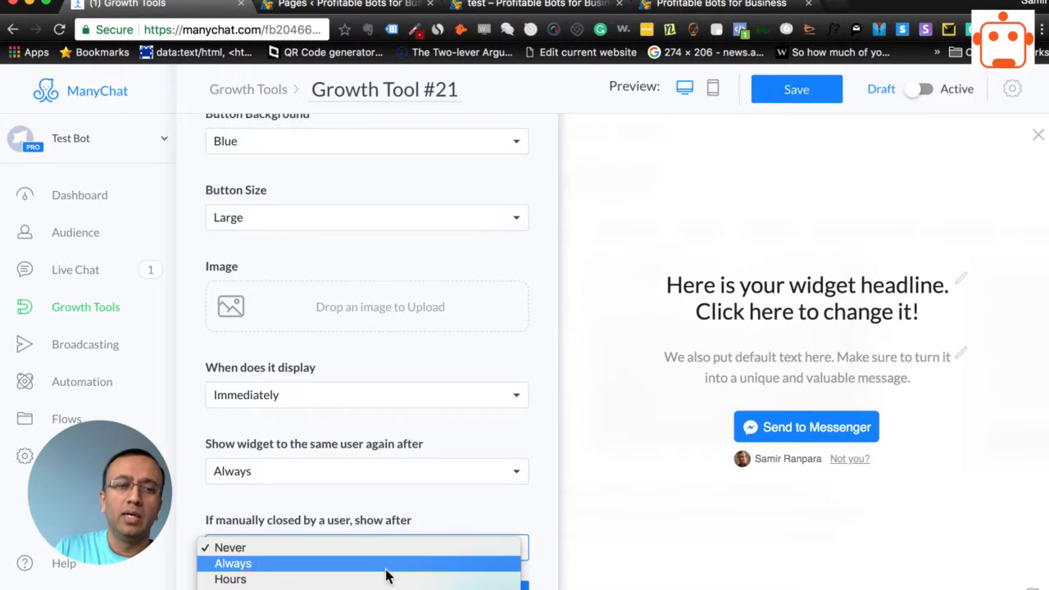
{"action": "left_click", "coordinate": [386, 564]}
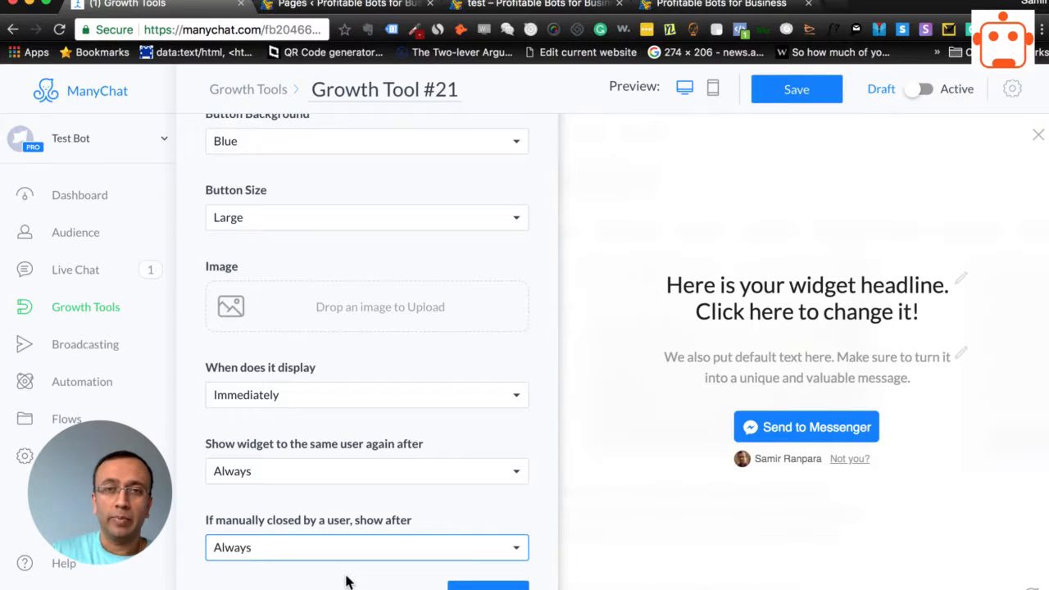
{"action": "left_click", "coordinate": [793, 92]}
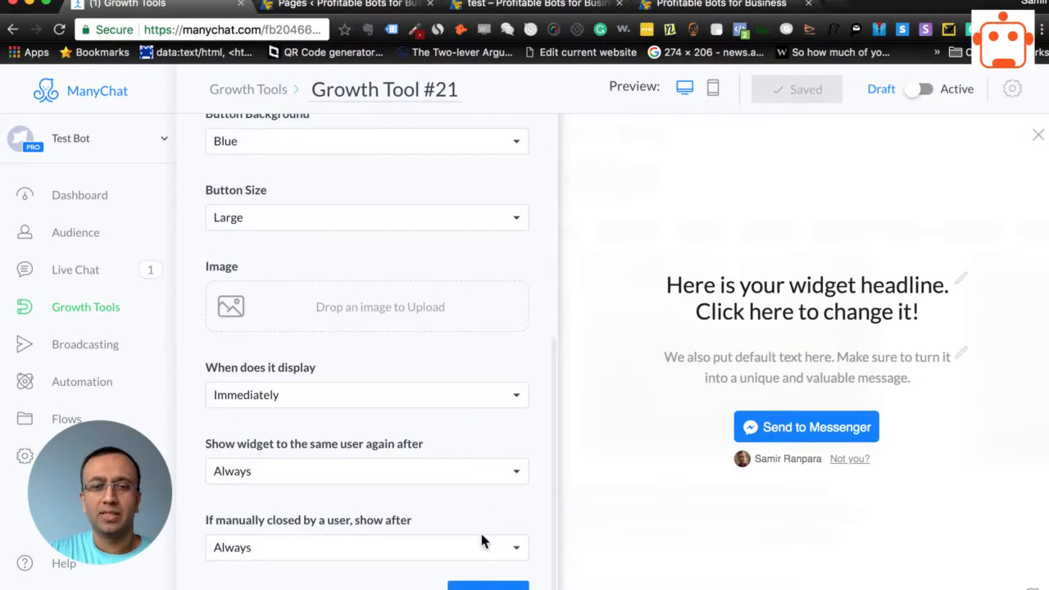
Go through the widget's submitted state and opt-in actions, keeping the default content, and continue to its setup stage
{"action": "left_click", "coordinate": [488, 586]}
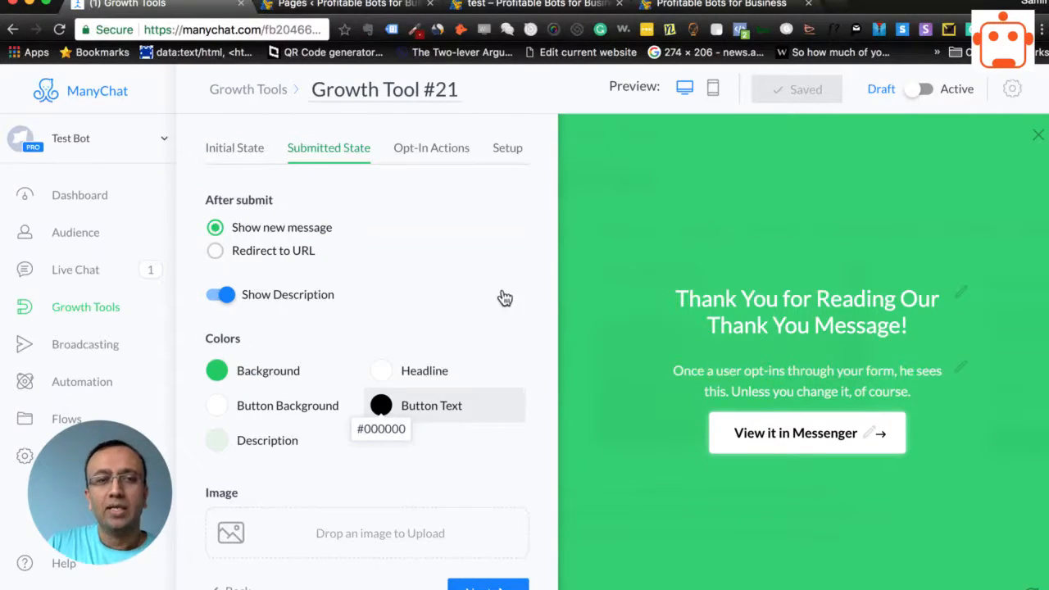
{"action": "scroll", "coordinate": [502, 292], "scroll_direction": "up", "scroll_amount": 2}
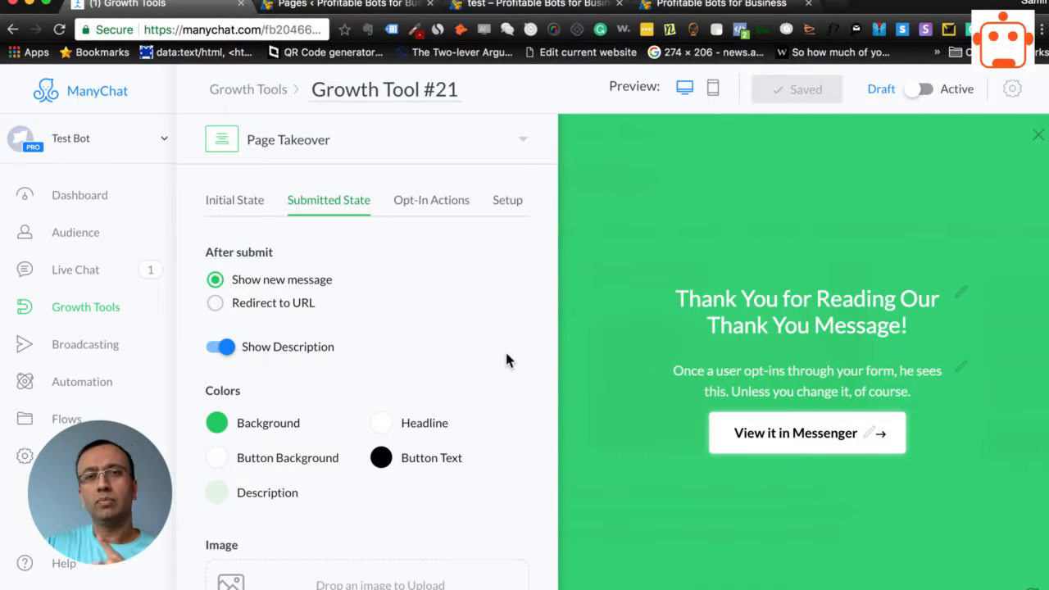
{"action": "scroll", "coordinate": [505, 349], "scroll_direction": "down", "scroll_amount": 2}
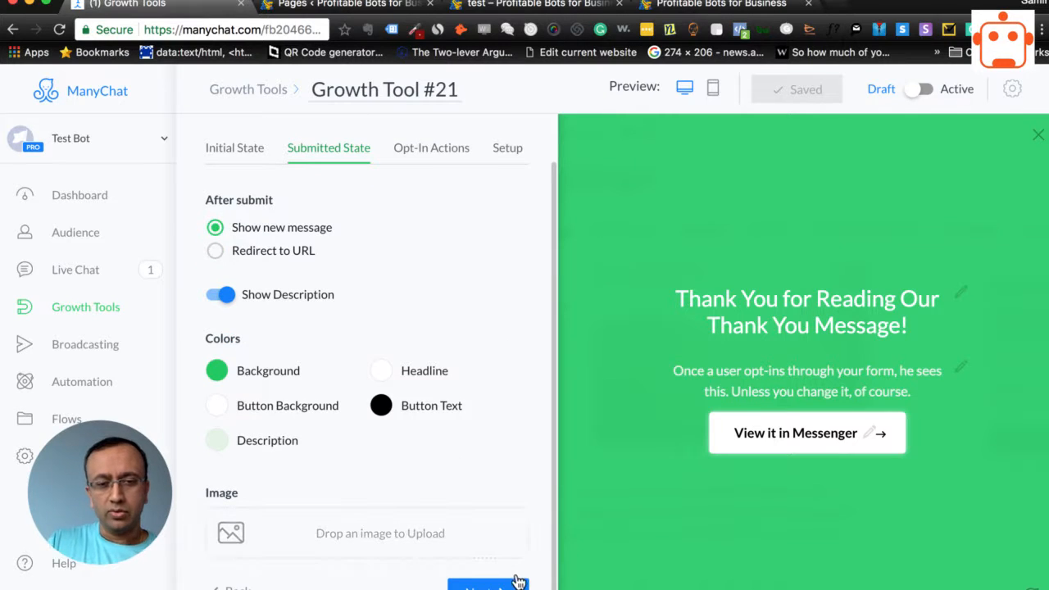
{"action": "left_click", "coordinate": [484, 587]}
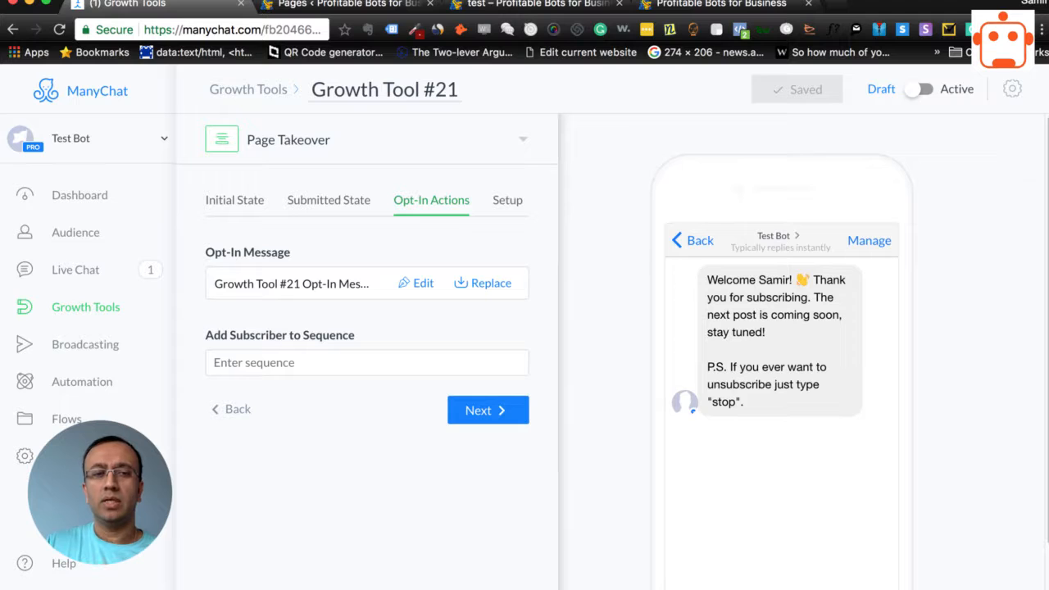
{"action": "left_click", "coordinate": [484, 411]}
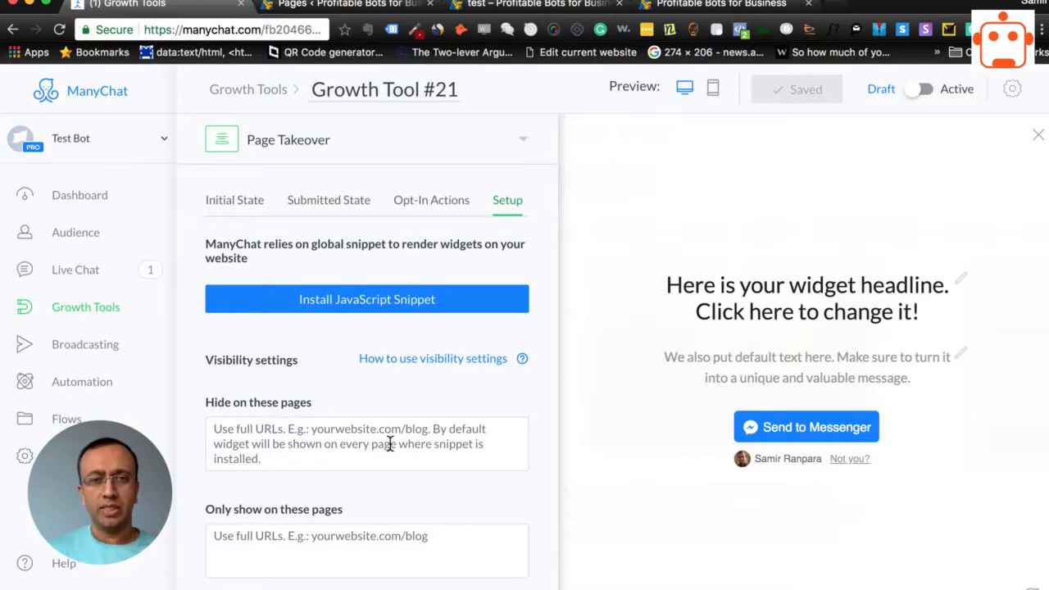
Copy the ManyChat JavaScript snippet from the website setup dialog and finish the dialog
{"action": "left_click", "coordinate": [360, 300]}
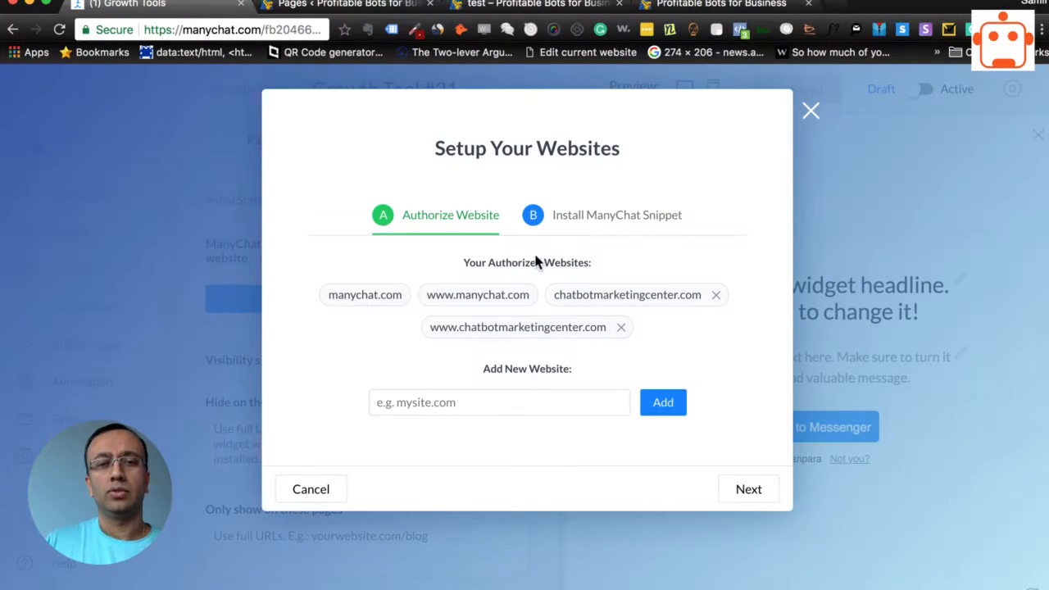
{"action": "left_click", "coordinate": [631, 217]}
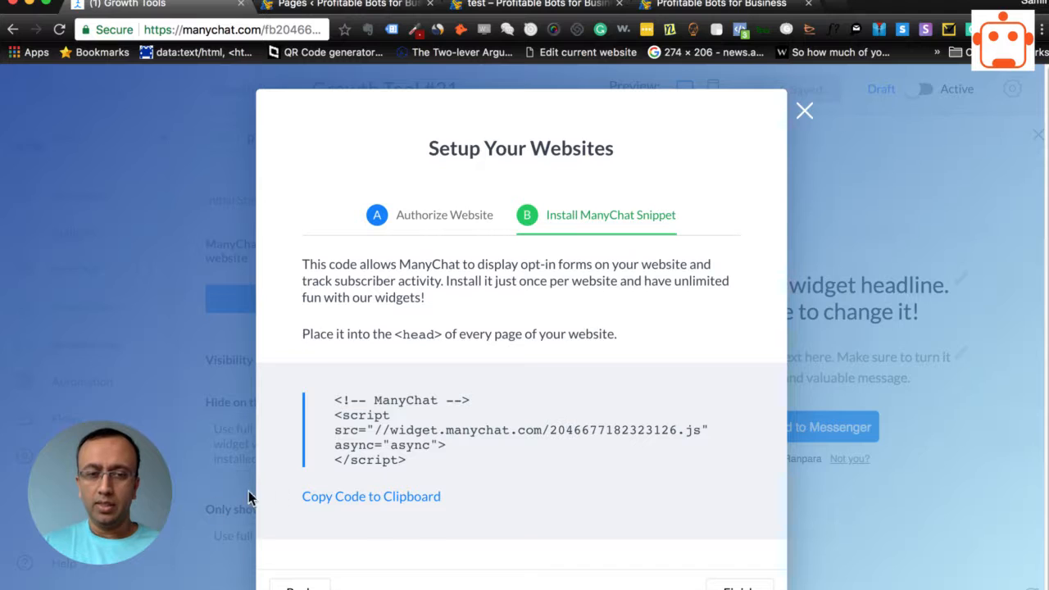
{"action": "left_click", "coordinate": [328, 496]}
{"action": "left_click", "coordinate": [738, 587]}
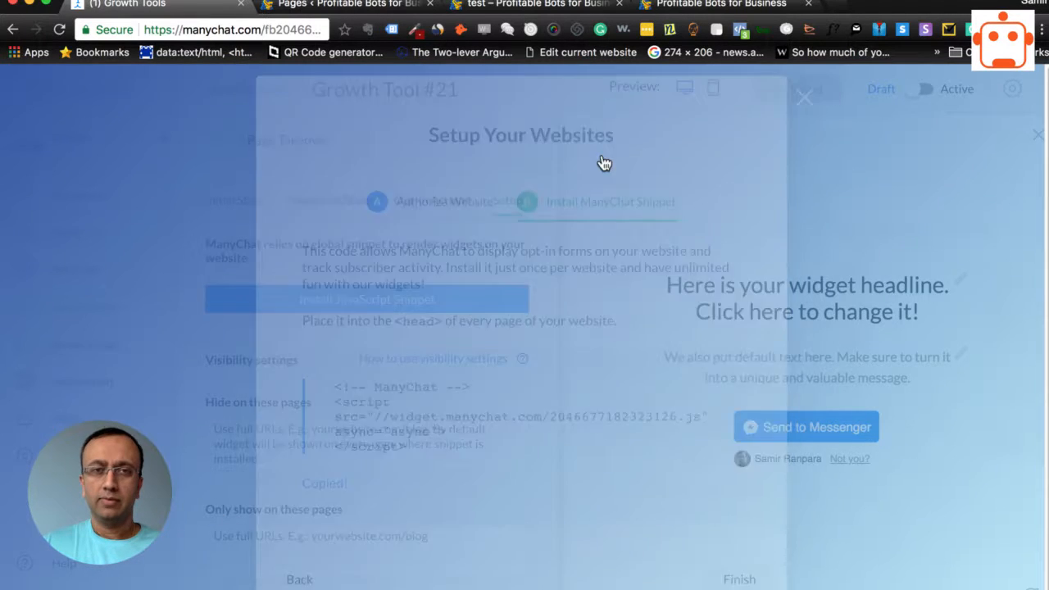
Replace the site-wide head code in WordPress's Head & Footer Code settings with the copied ManyChat snippet and save the settings
{"action": "left_click", "coordinate": [348, 5]}
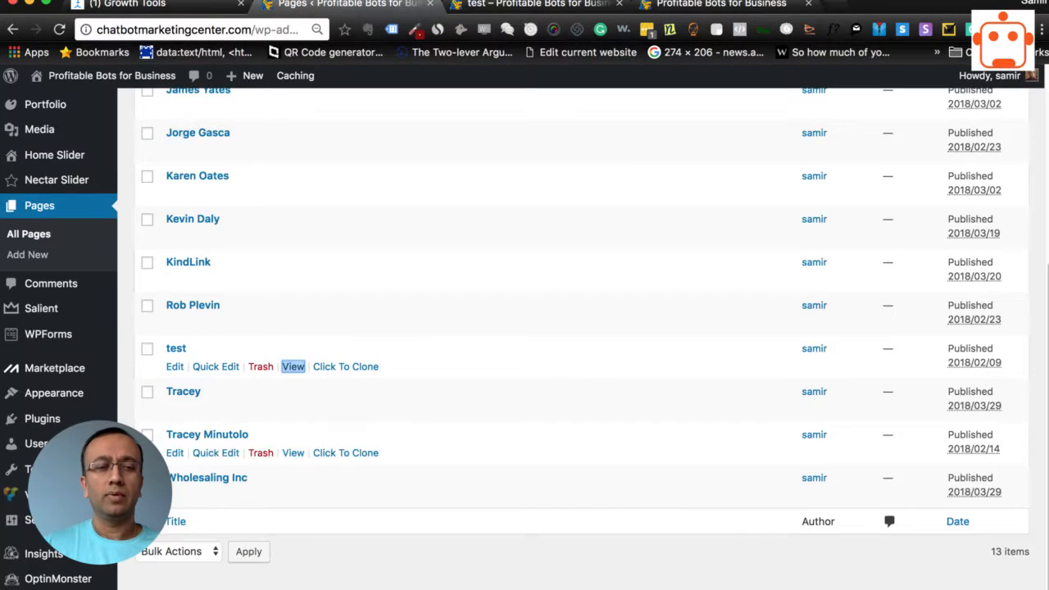
{"action": "mouse_move", "coordinate": [32, 523]}
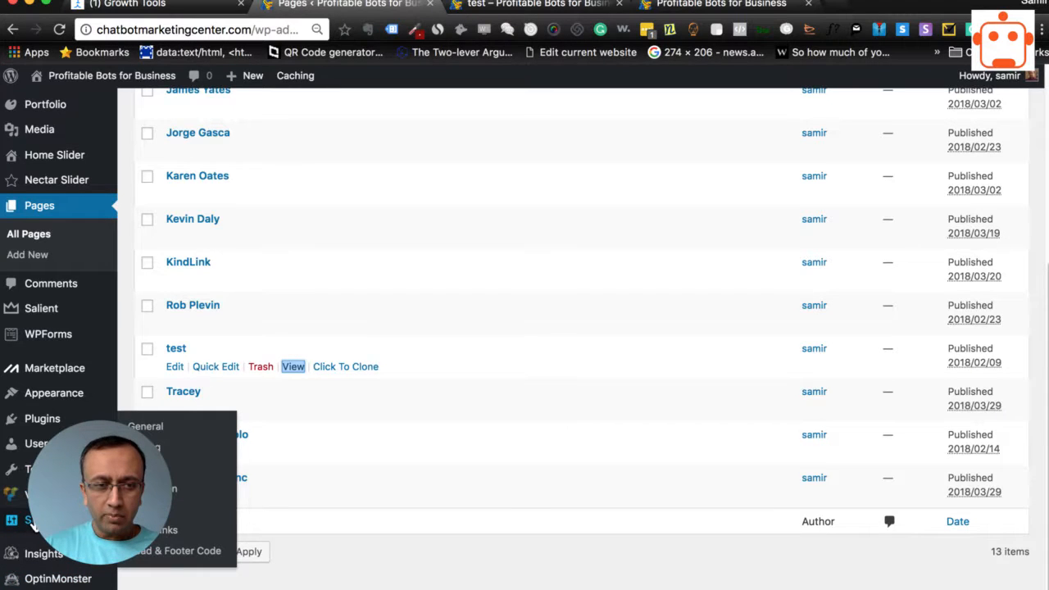
{"action": "left_click", "coordinate": [170, 555]}
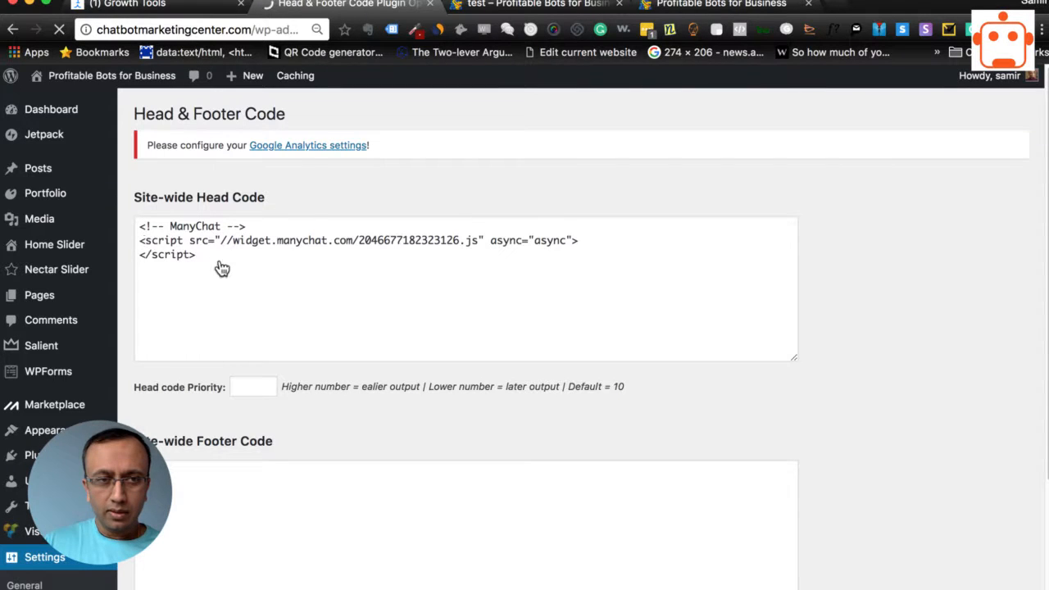
{"action": "left_click", "coordinate": [140, 226]}
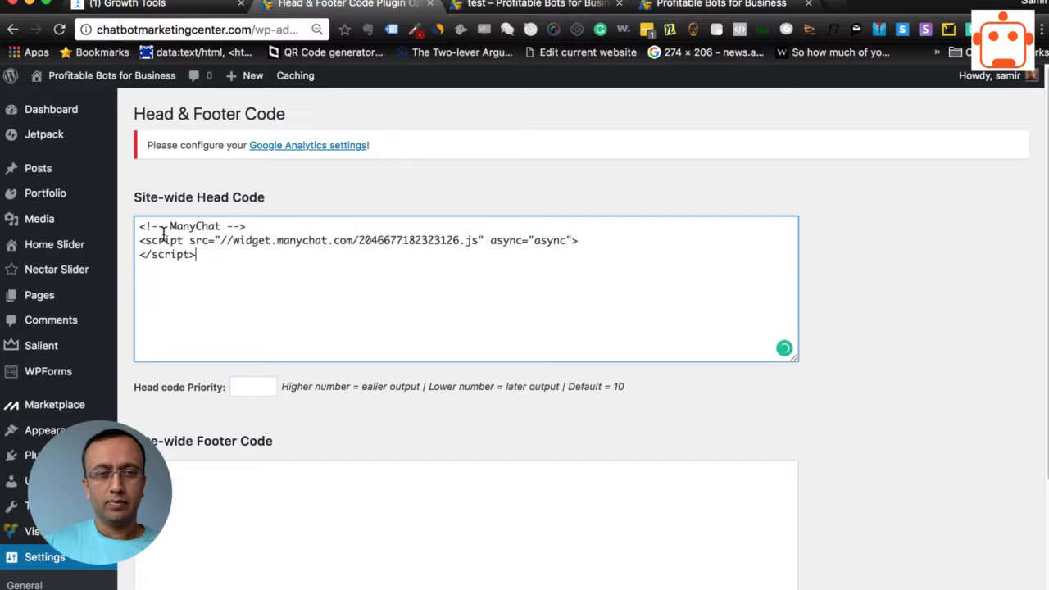
{"action": "key", "text": "super+a"}
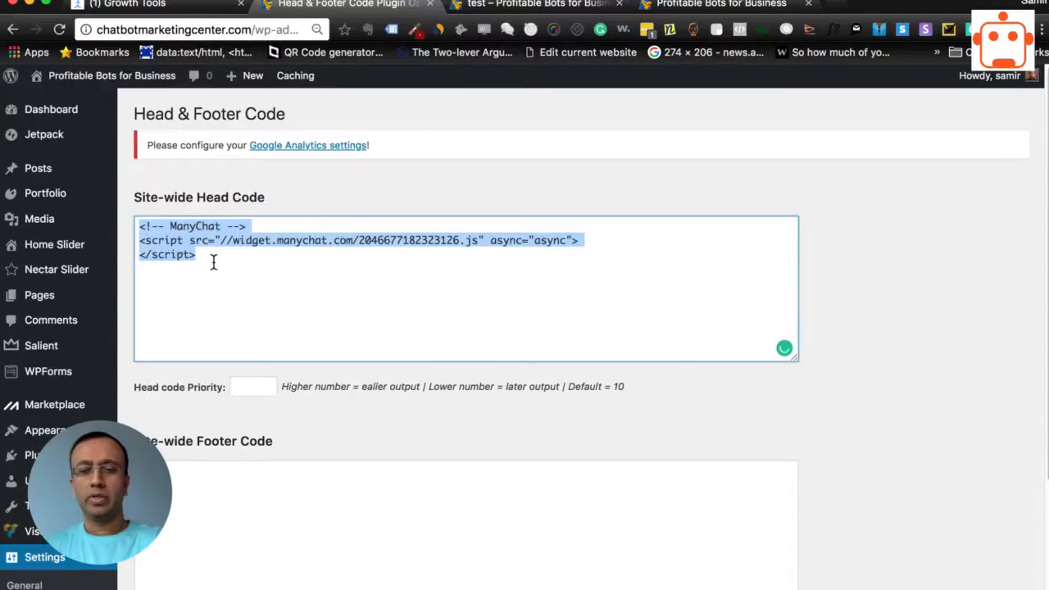
{"action": "key", "text": "super+x"}
{"action": "key", "text": "super+v"}
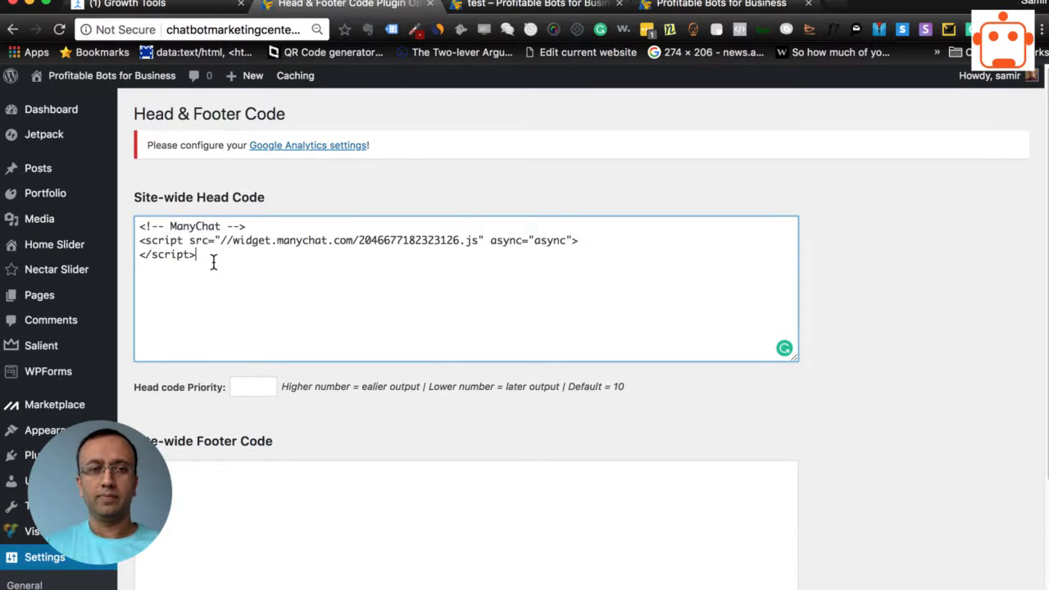
{"action": "left_click", "coordinate": [844, 409]}
{"action": "scroll", "coordinate": [847, 410], "scroll_direction": "down", "scroll_amount": 3}
{"action": "left_click", "coordinate": [192, 482]}
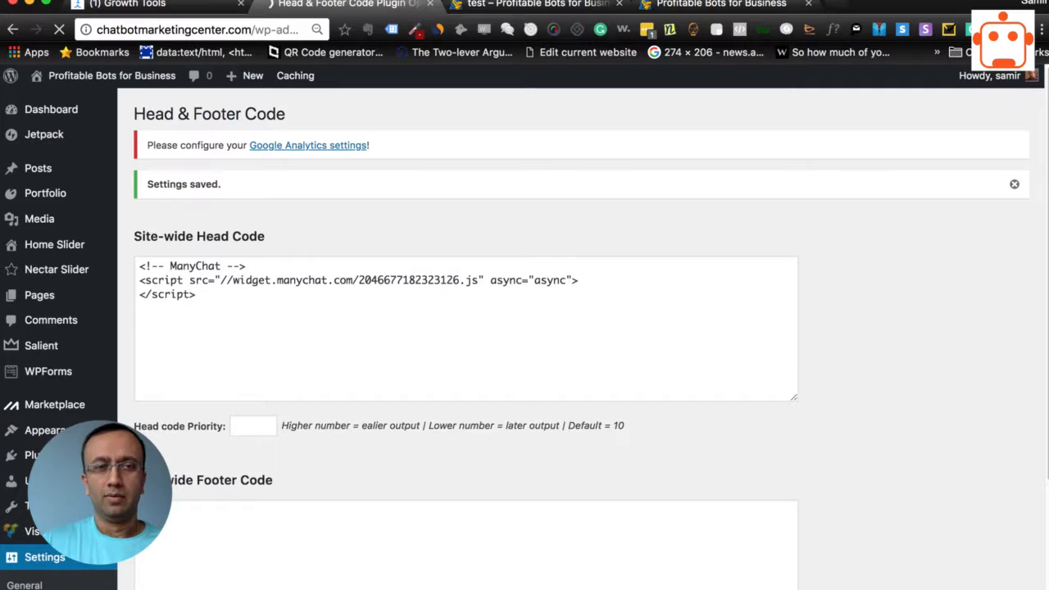
Switch Growth Tool #21 from Draft to Active in ManyChat and go to the open home page of the site
{"action": "left_click", "coordinate": [190, 4]}
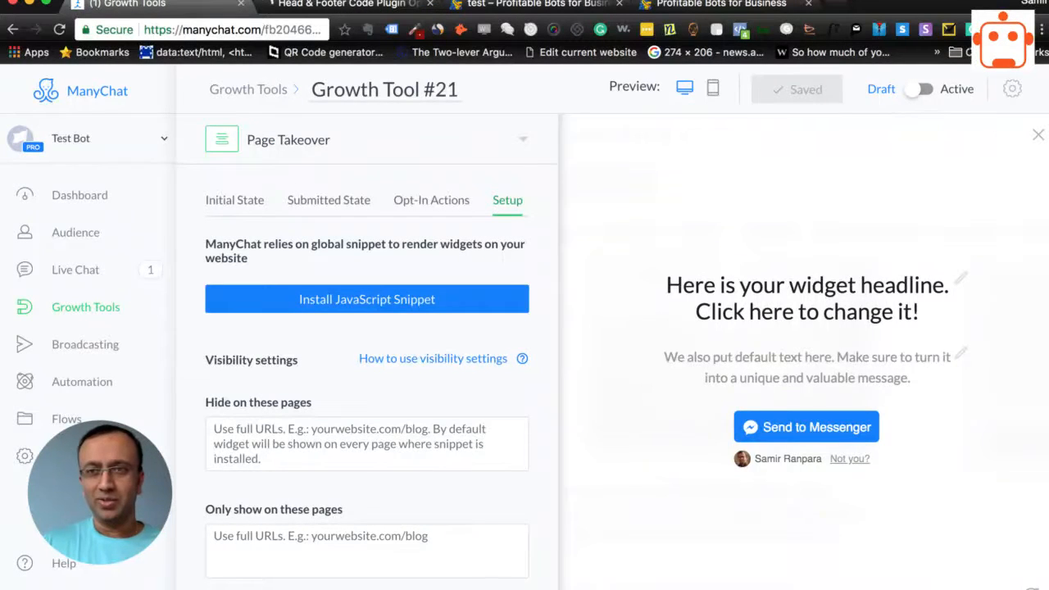
{"action": "left_click", "coordinate": [929, 90]}
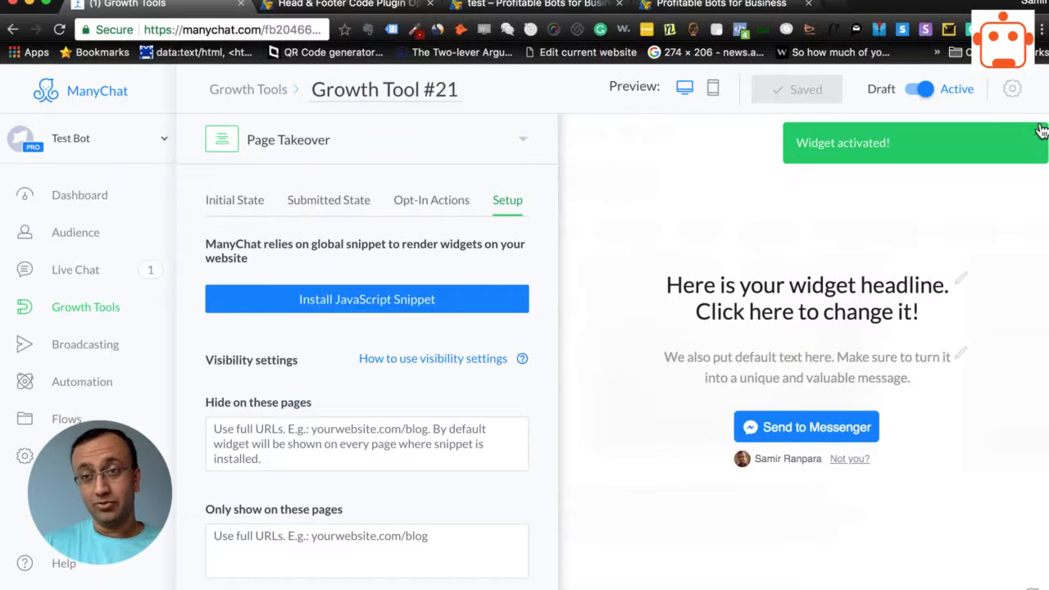
{"action": "left_click", "coordinate": [334, 10]}
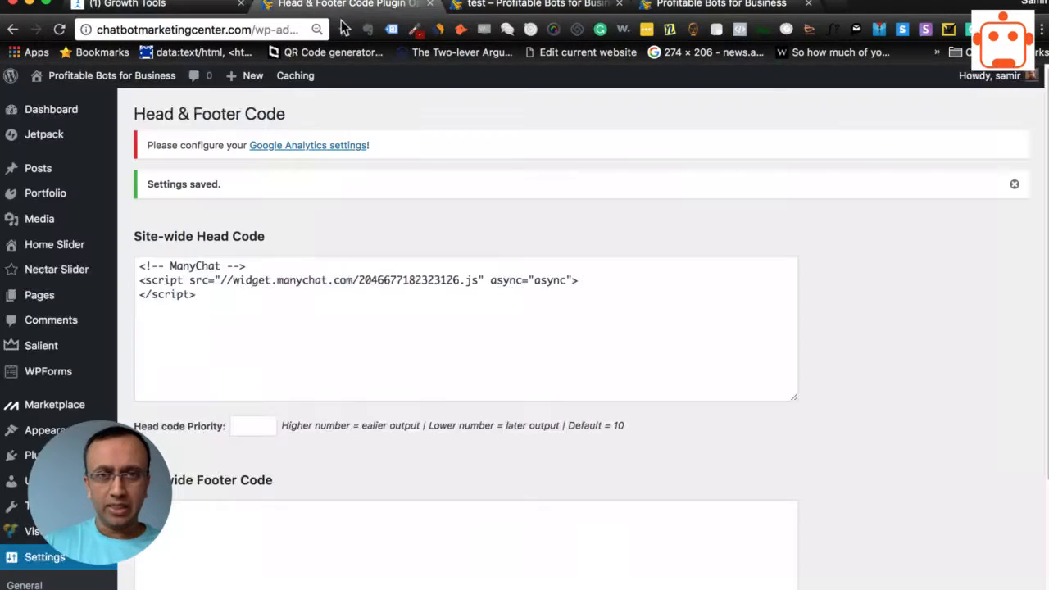
{"action": "left_click", "coordinate": [702, 7]}
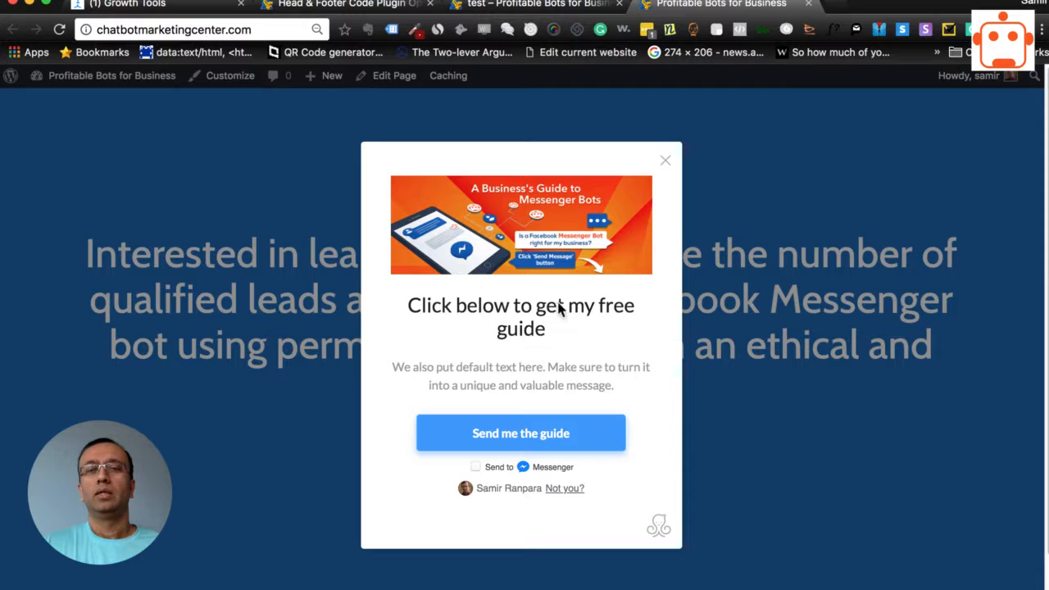
Close the free-guide modal on the site's home page and reload the page to check the Page Takeover widget
{"action": "left_click", "coordinate": [665, 160]}
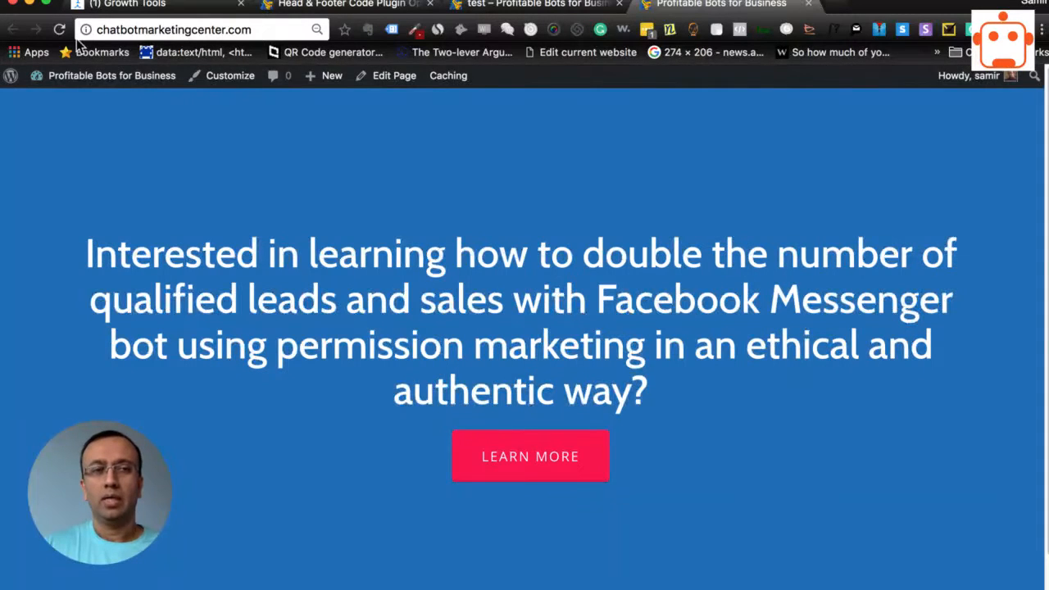
{"action": "left_click", "coordinate": [59, 30]}
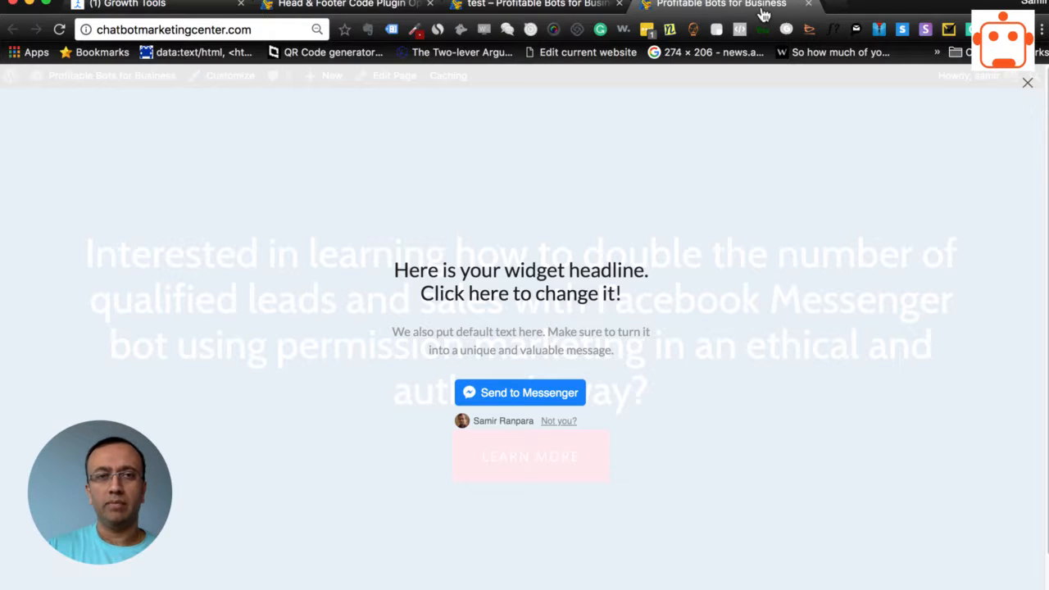
In ManyChat, switch Growth Tool #21's initial-state button type to With checkbox, review its options, and return to the site's home page
{"action": "left_click", "coordinate": [132, 5]}
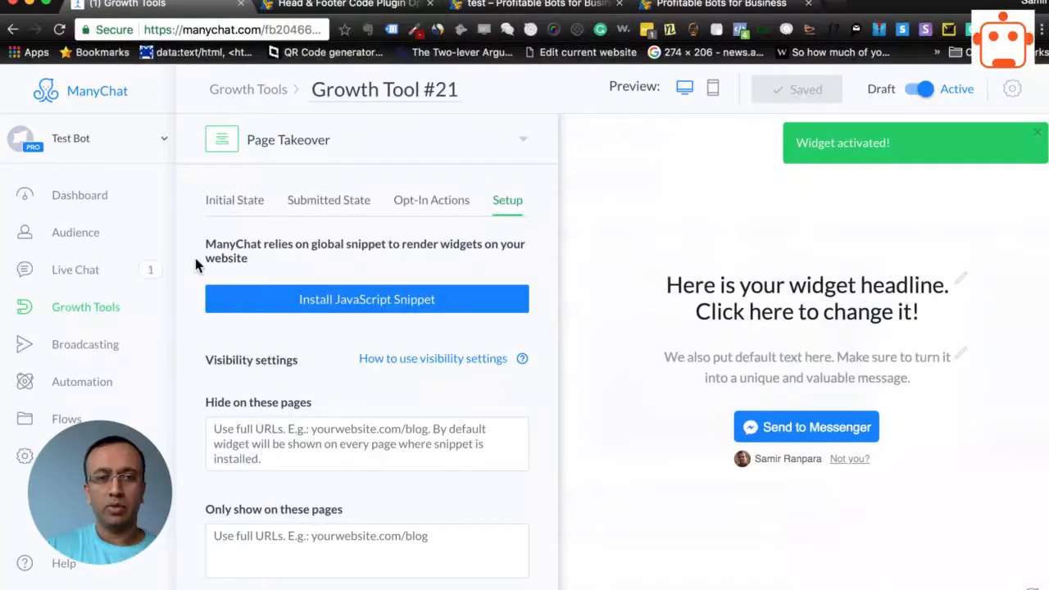
{"action": "left_click", "coordinate": [221, 200]}
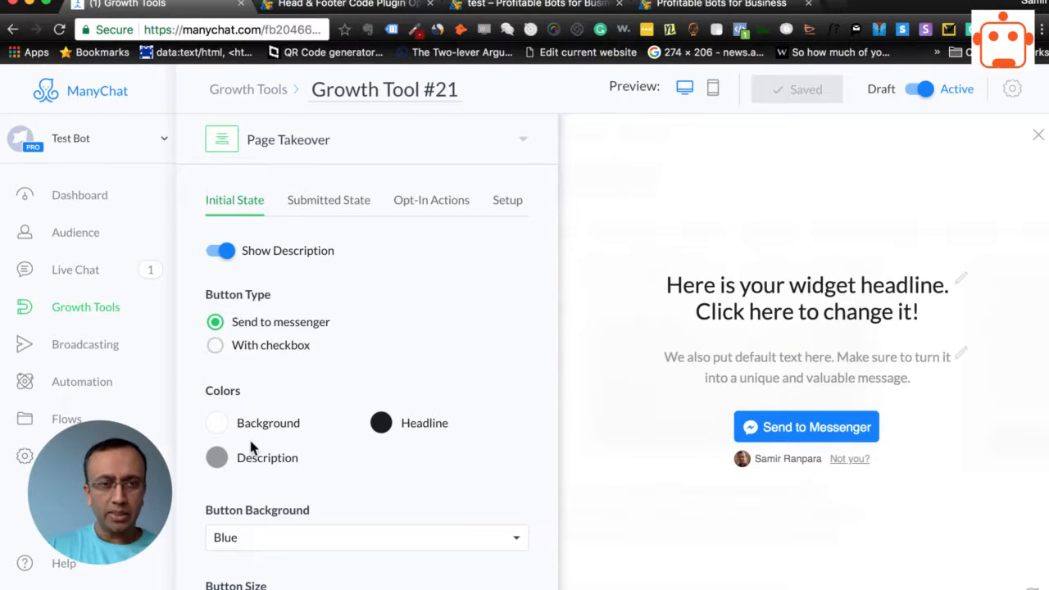
{"action": "scroll", "coordinate": [326, 503], "scroll_direction": "down", "scroll_amount": 5}
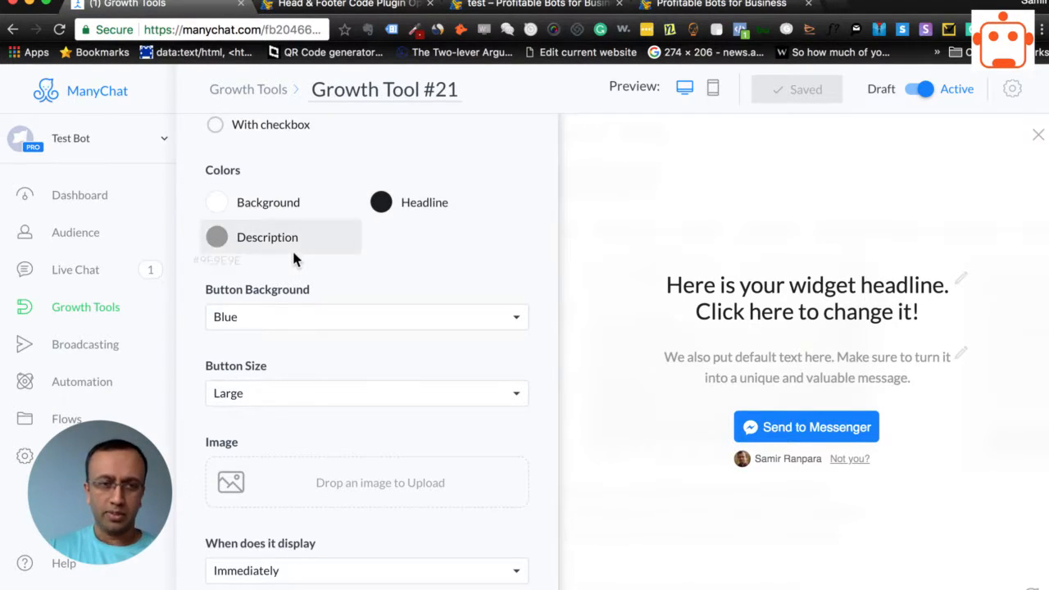
{"action": "scroll", "coordinate": [352, 307], "scroll_direction": "up", "scroll_amount": 5}
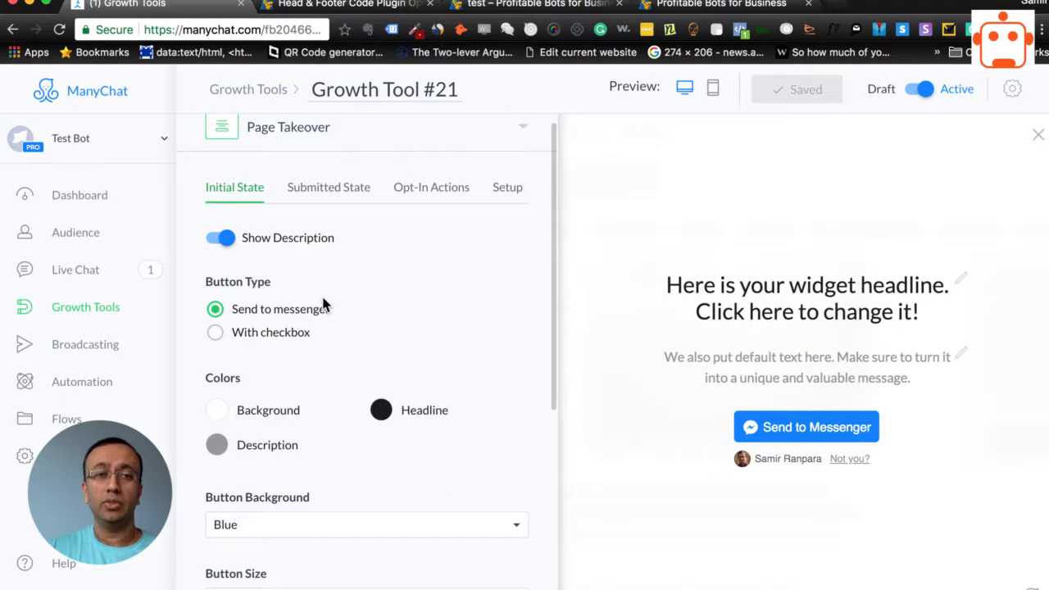
{"action": "left_click", "coordinate": [253, 334]}
{"action": "scroll", "coordinate": [414, 344], "scroll_direction": "down", "scroll_amount": 5}
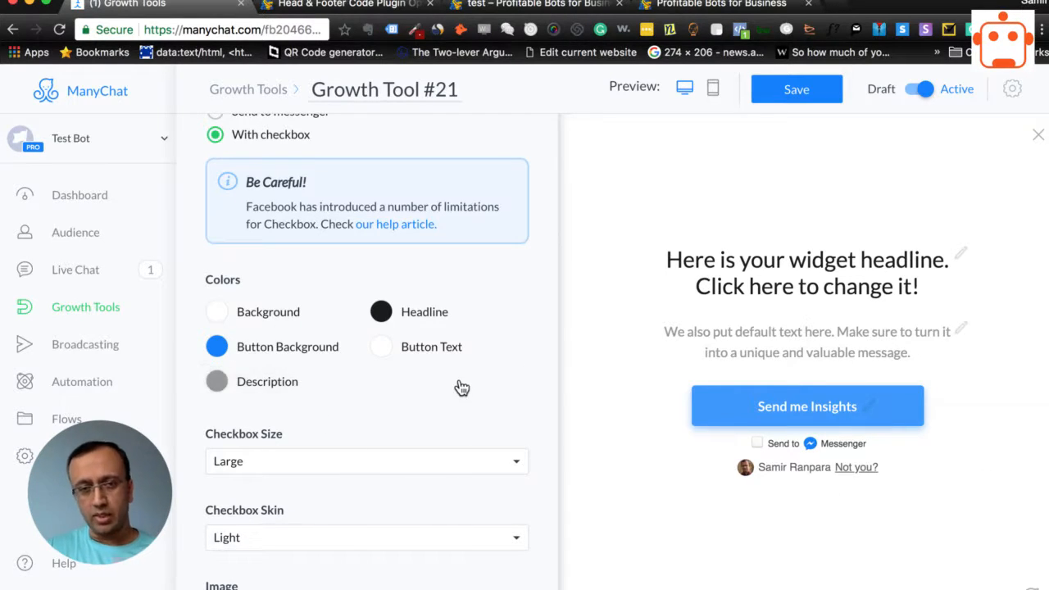
{"action": "scroll", "coordinate": [487, 457], "scroll_direction": "up", "scroll_amount": 5}
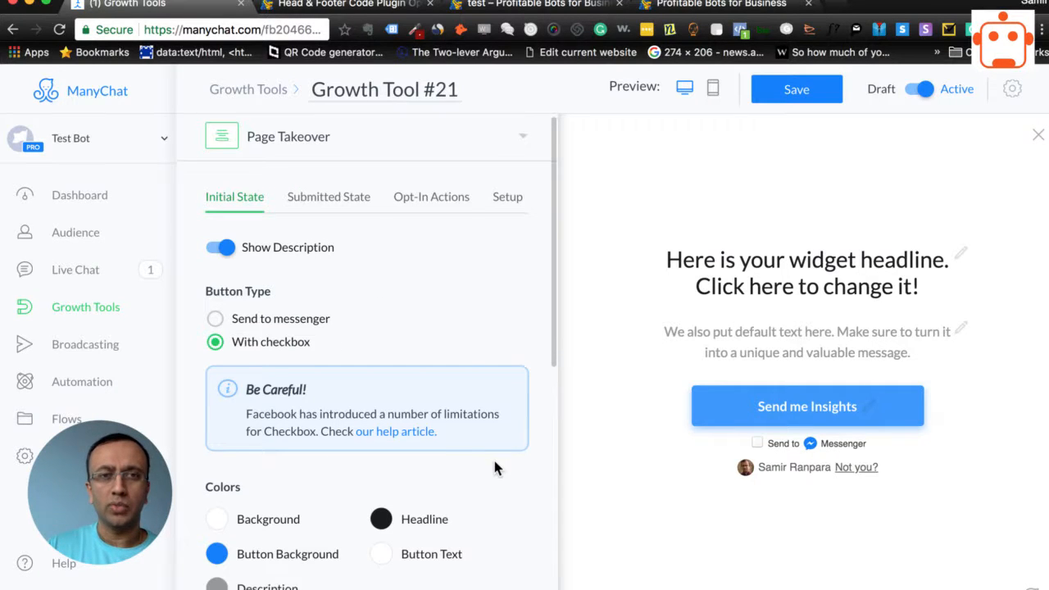
{"action": "scroll", "coordinate": [493, 457], "scroll_direction": "down", "scroll_amount": 1}
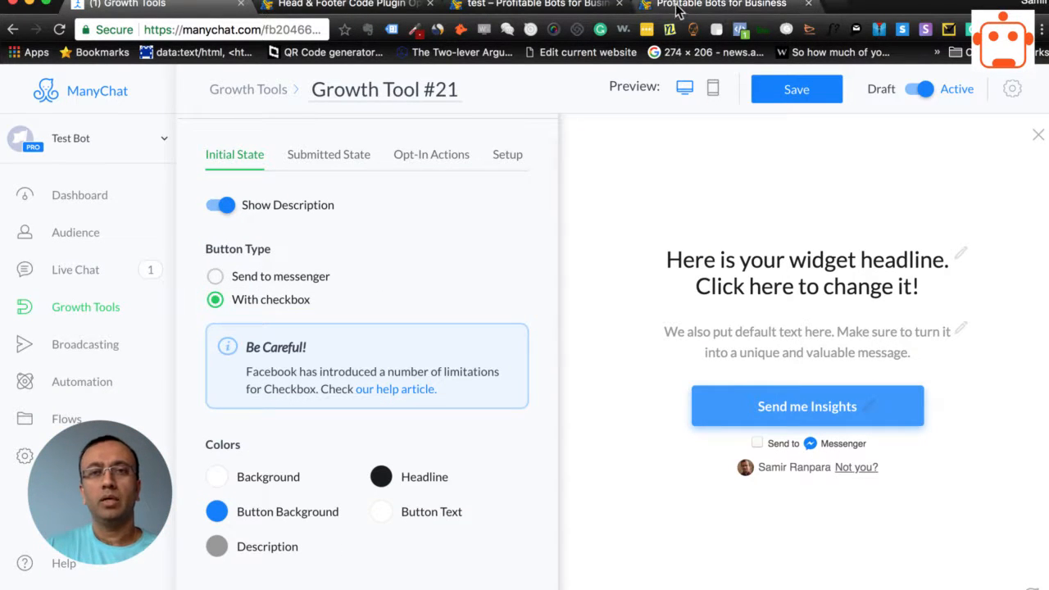
{"action": "left_click", "coordinate": [714, 7]}
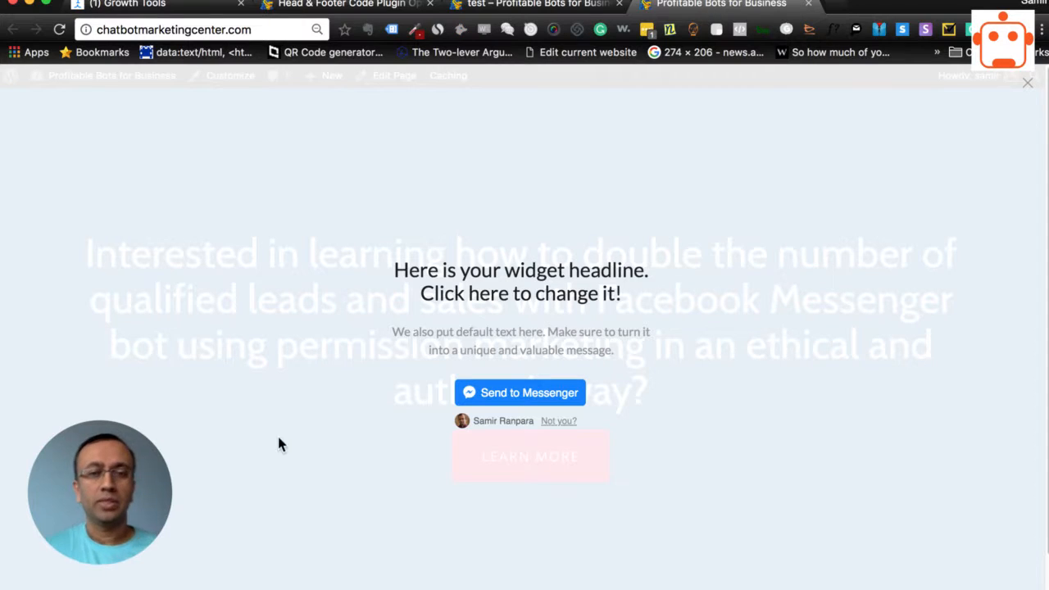